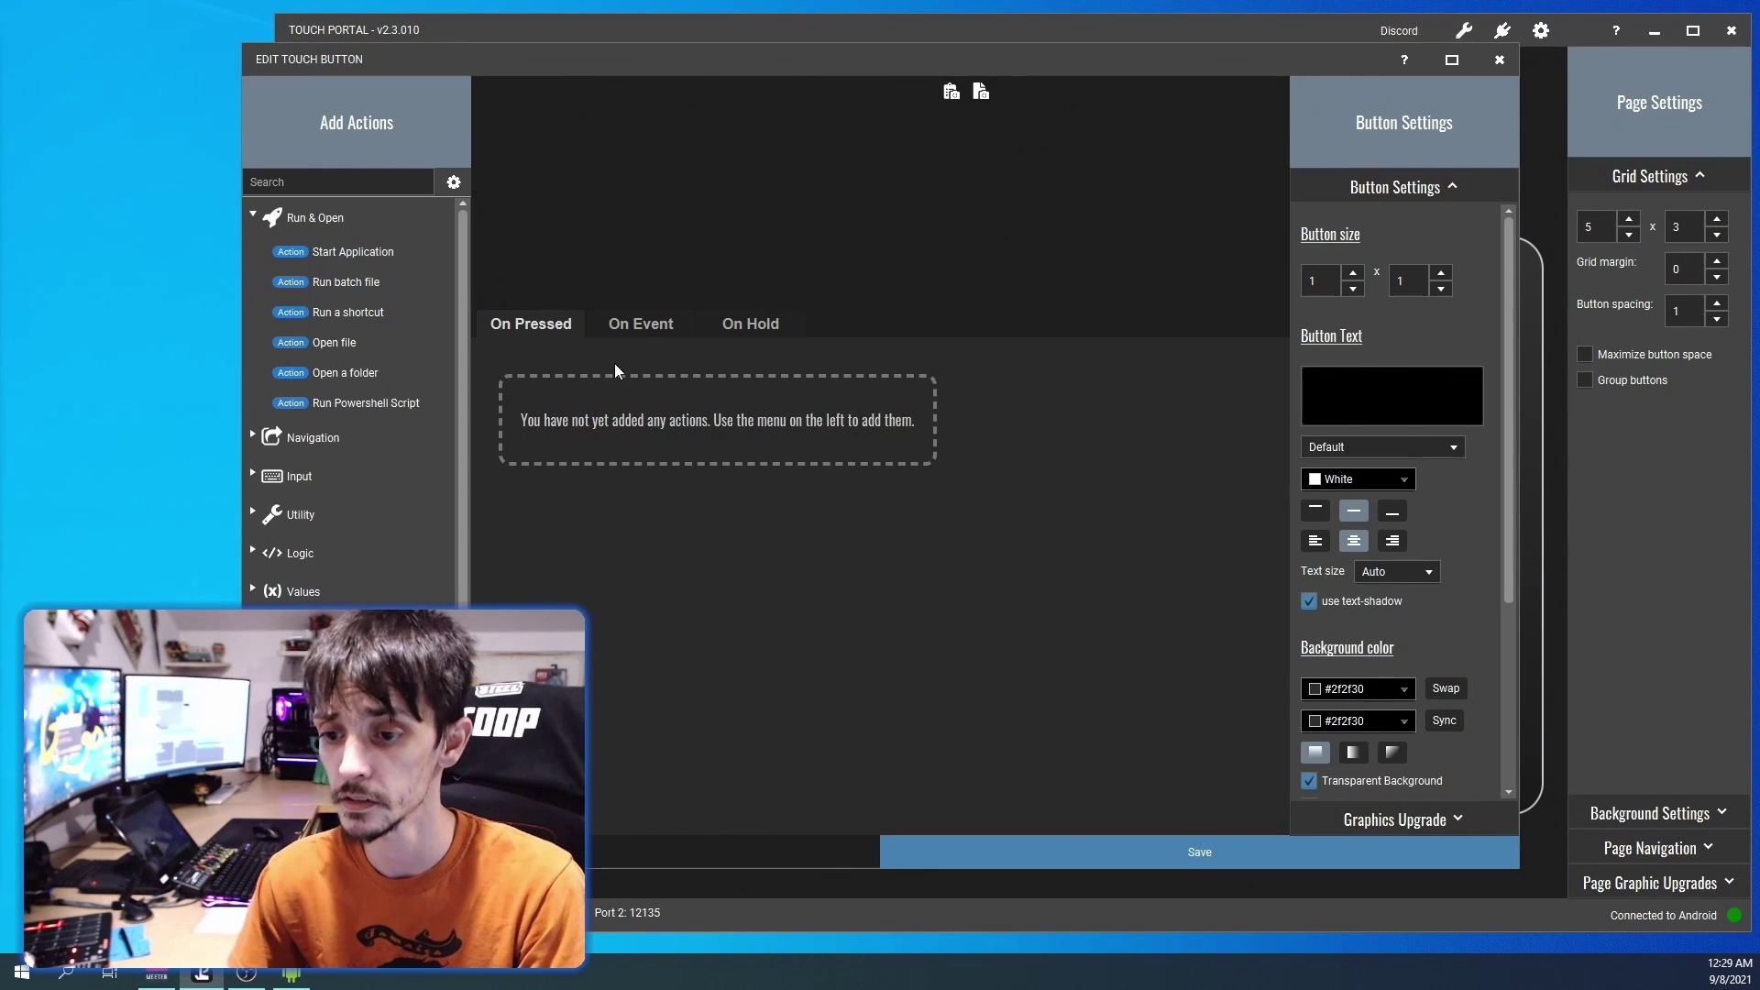
Add an IF block to On Pressed that checks whether the button state is Off
type("if")
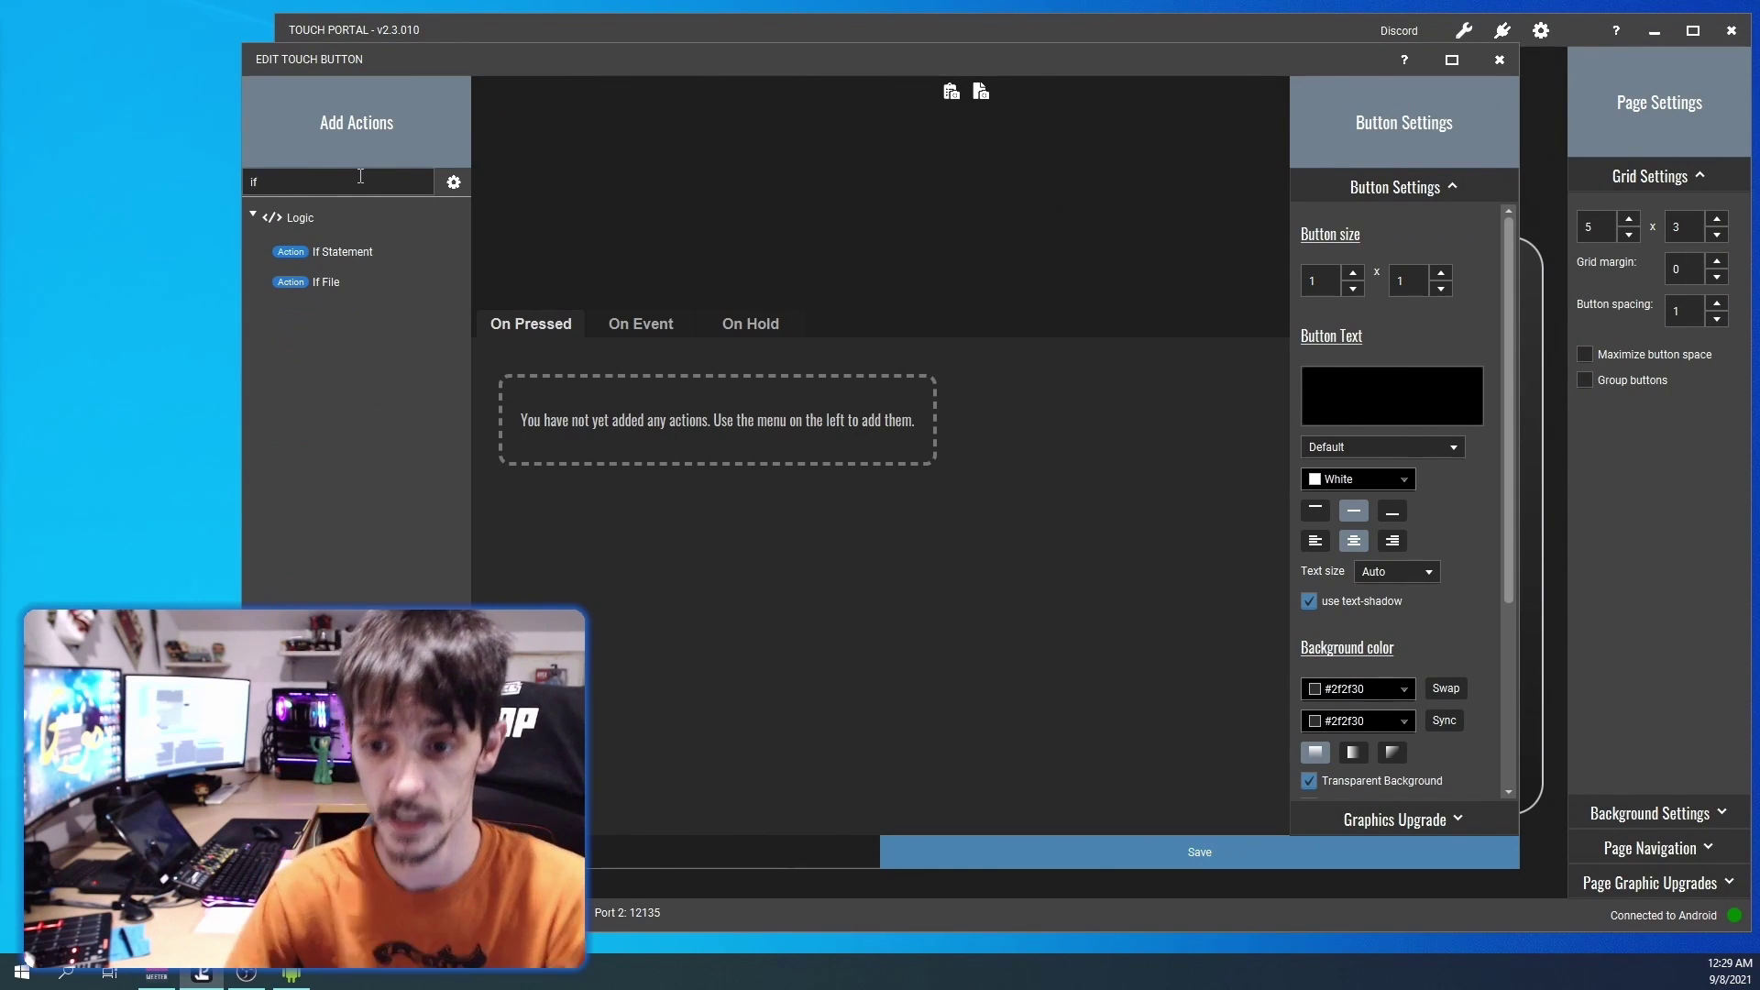
left_click_drag(341, 252, 696, 373)
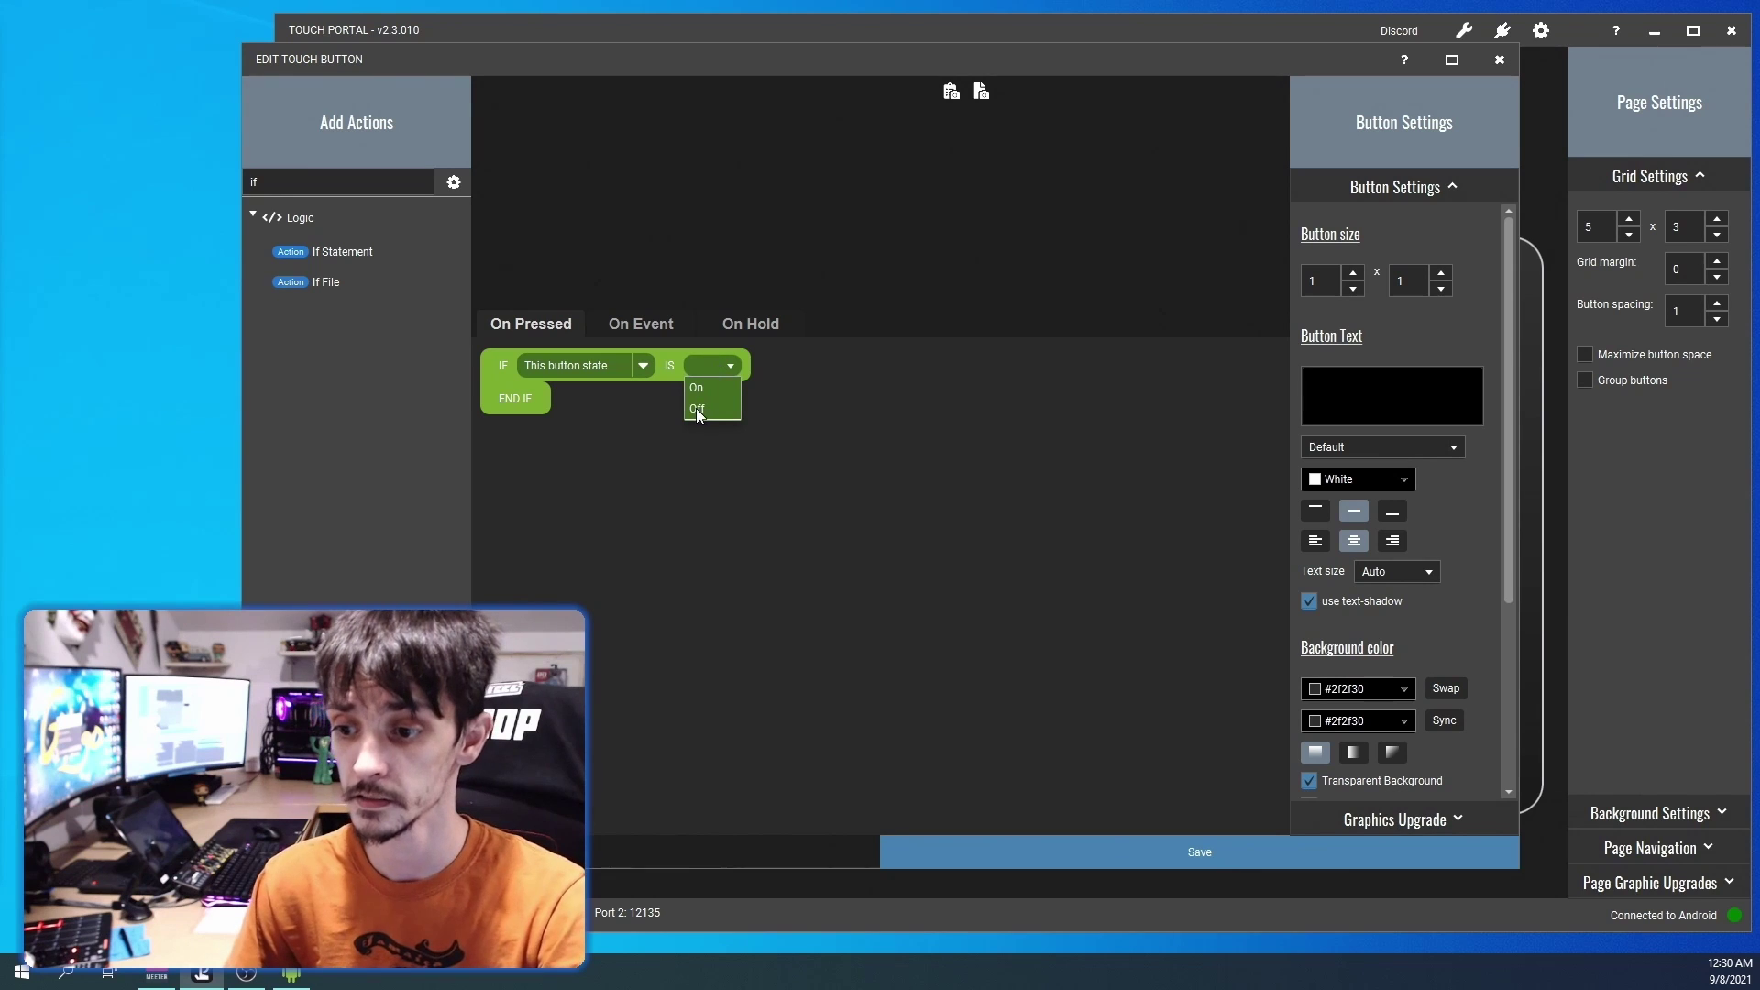
left_click(696, 409)
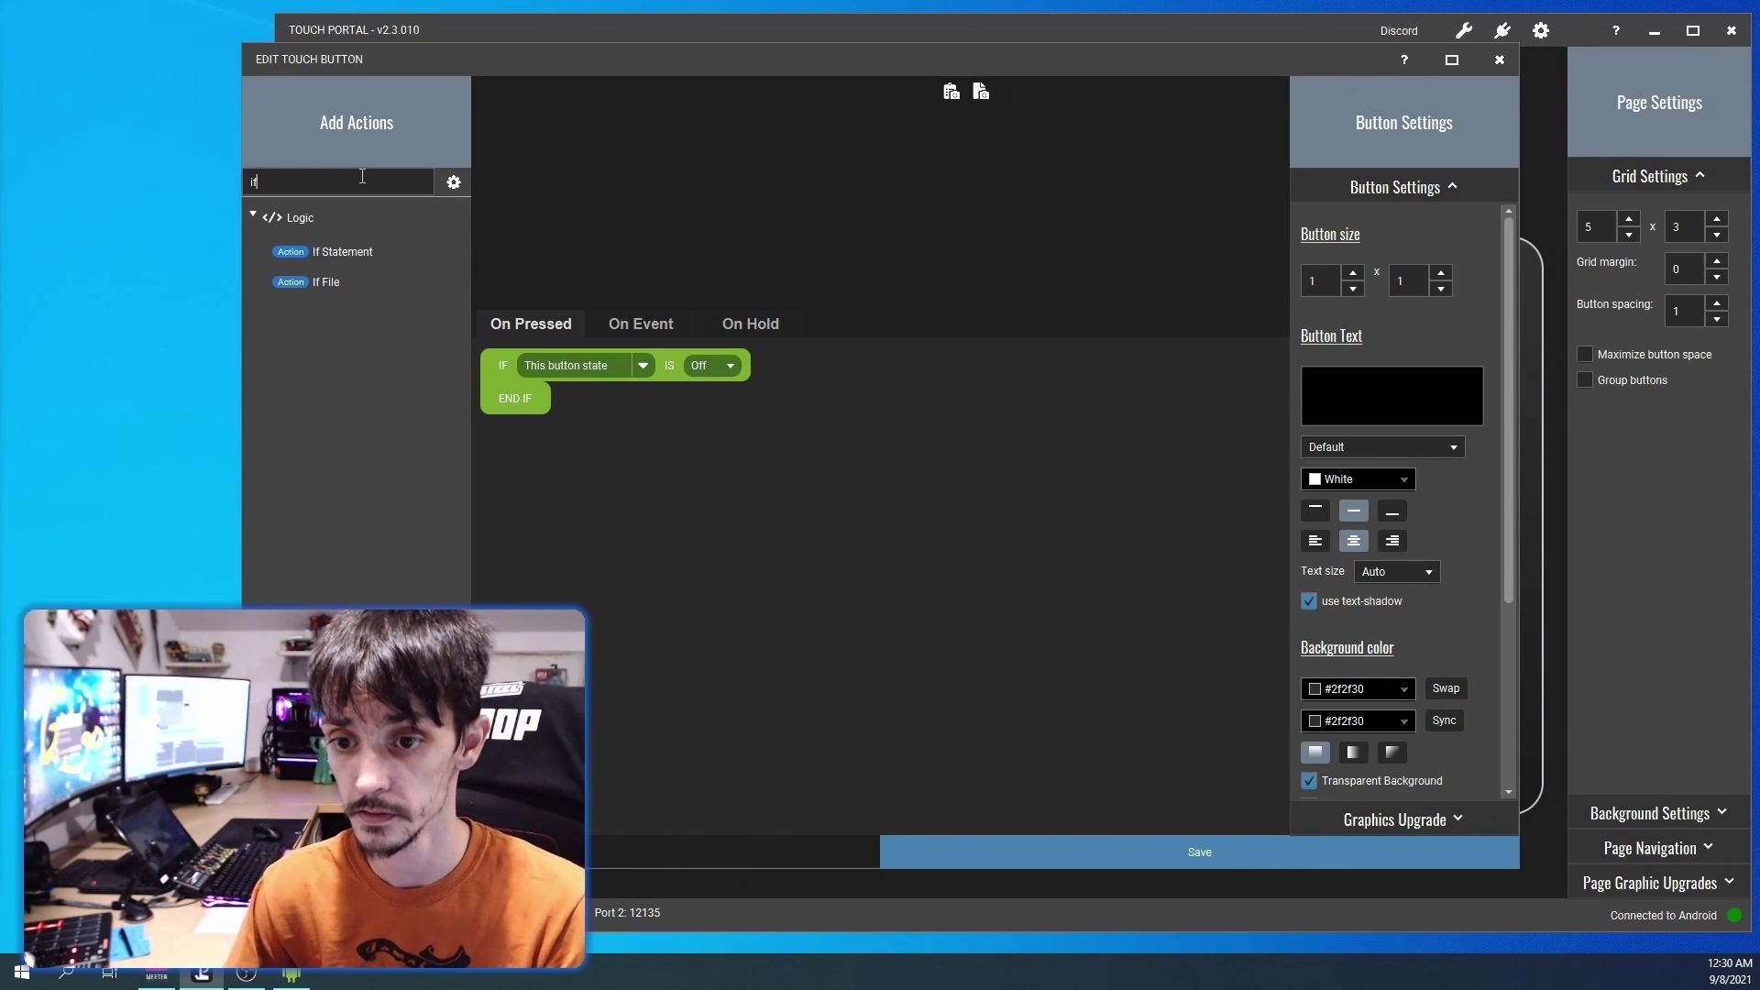
Inside the IF, set the button state to On and then wait 2000 milliseconds
key("BackSpace")
key("BackSpace")
type("change")
left_click_drag(363, 251, 565, 404)
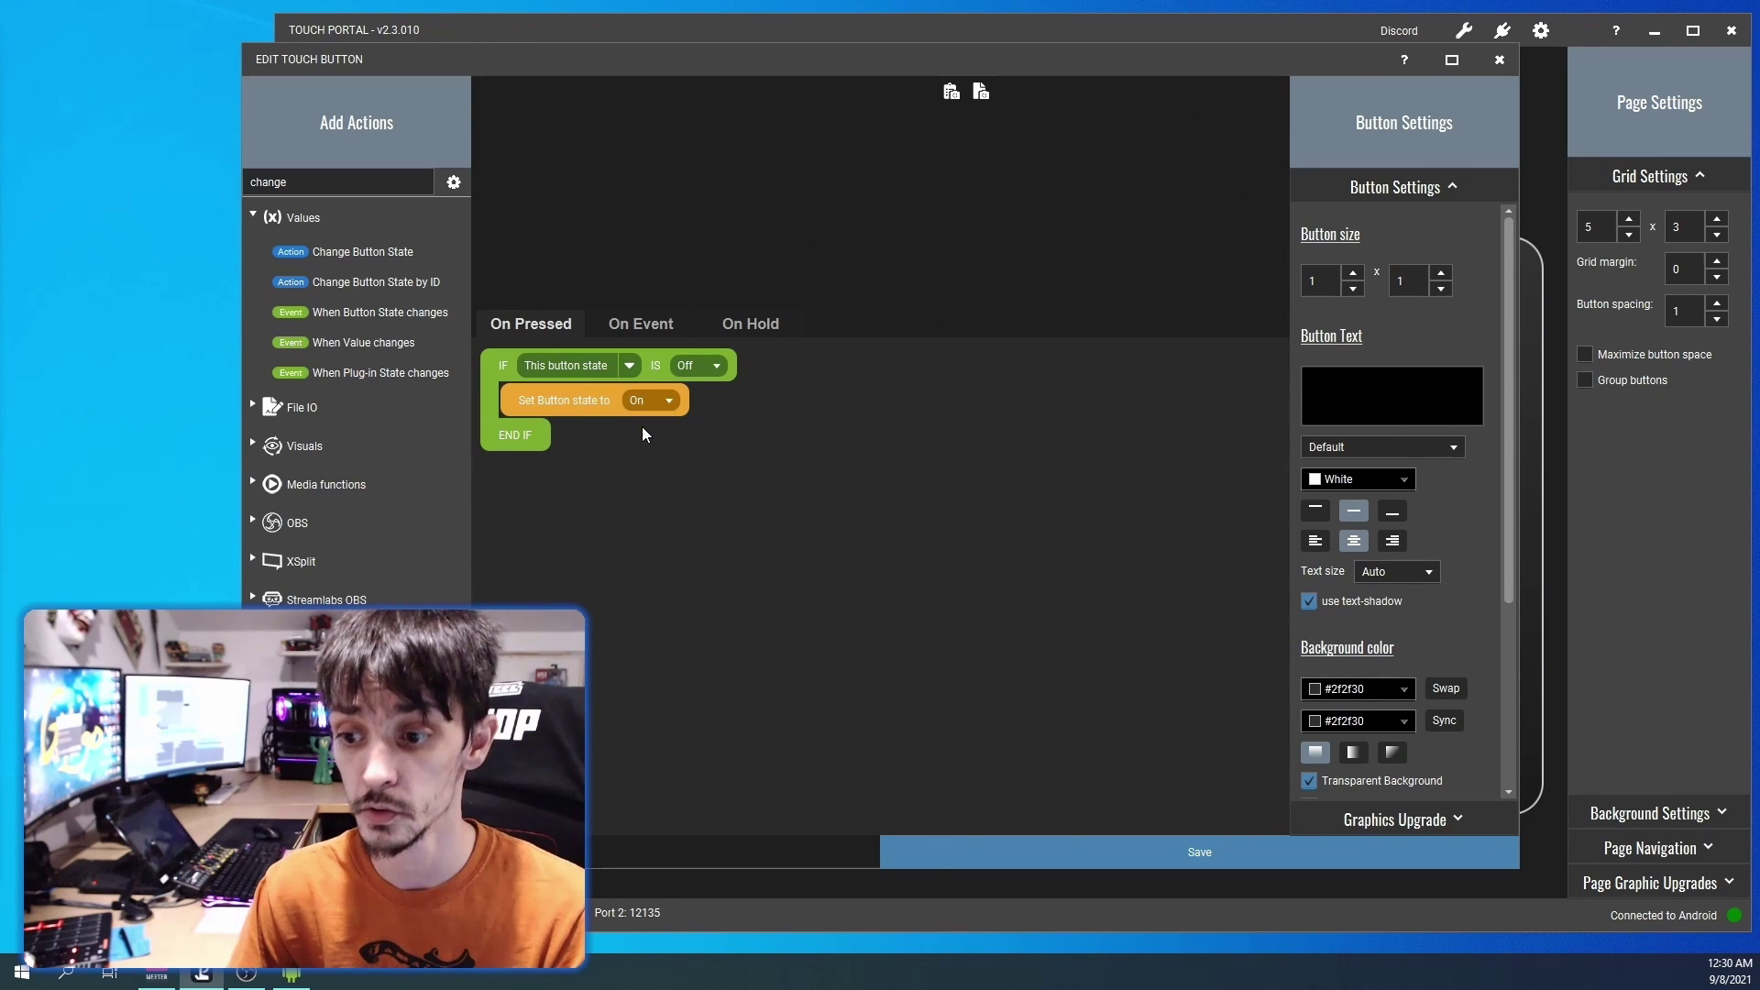
double_click(337, 182)
type("wait")
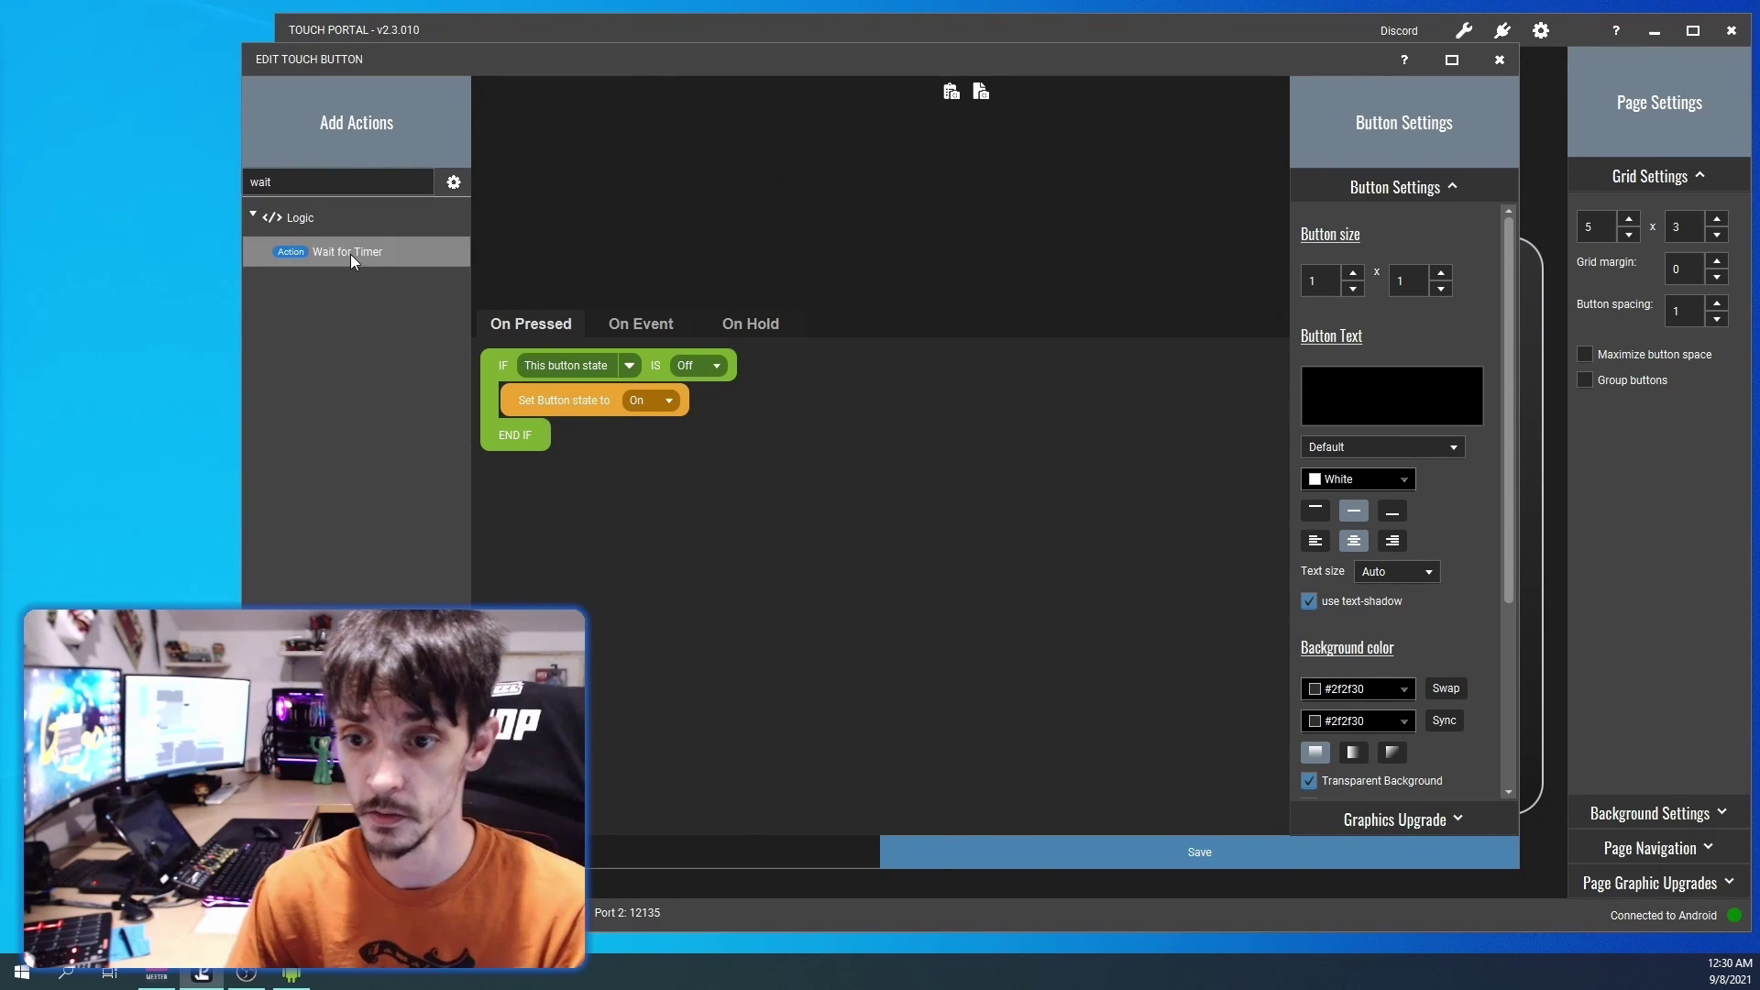
left_click_drag(350, 255, 524, 438)
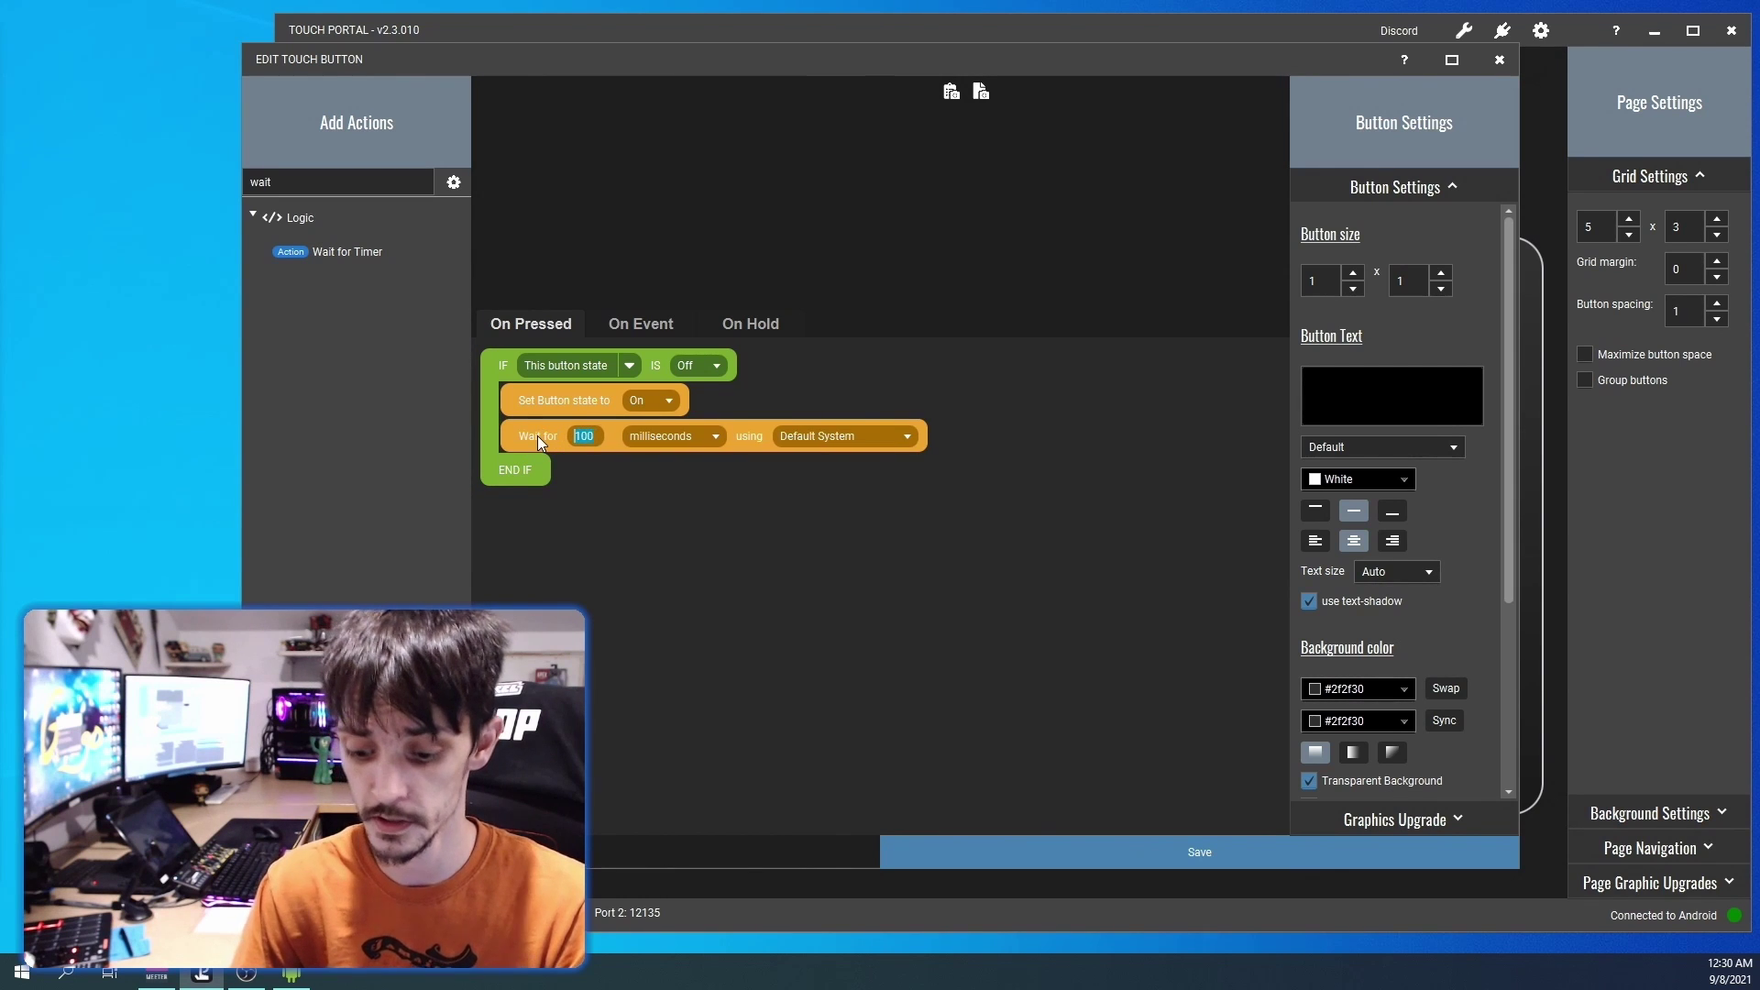
type("2000")
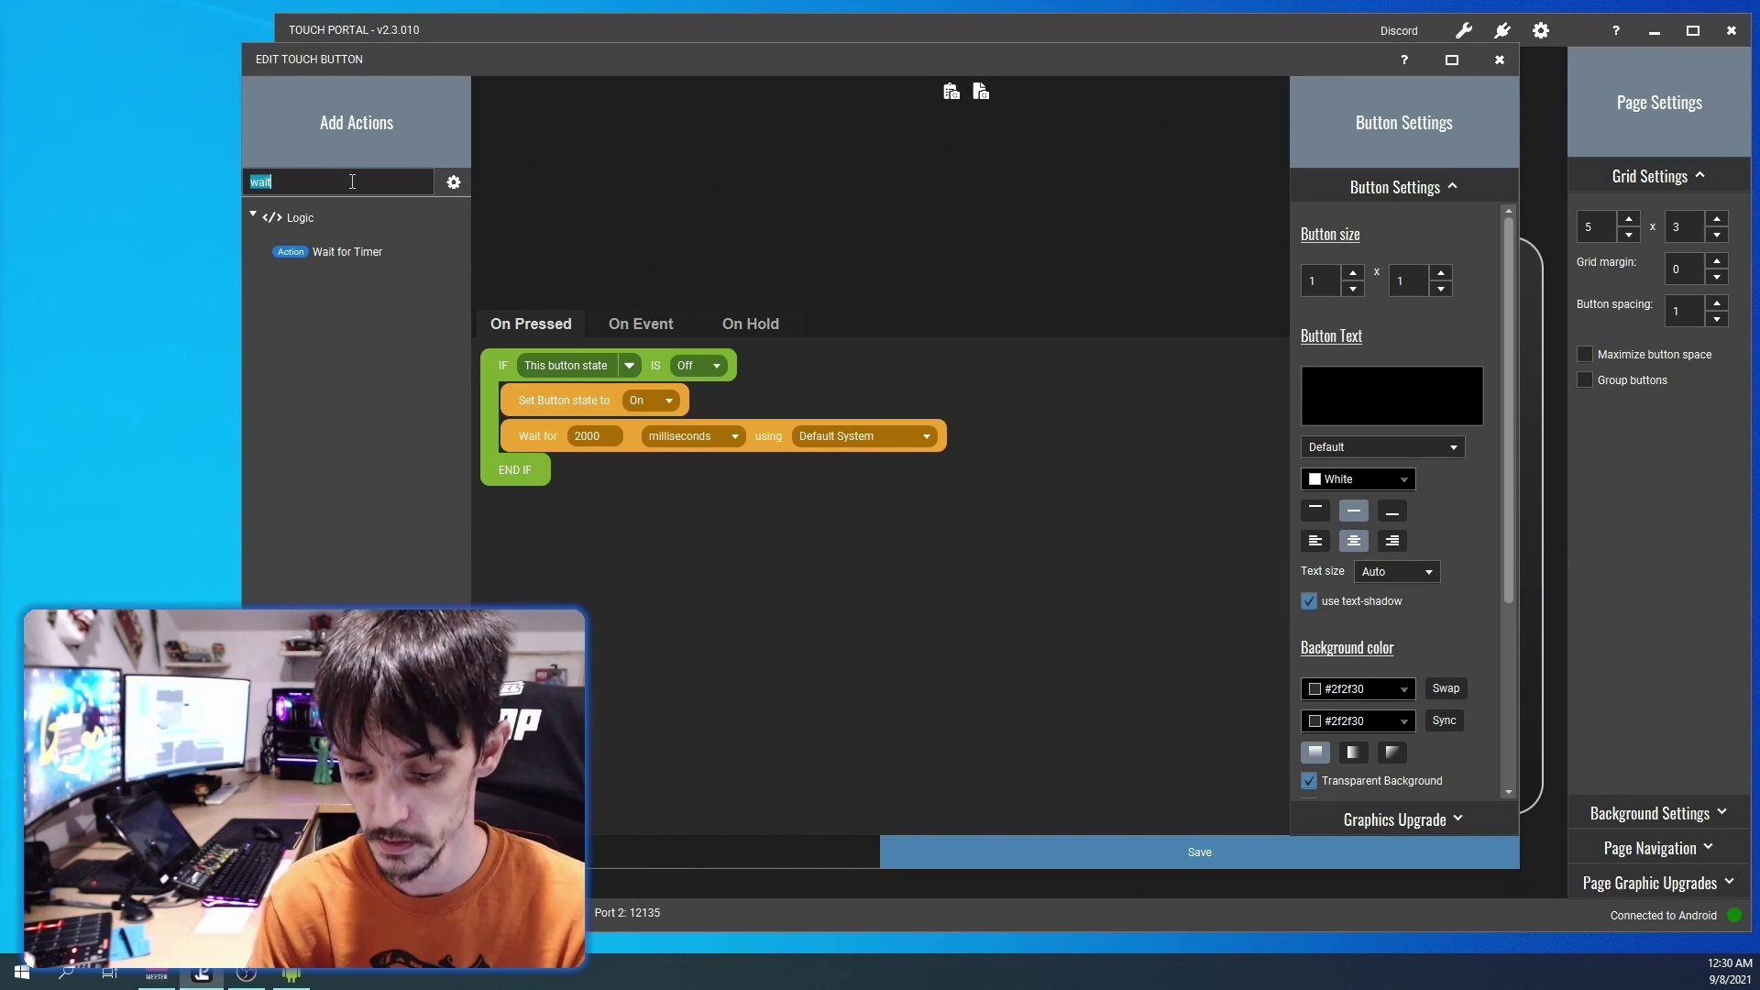
Add a Change Button Visuals action titled 'ARE YOU SURE?' with a red #e64d4d background
type("vis")
double_click(357, 249)
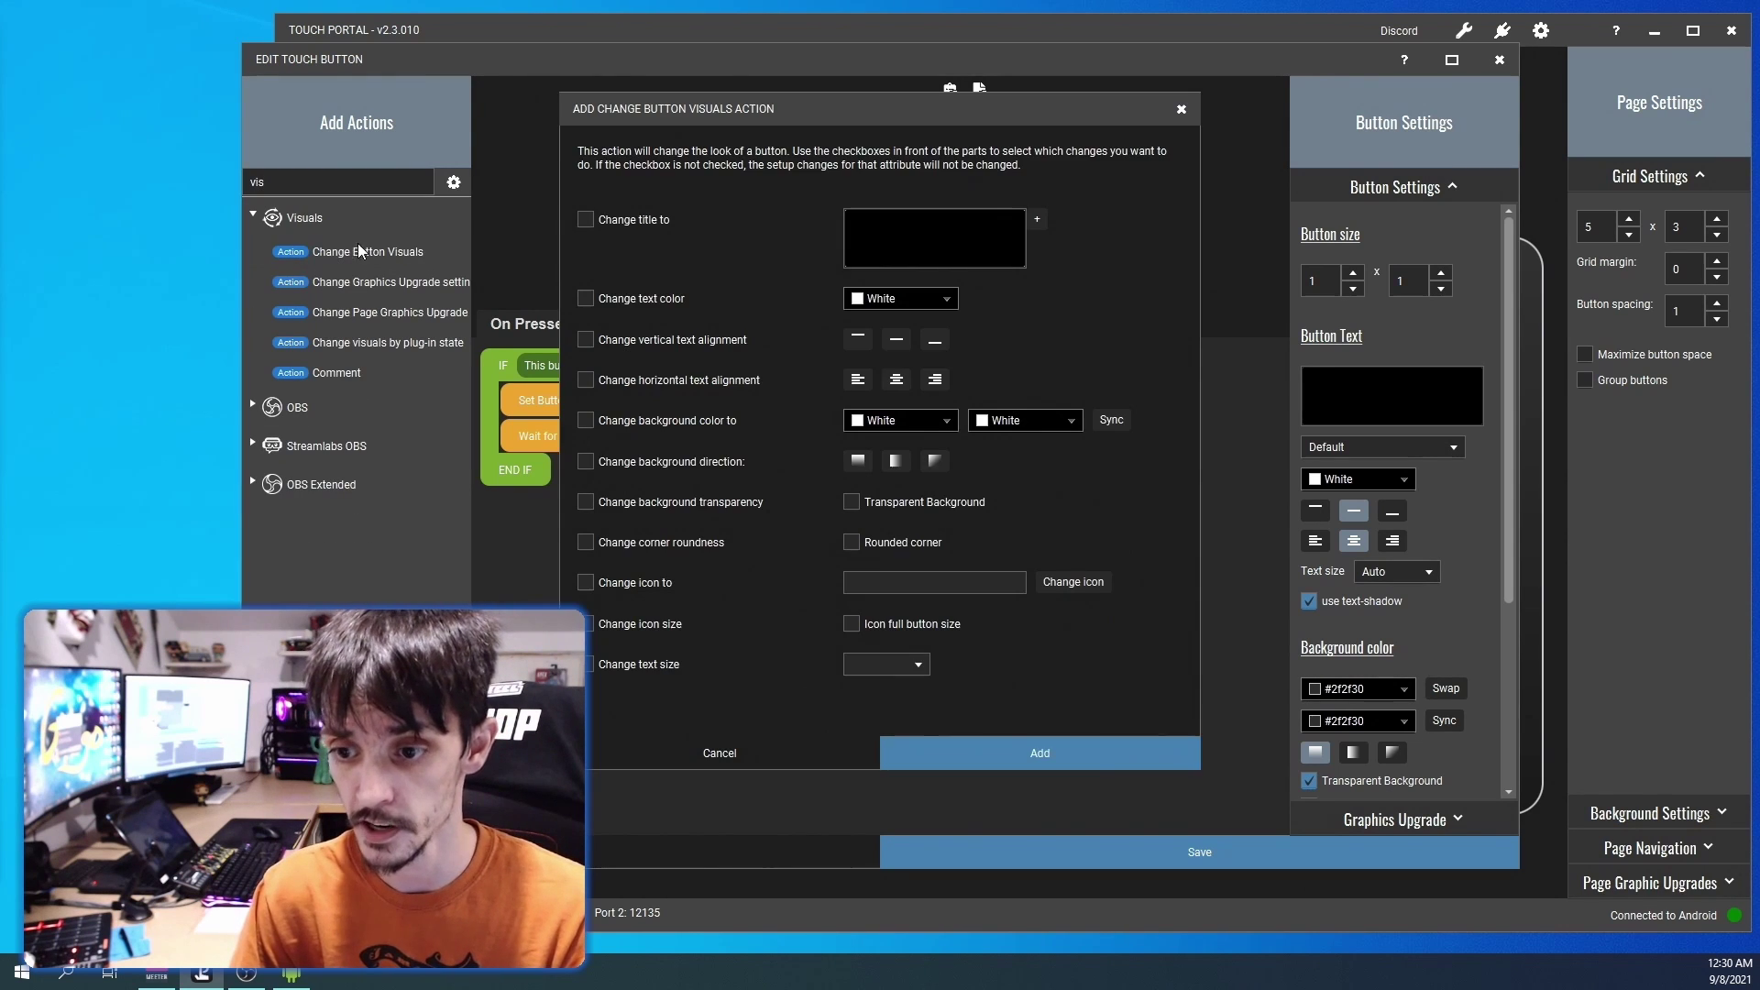
left_click(598, 220)
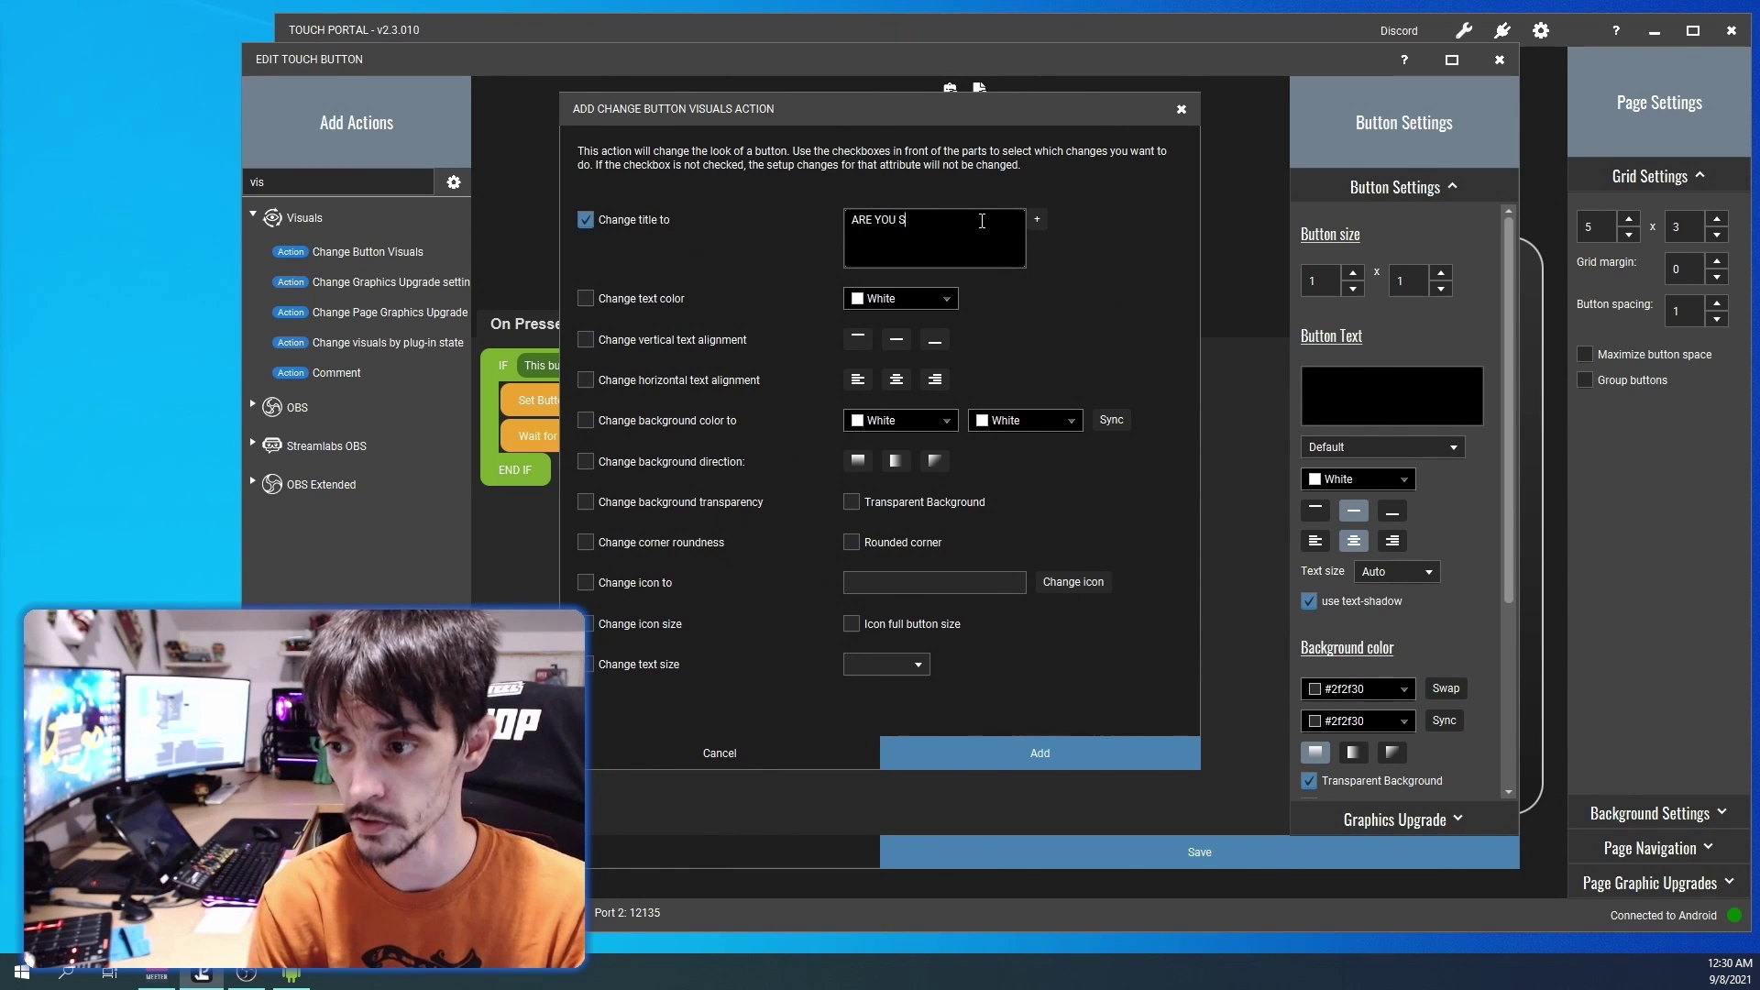
left_click(586, 422)
left_click(915, 419)
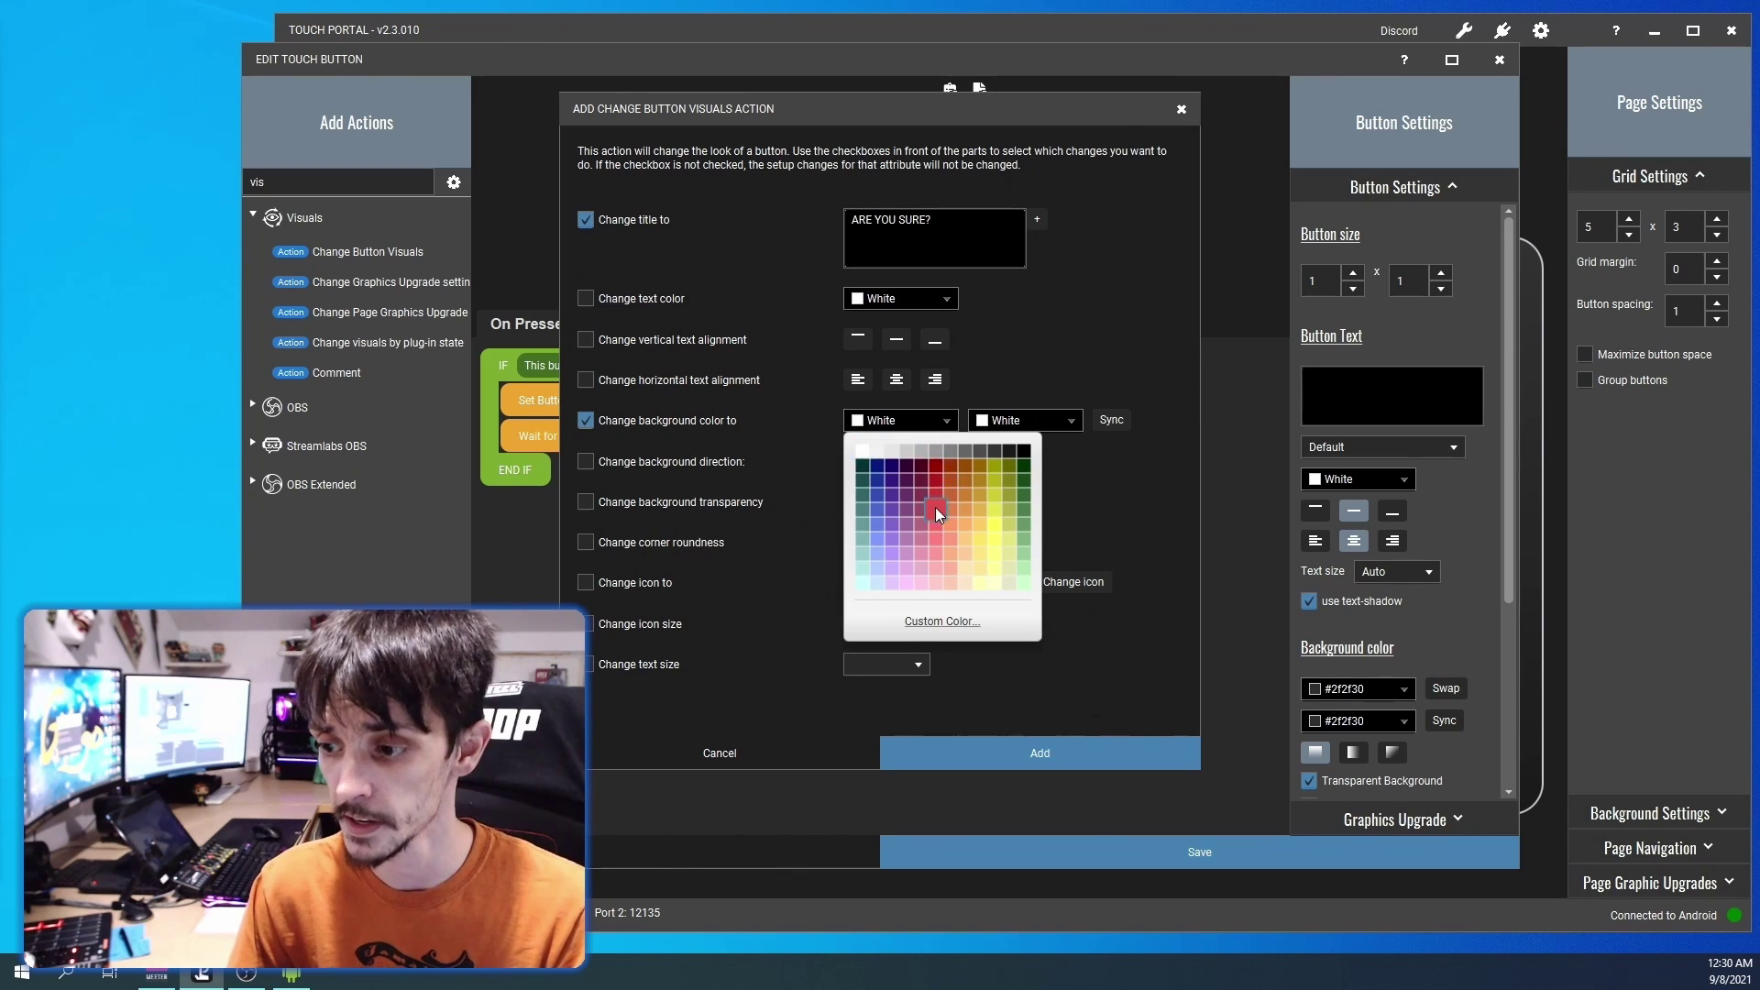
left_click(935, 507)
left_click(1054, 425)
left_click(1054, 514)
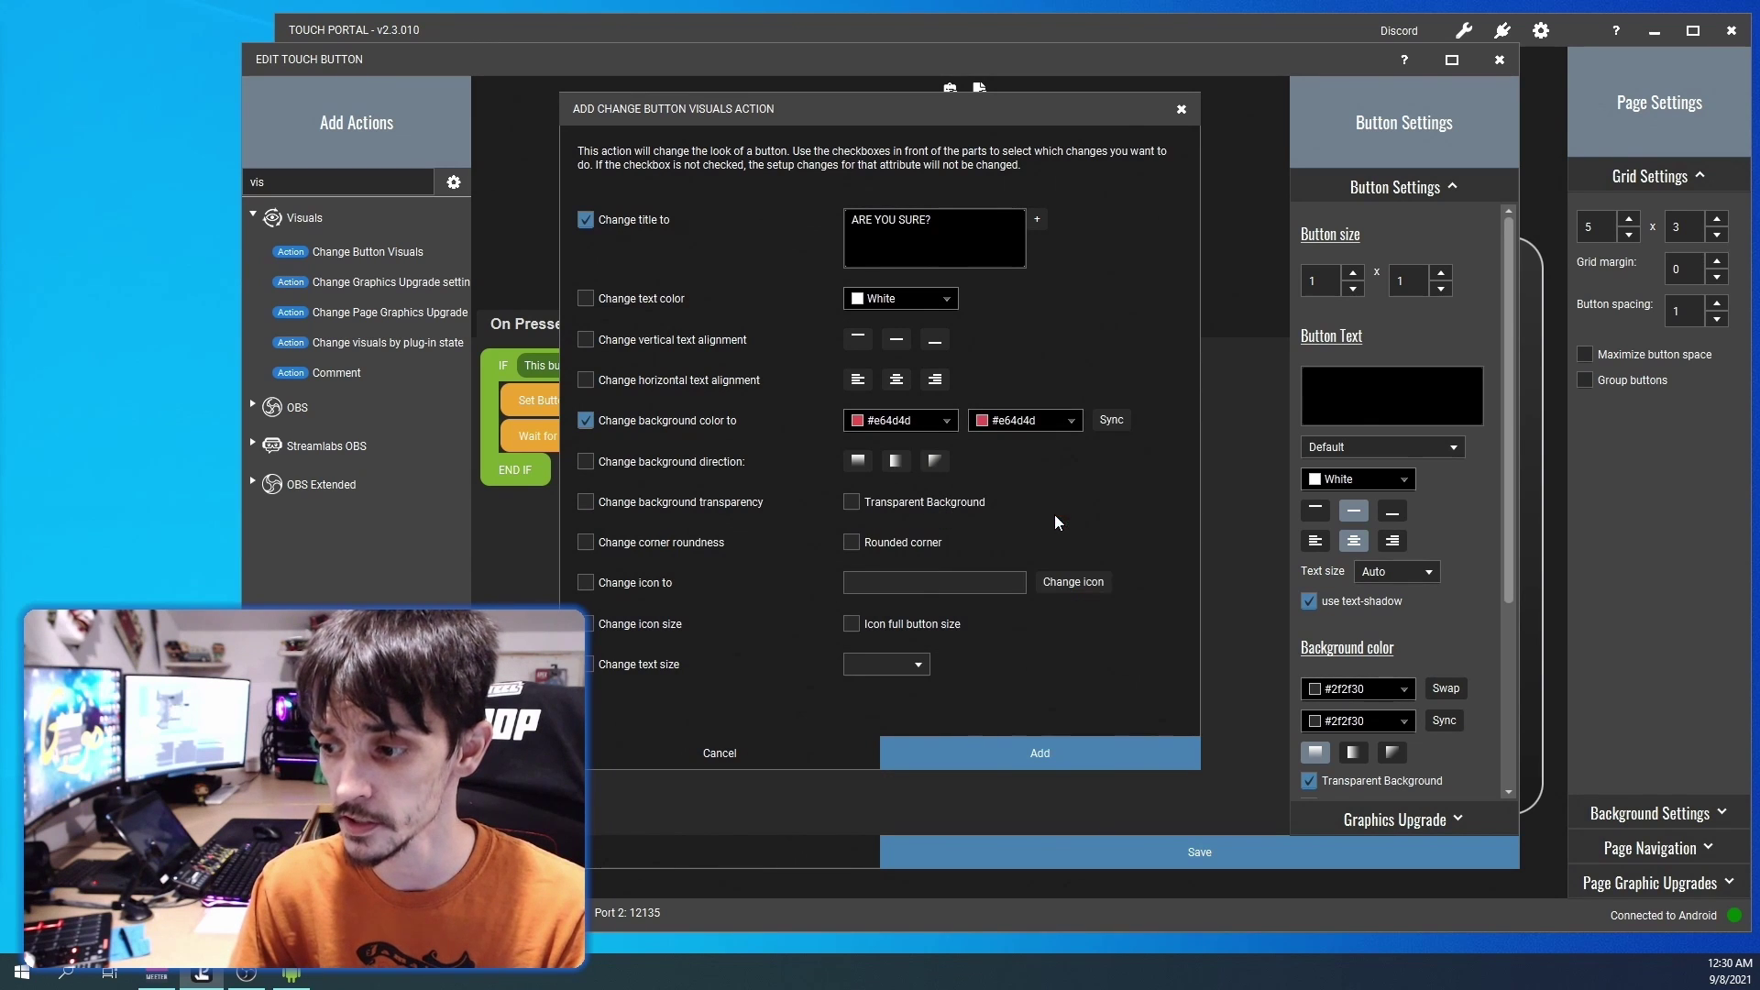
left_click(962, 742)
Put the red visuals action before the 2000 ms wait and end the IF with Set Button state Off
left_click_drag(543, 549, 596, 475)
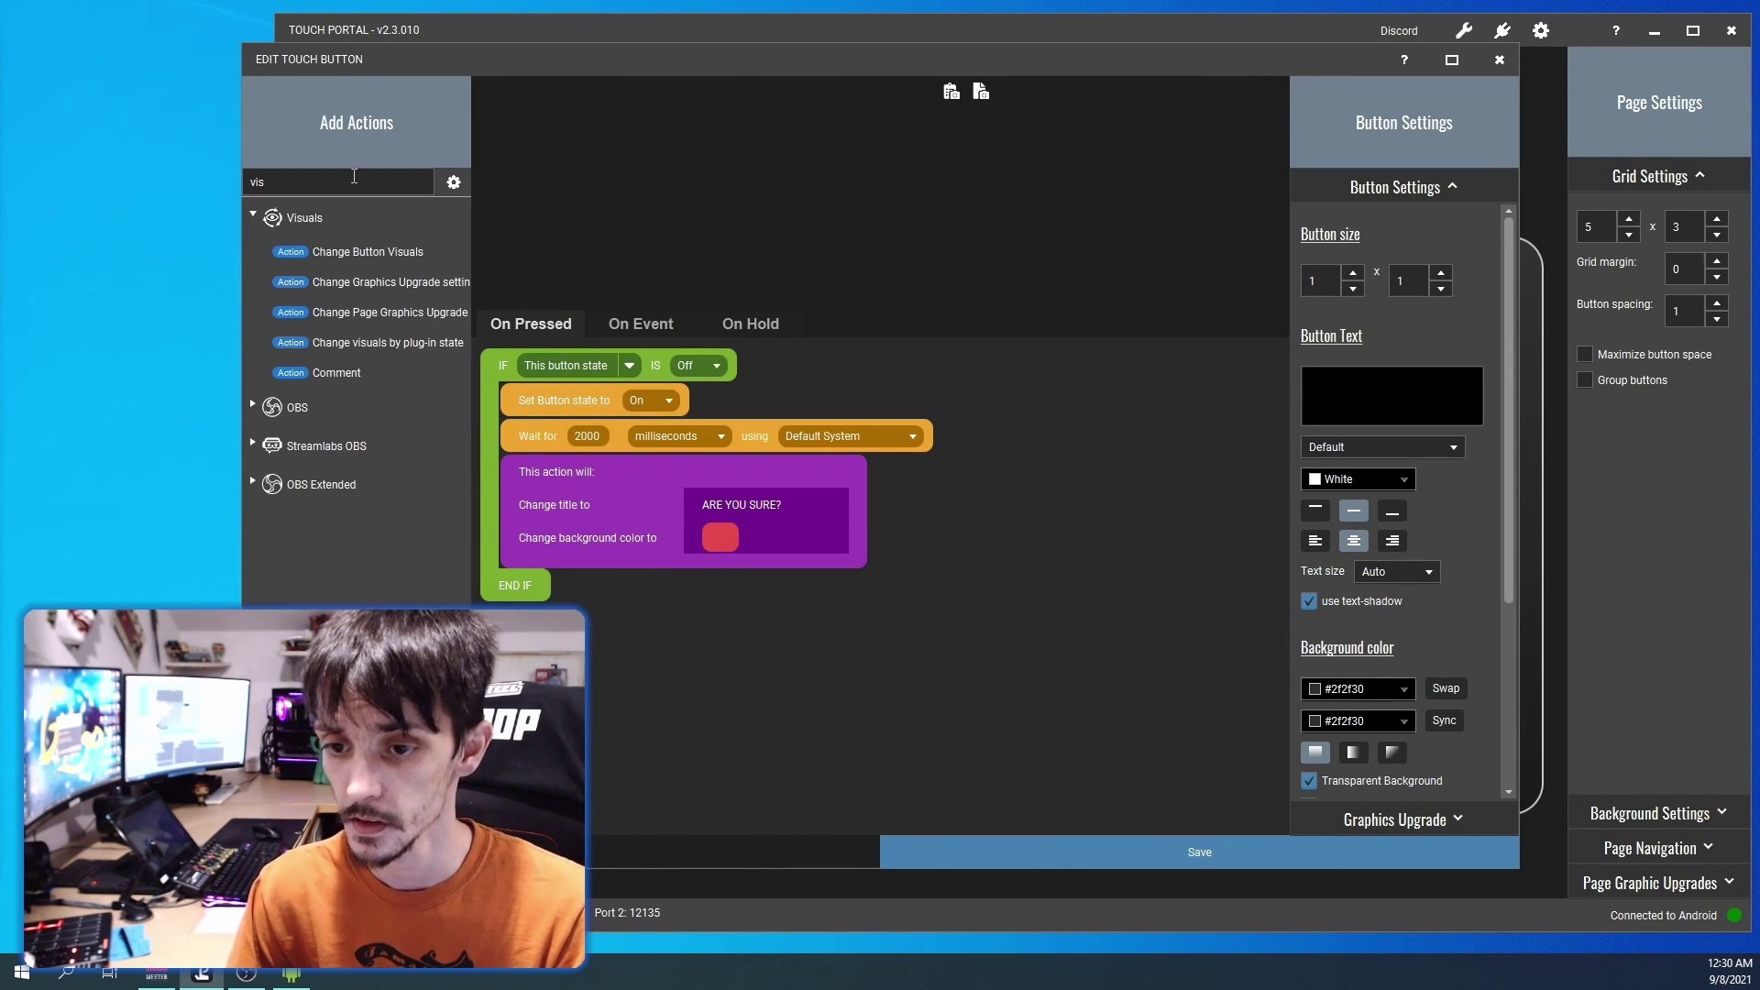
type("change")
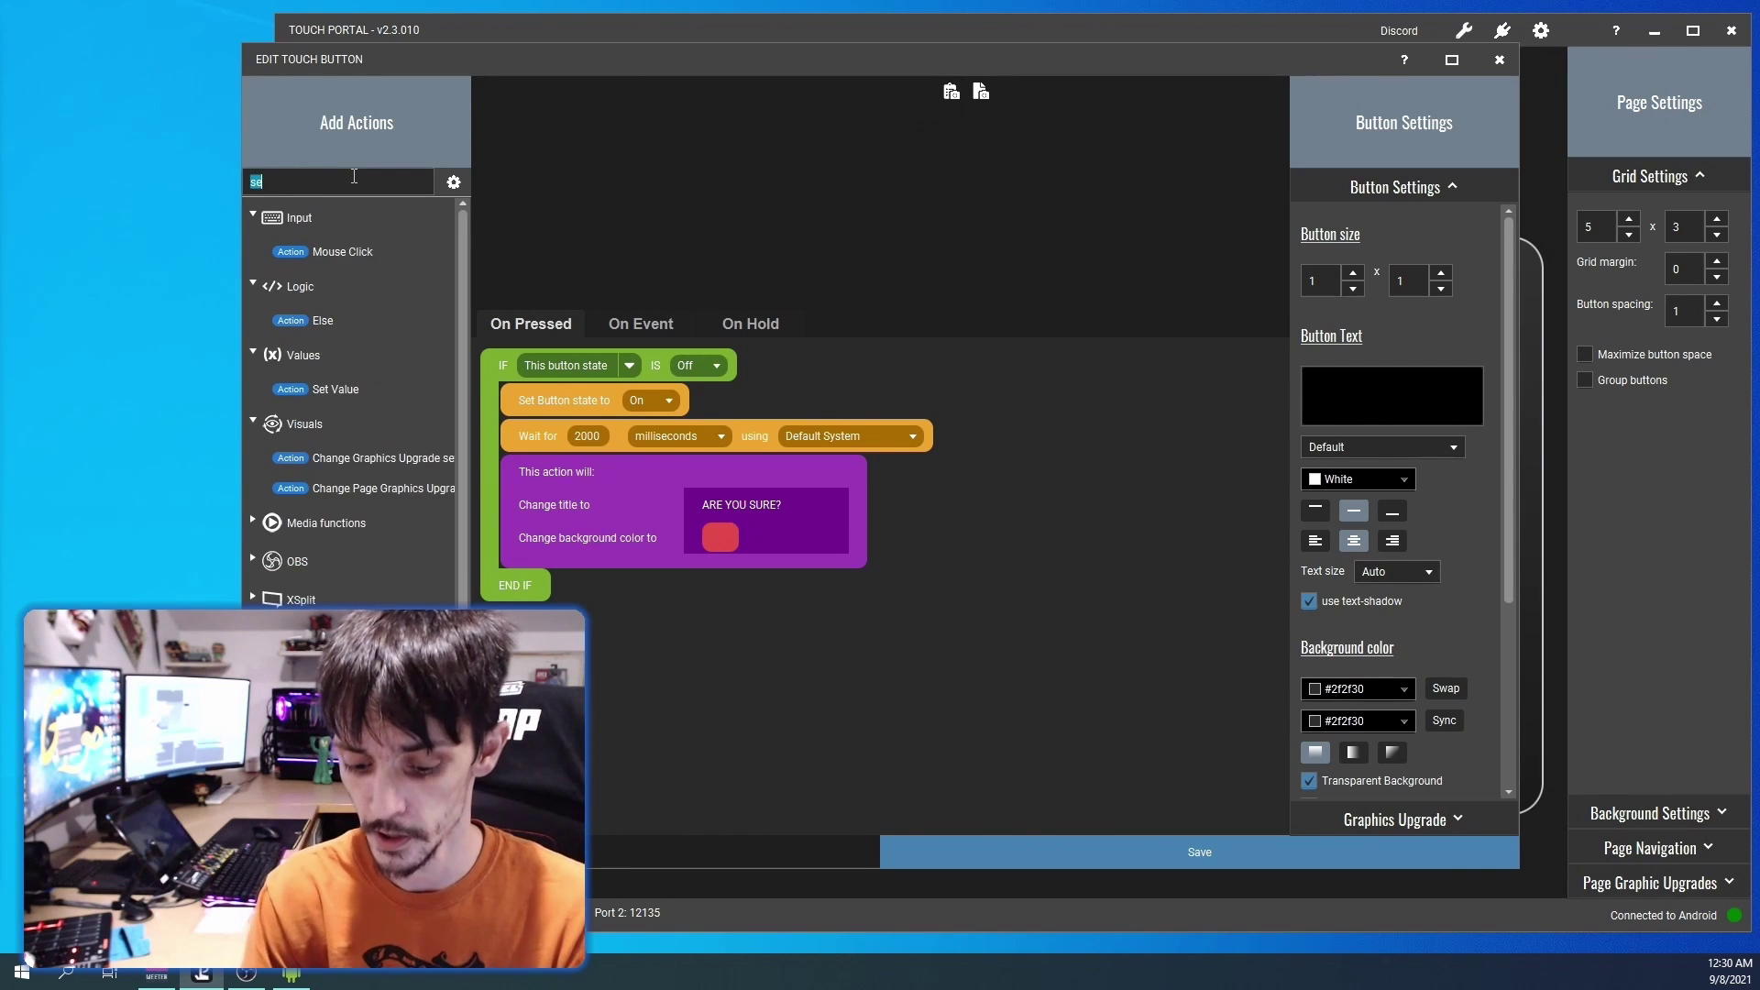
left_click_drag(330, 252, 575, 600)
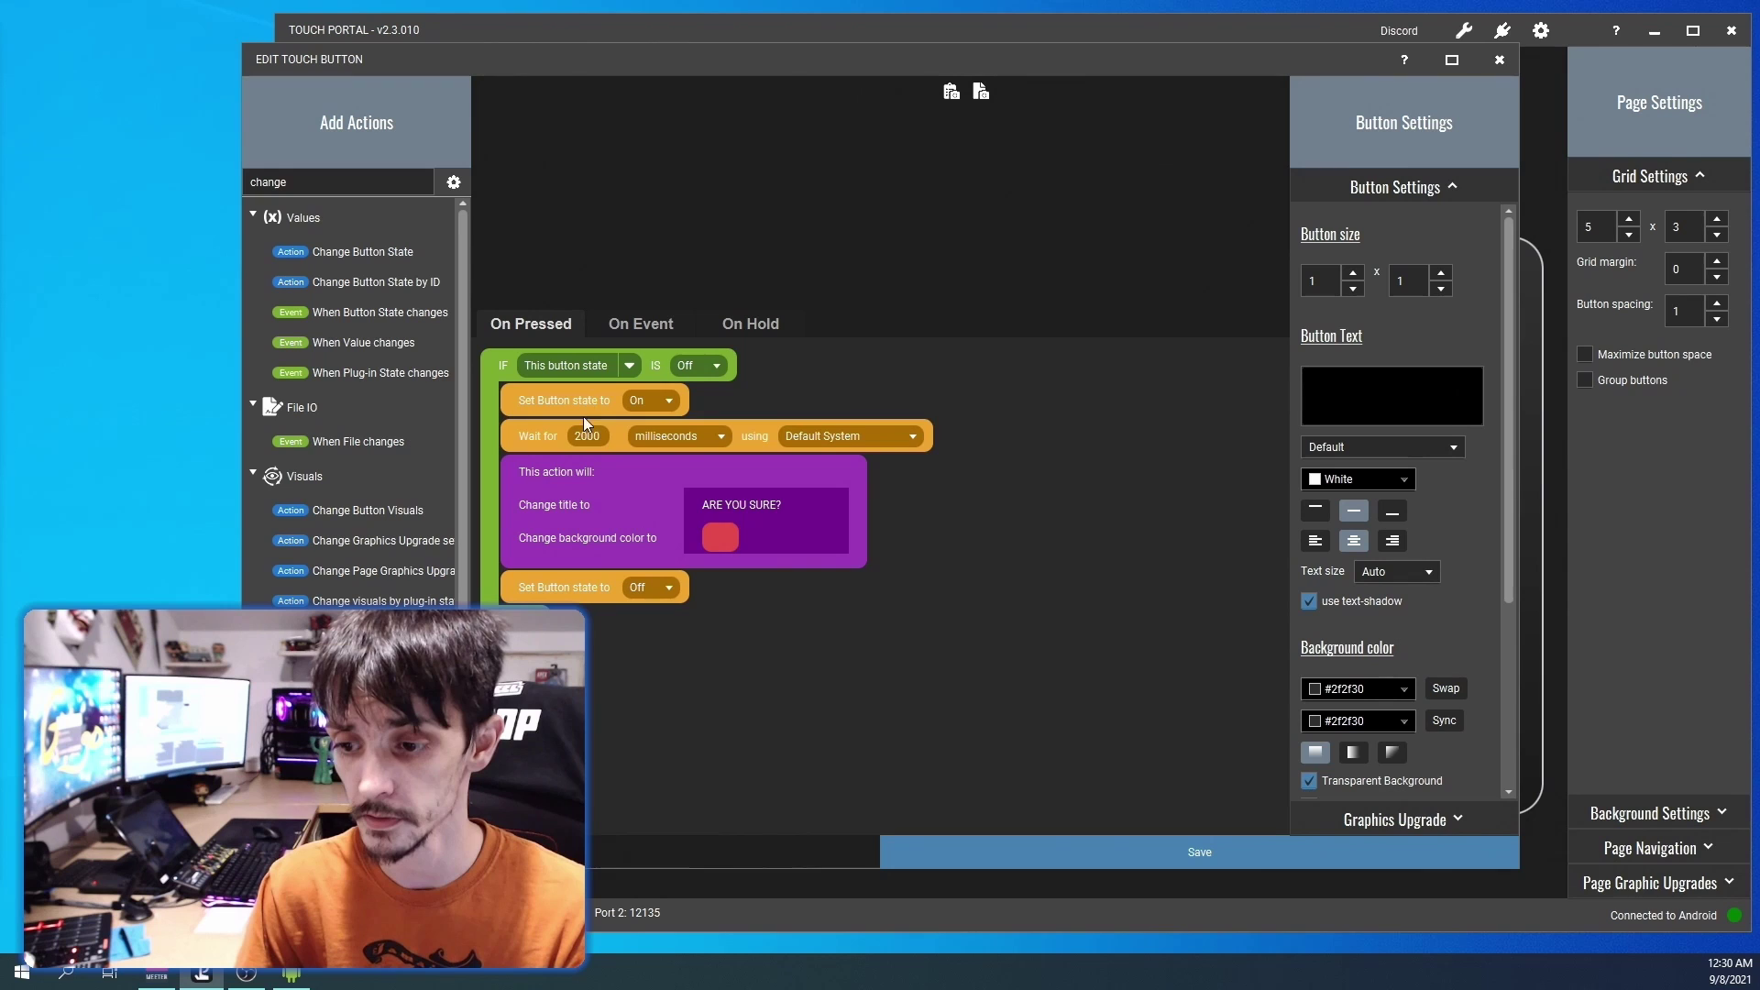
left_click_drag(639, 490, 640, 451)
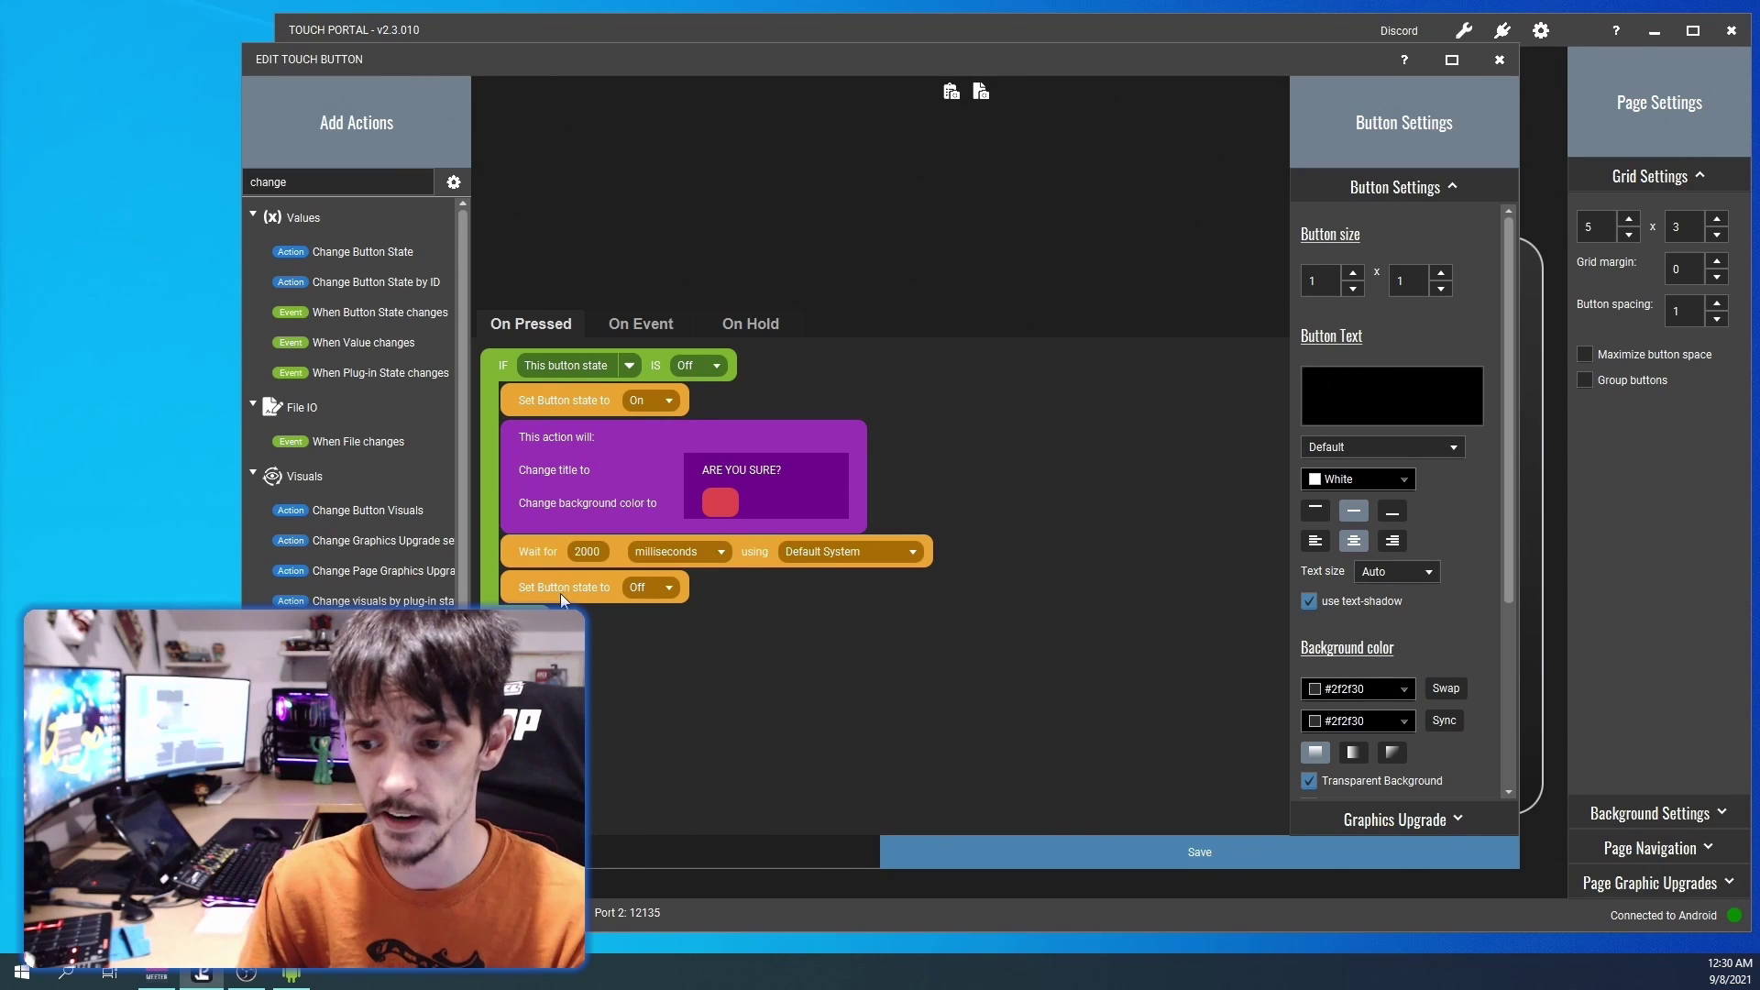
key("BackSpace")
key("BackSpace")
key("BackSpace")
key("BackSpace")
key("BackSpace")
key("BackSpace")
type("else")
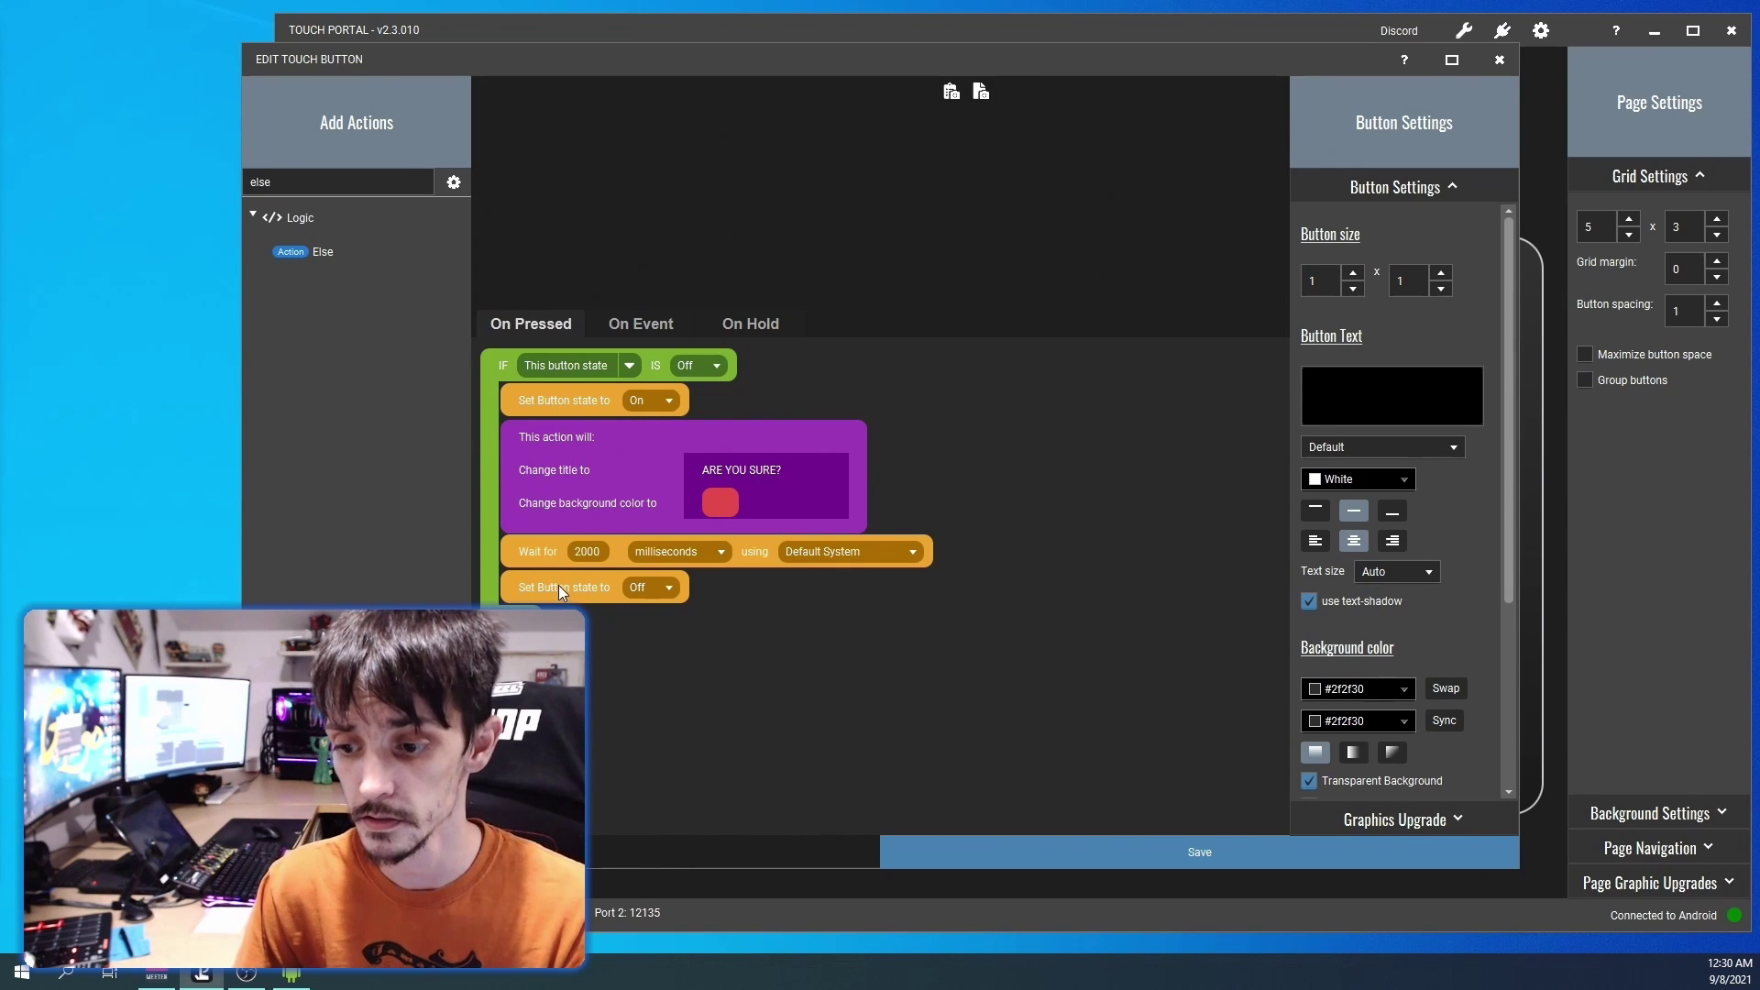
Duplicate the Set Button state to Off block and place the copy below the IF branch
right_click(579, 646)
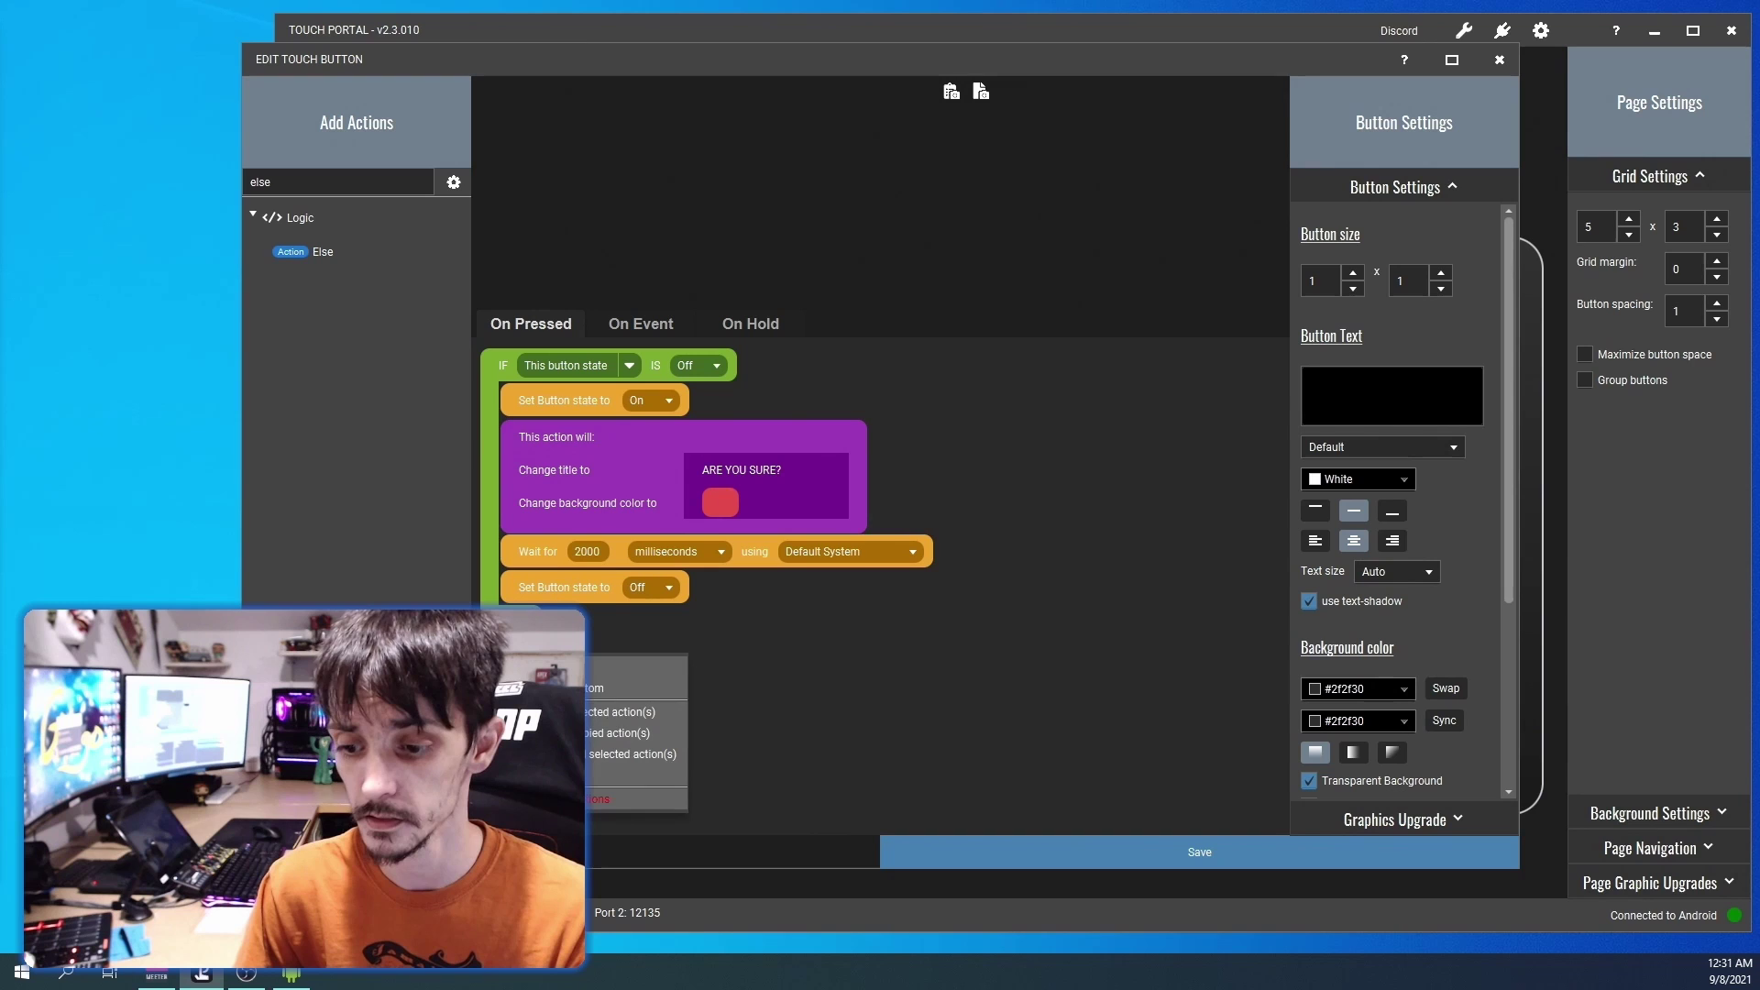
left_click(632, 731)
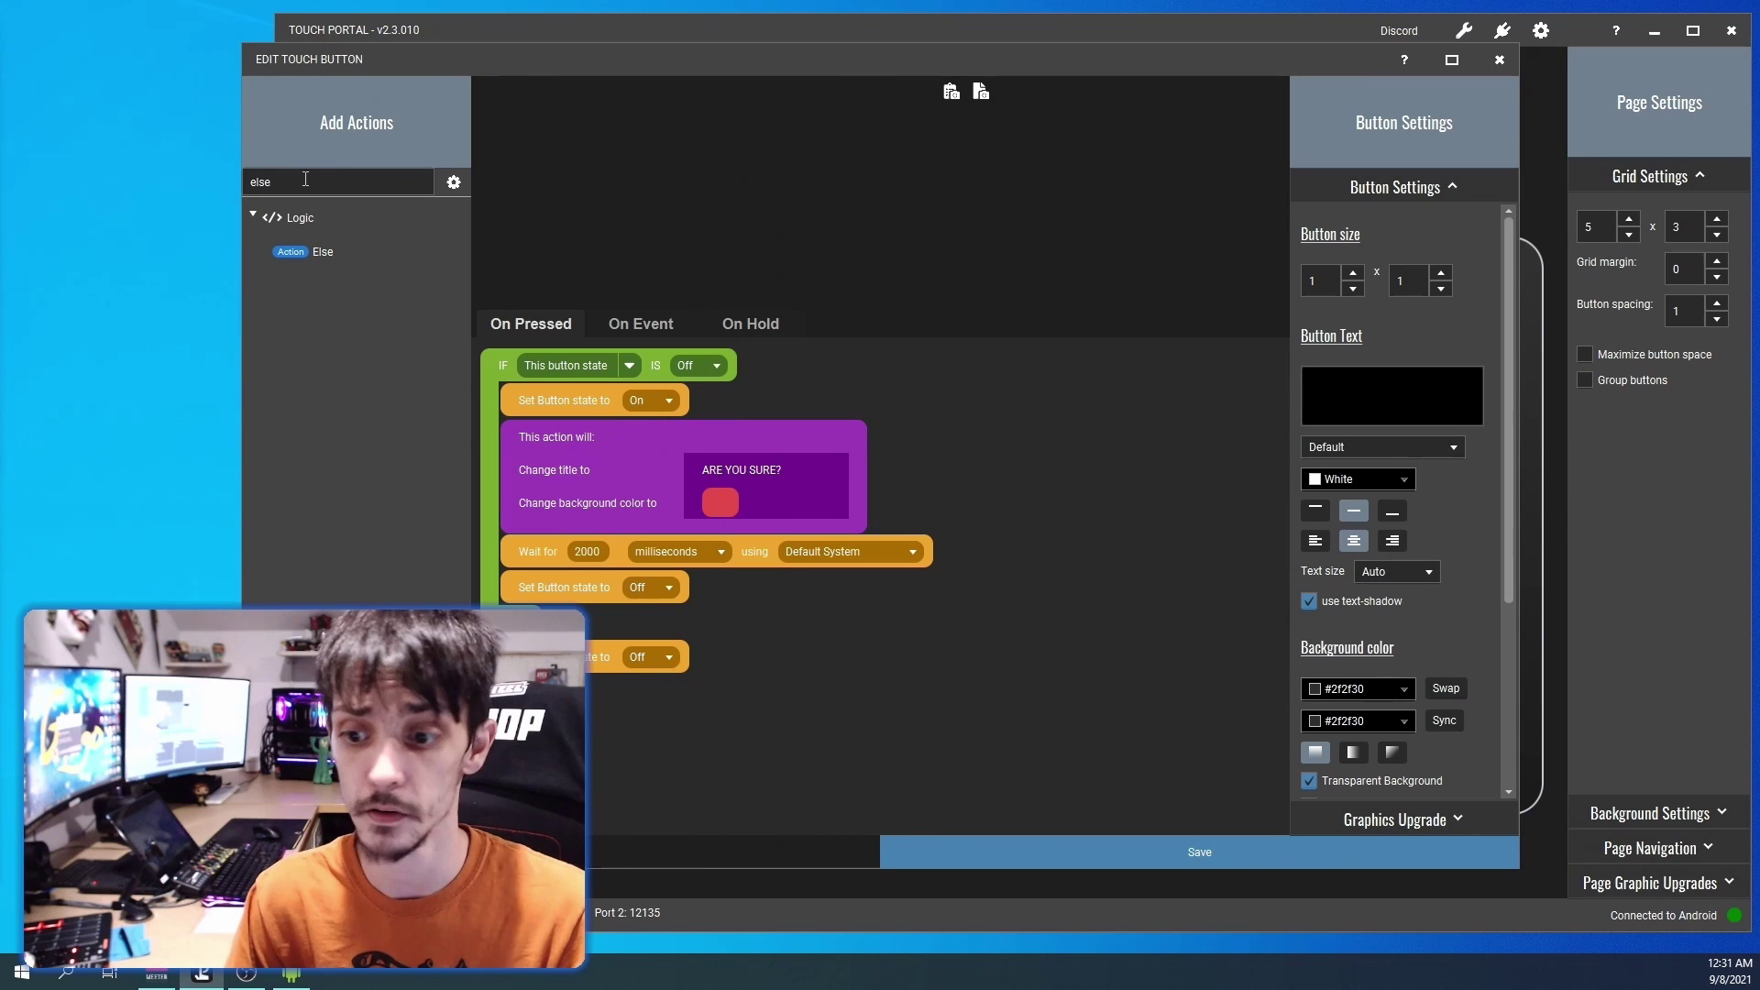
key("ctrl+a")
Add a Change Button Visuals action titled 'SUCCESS' with a green #336633 background
type("visual")
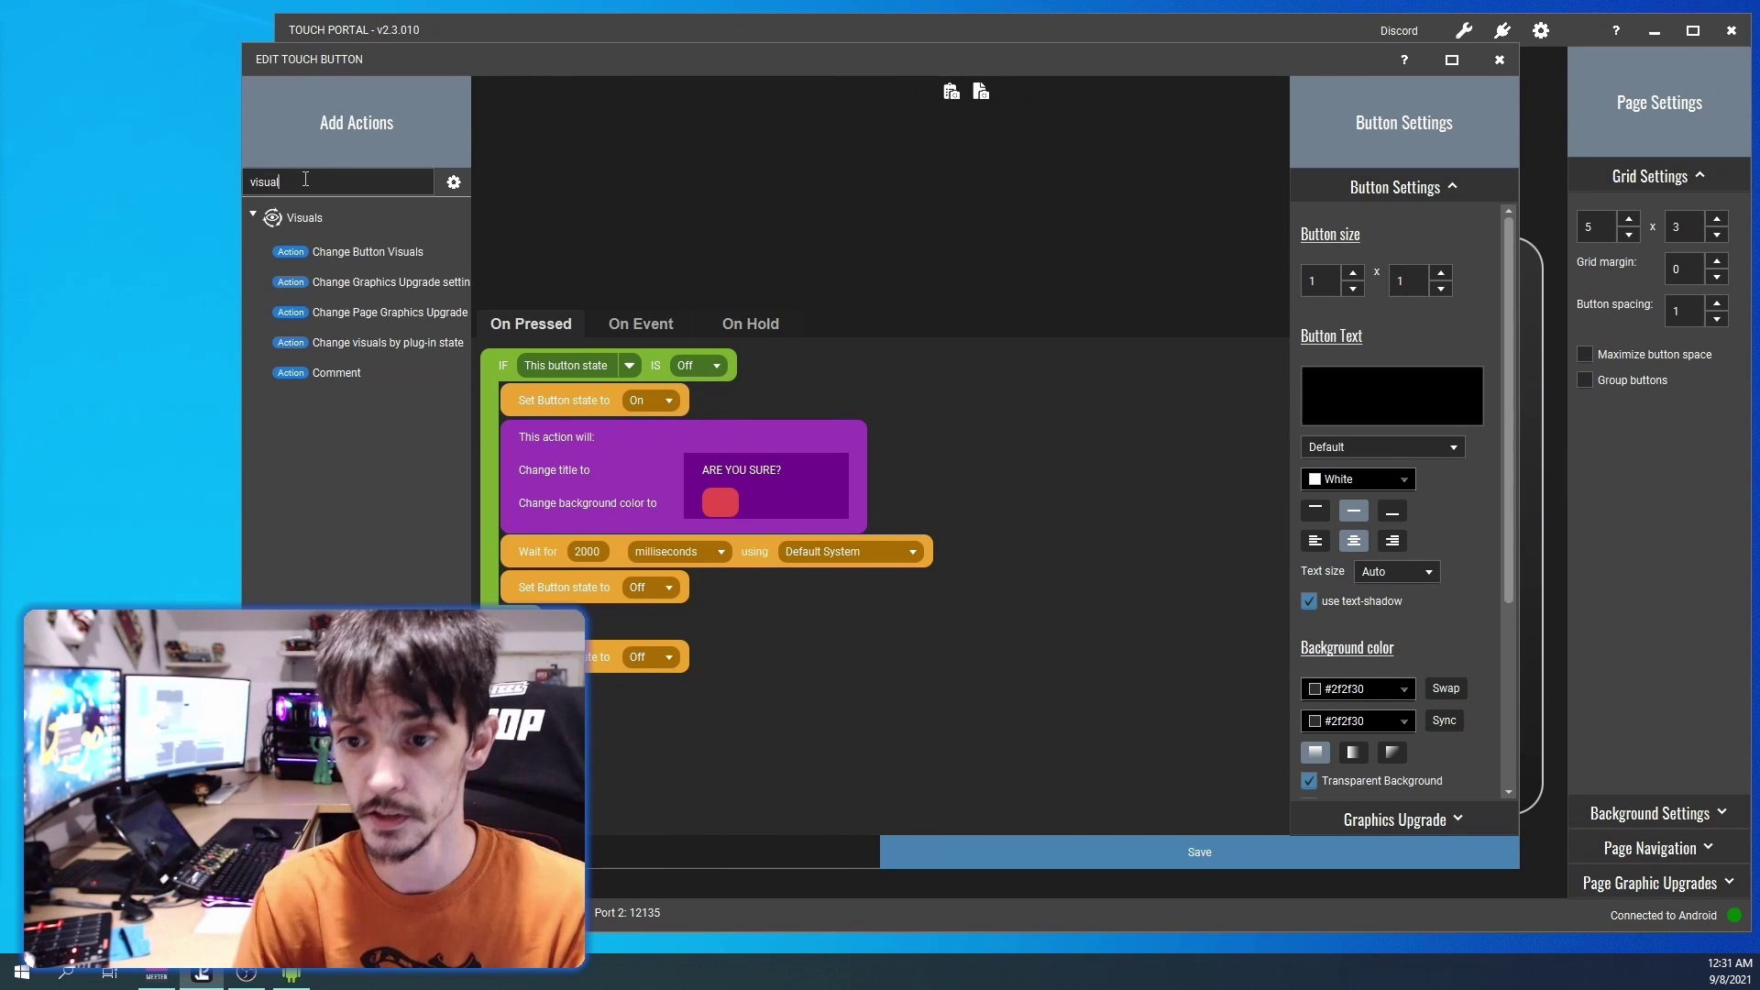
double_click(339, 253)
left_click(586, 219)
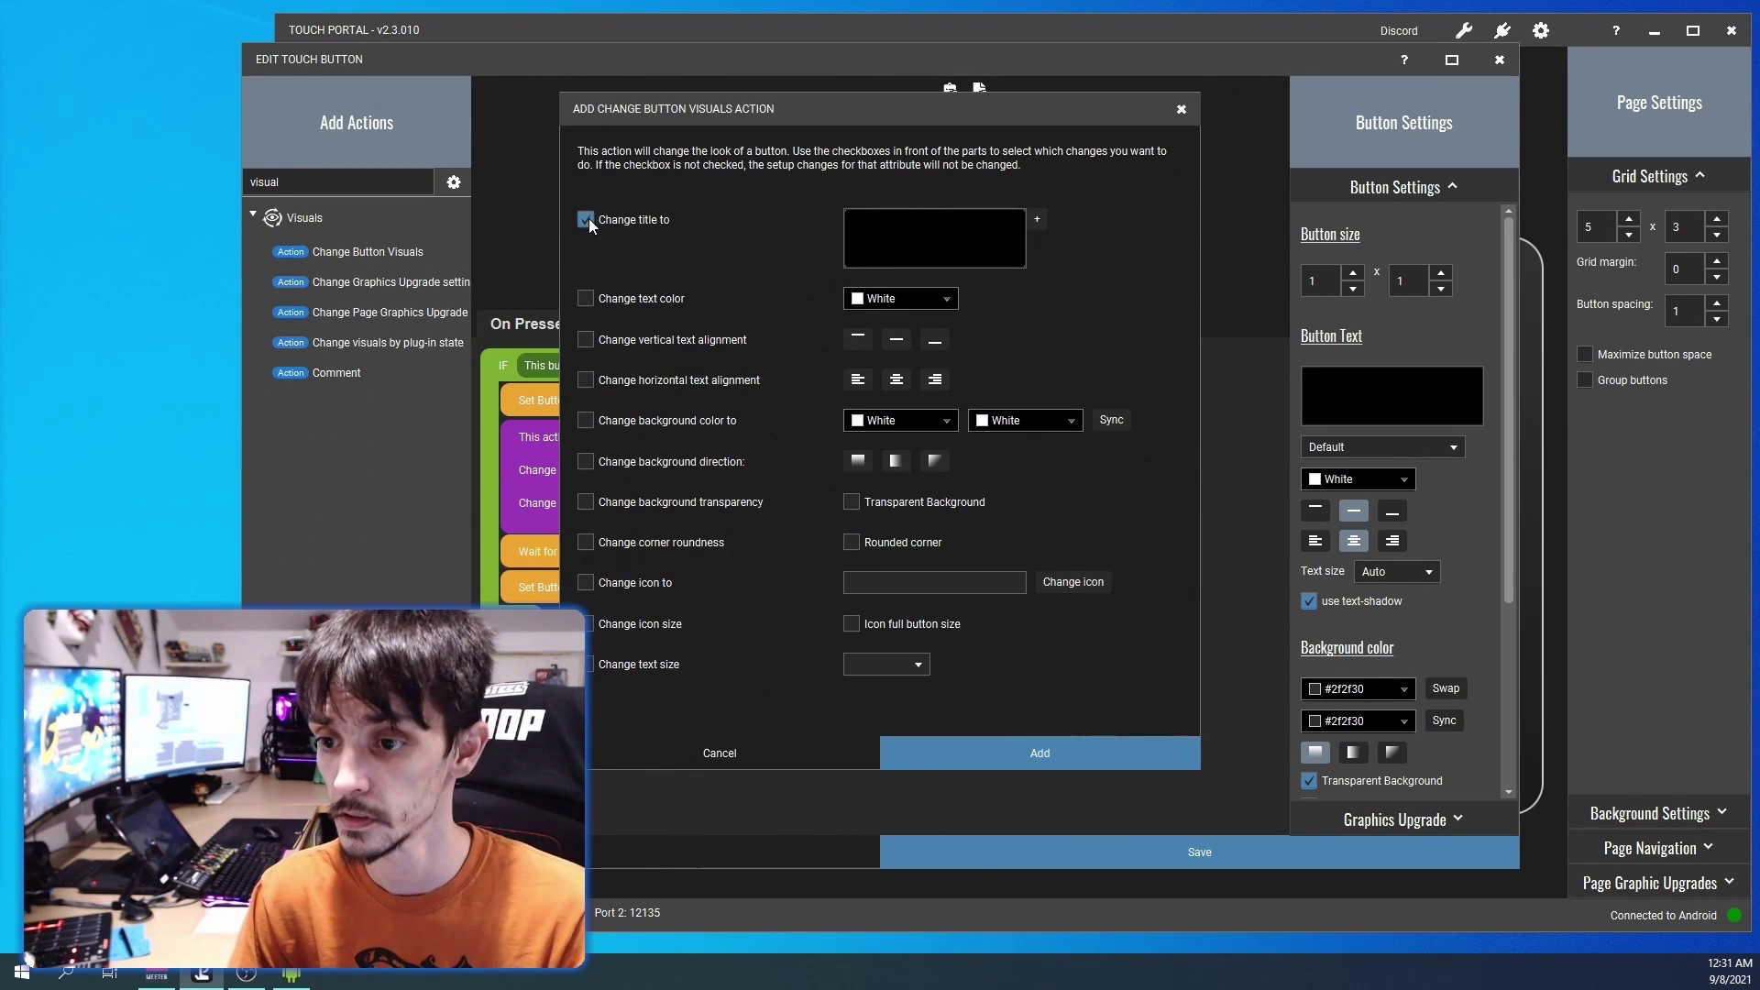
left_click(972, 237)
type("S")
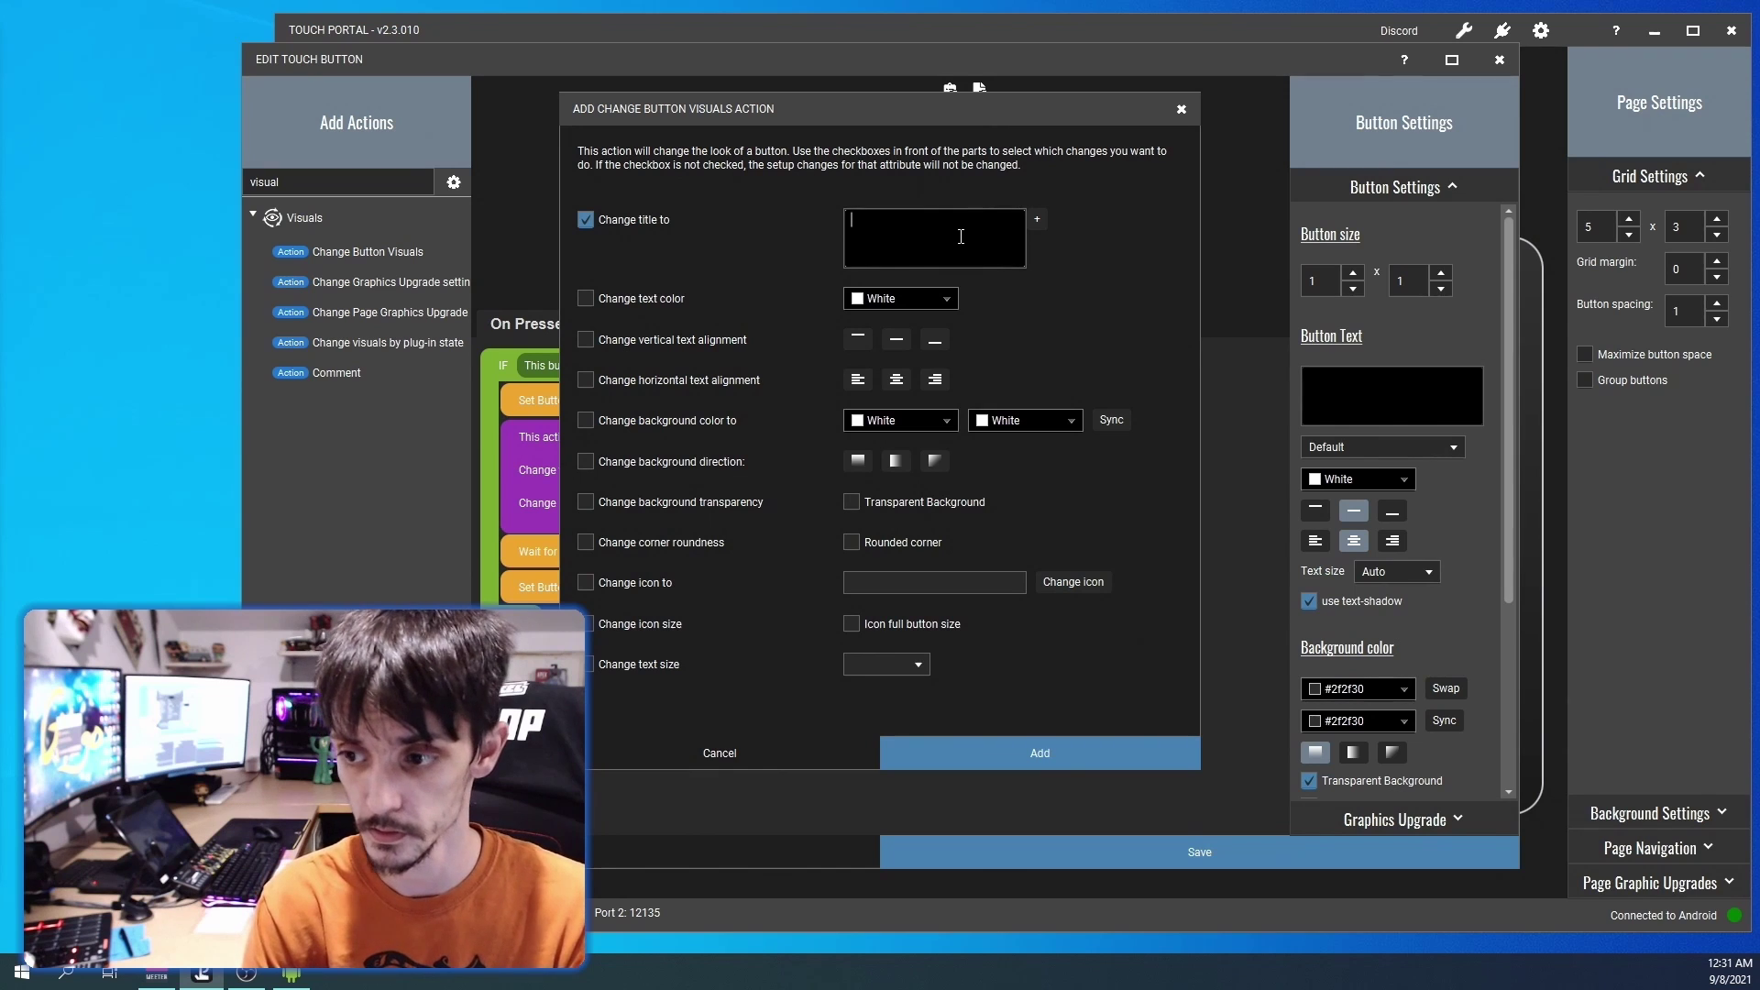
type("UCCESS")
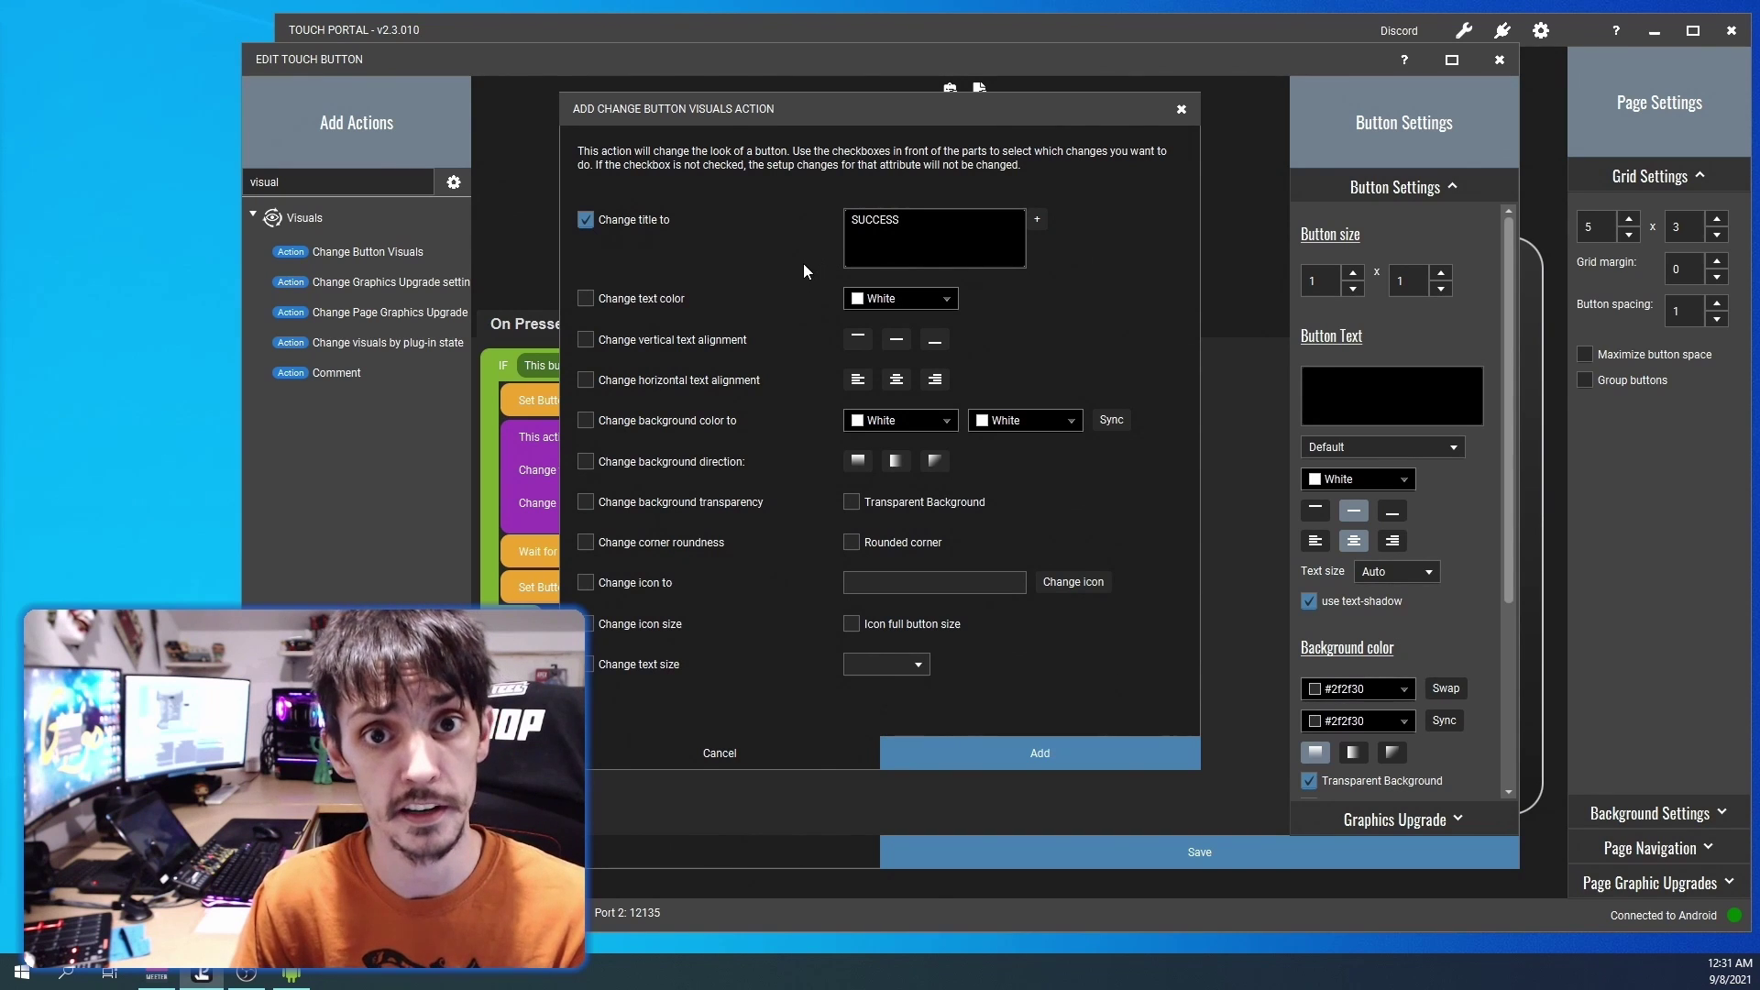
left_click(583, 423)
left_click(931, 423)
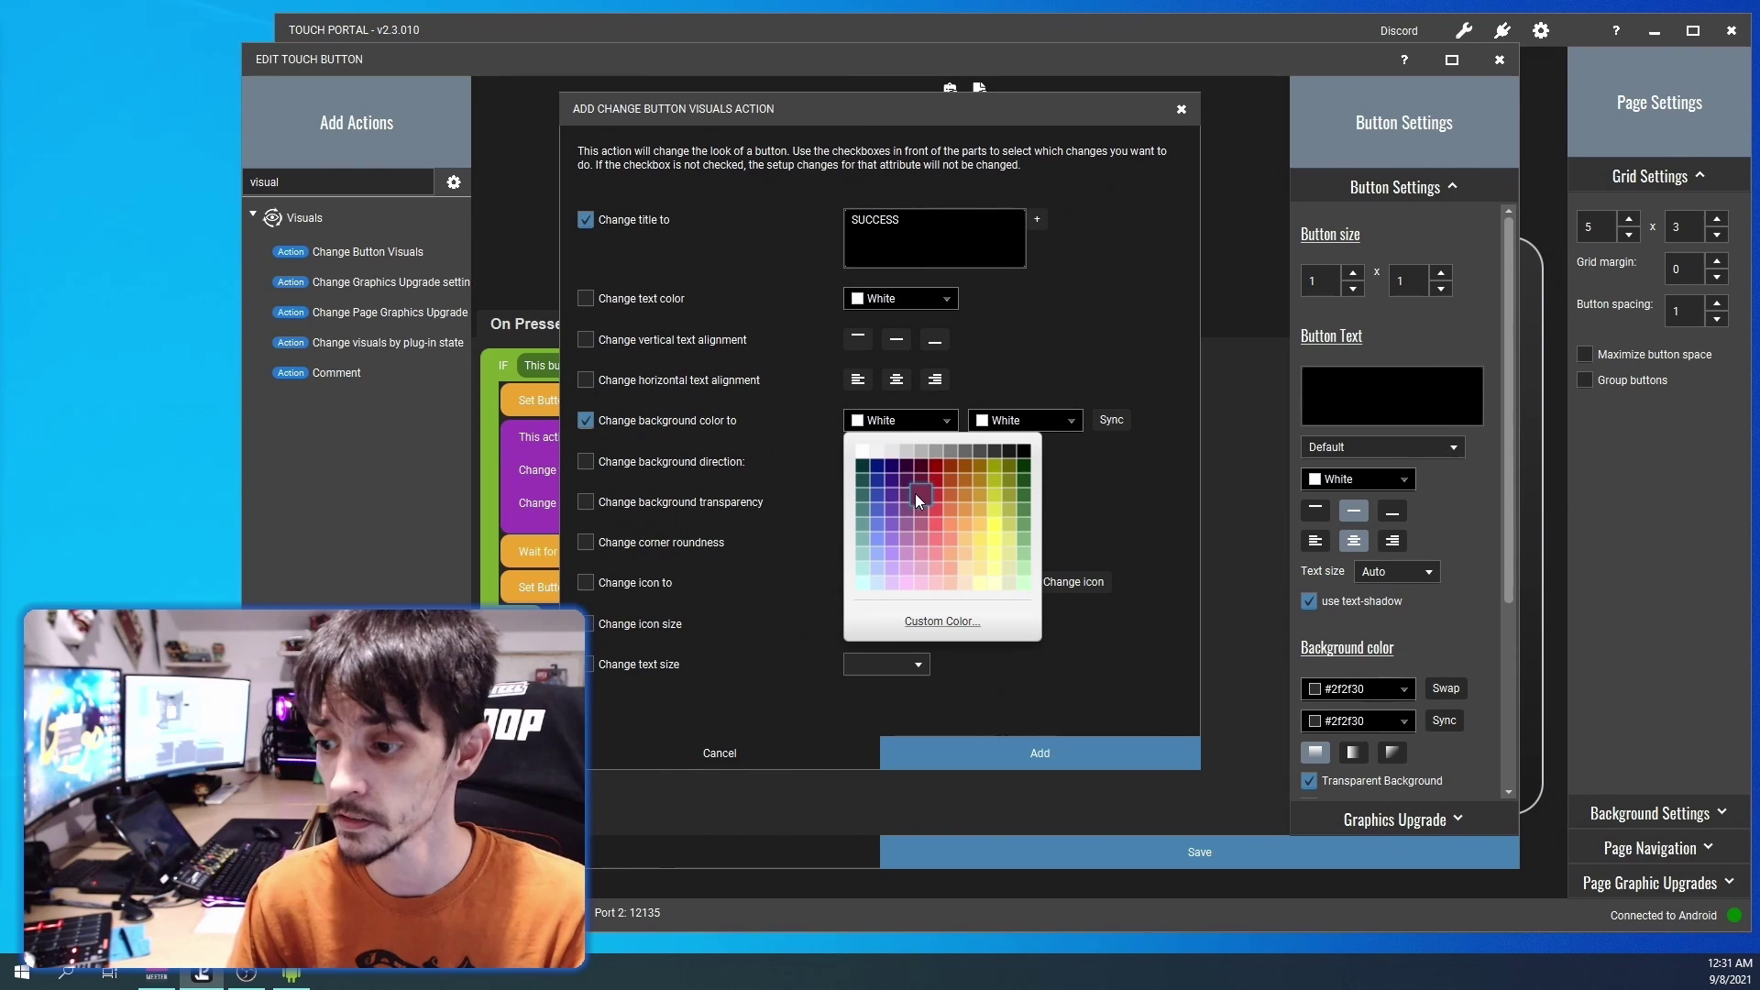
left_click(1021, 493)
left_click(1047, 423)
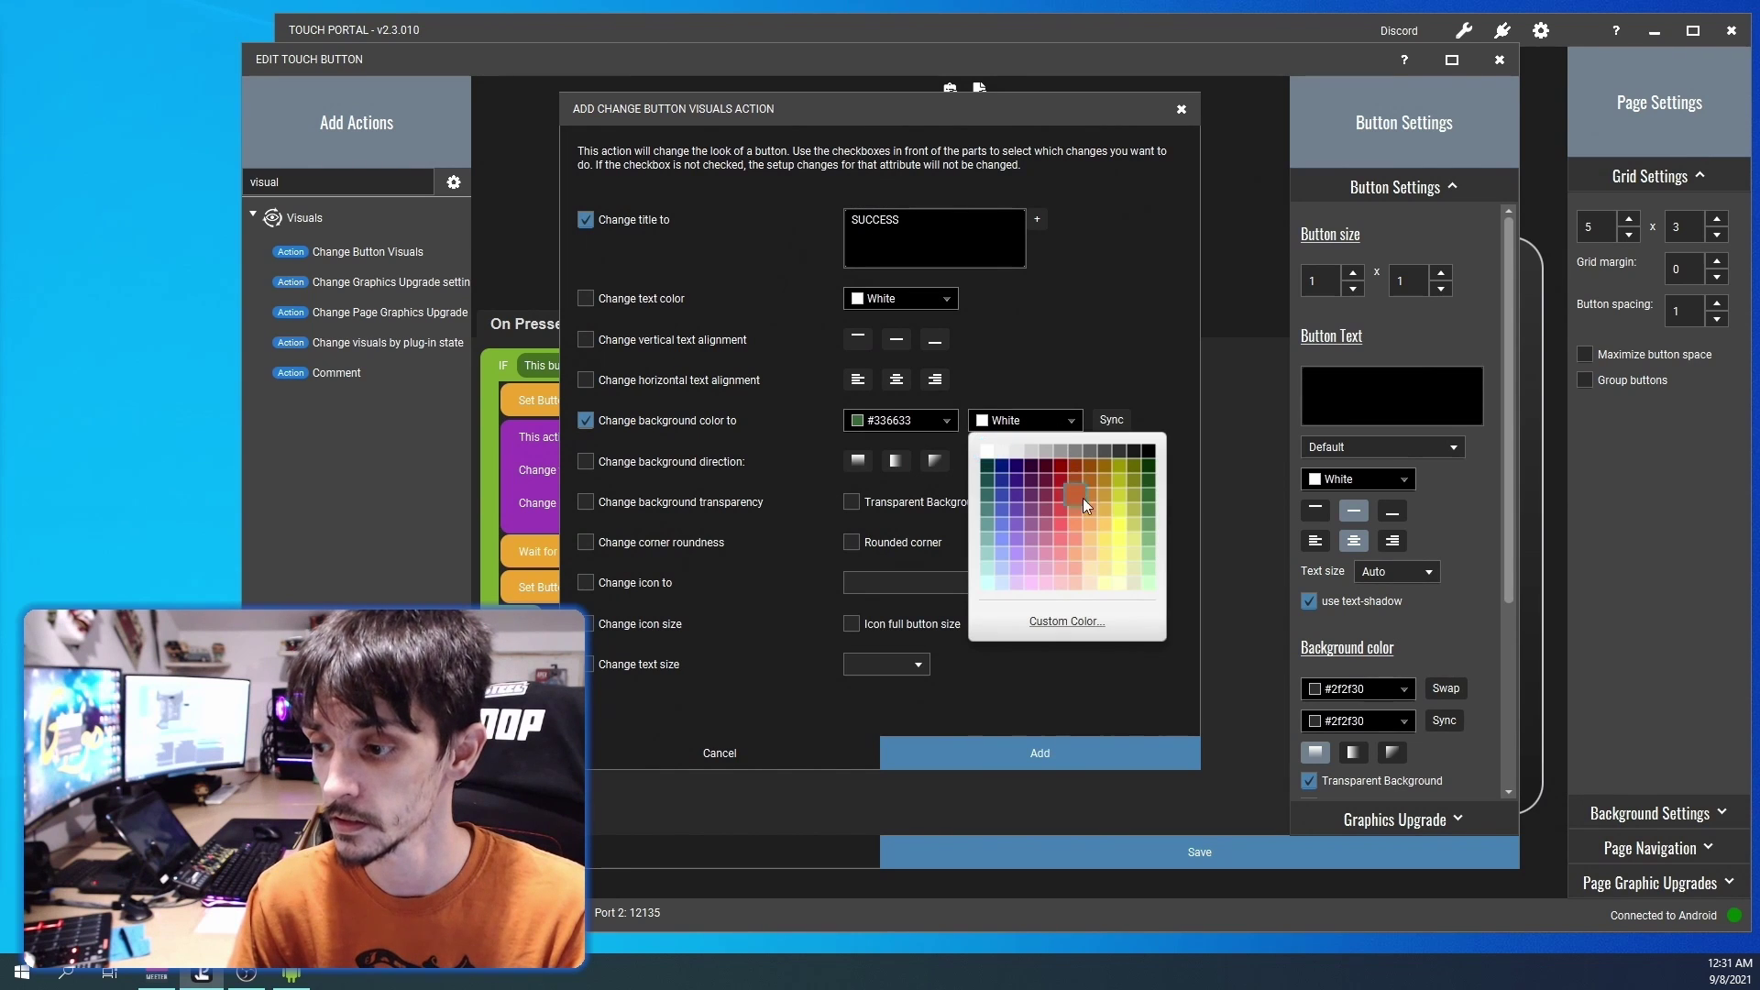
left_click(1152, 522)
left_click(978, 751)
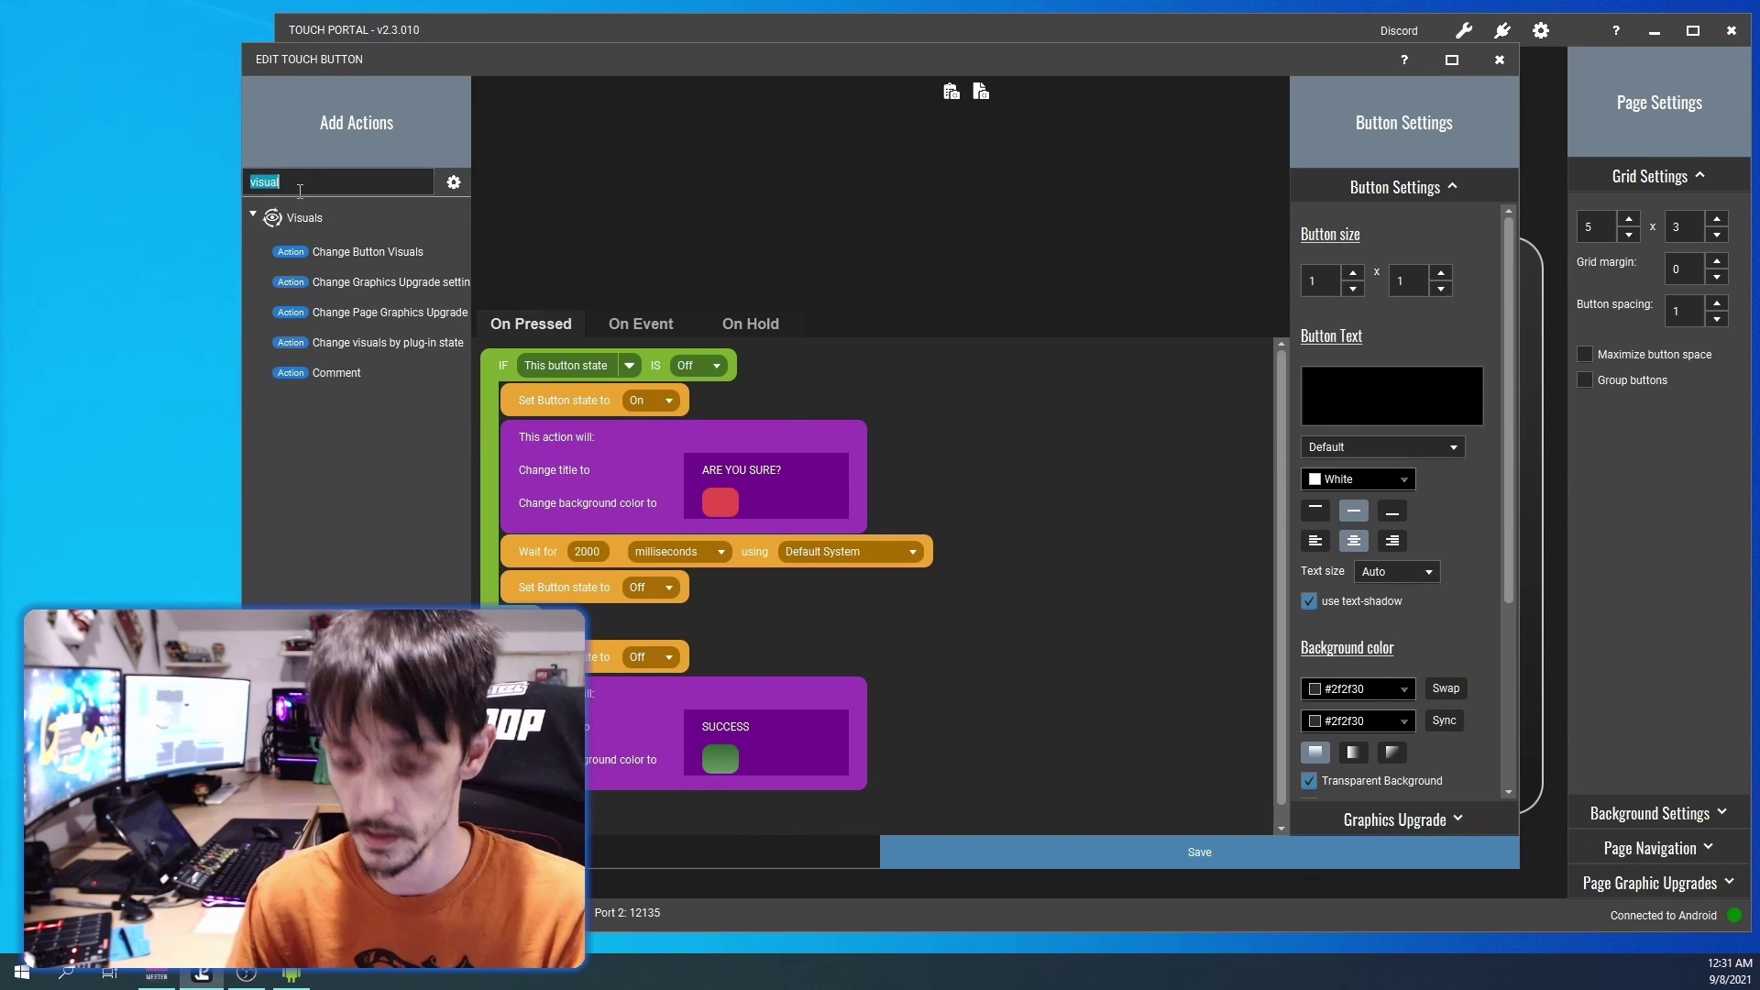
Add a millisecond Wait for Timer after SUCCESS, then duplicate the SUCCESS visuals action below it
type("wait")
double_click(330, 258)
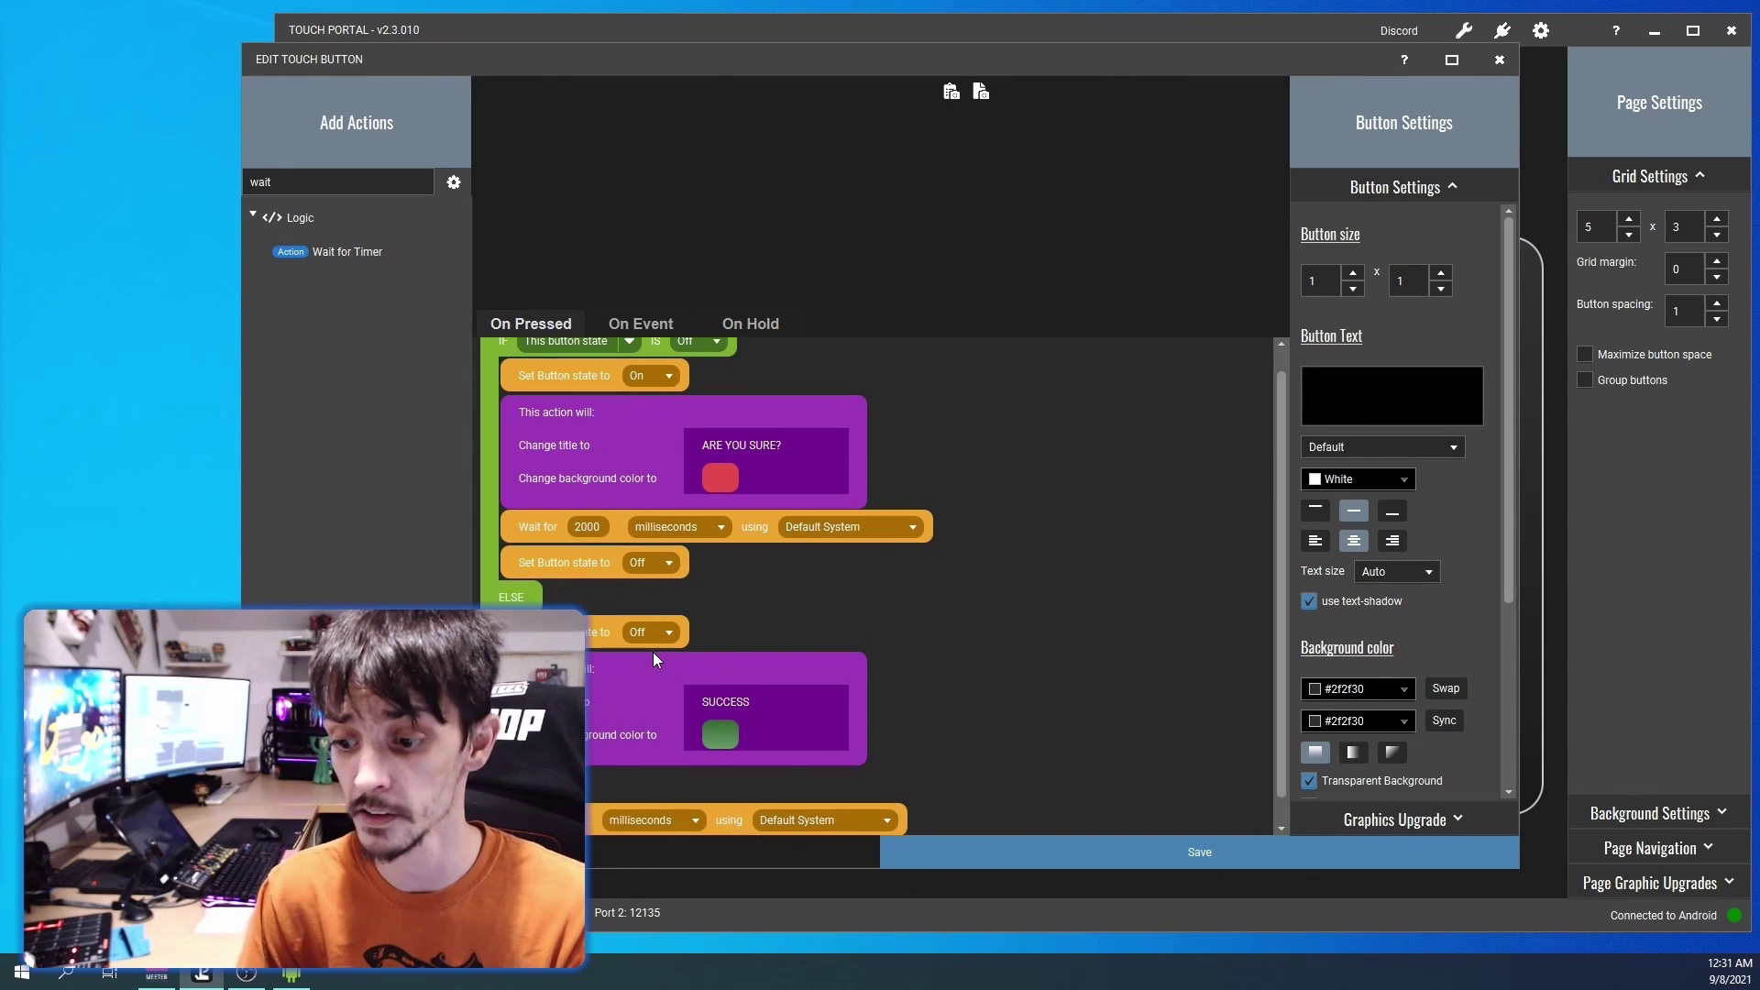
left_click(675, 765)
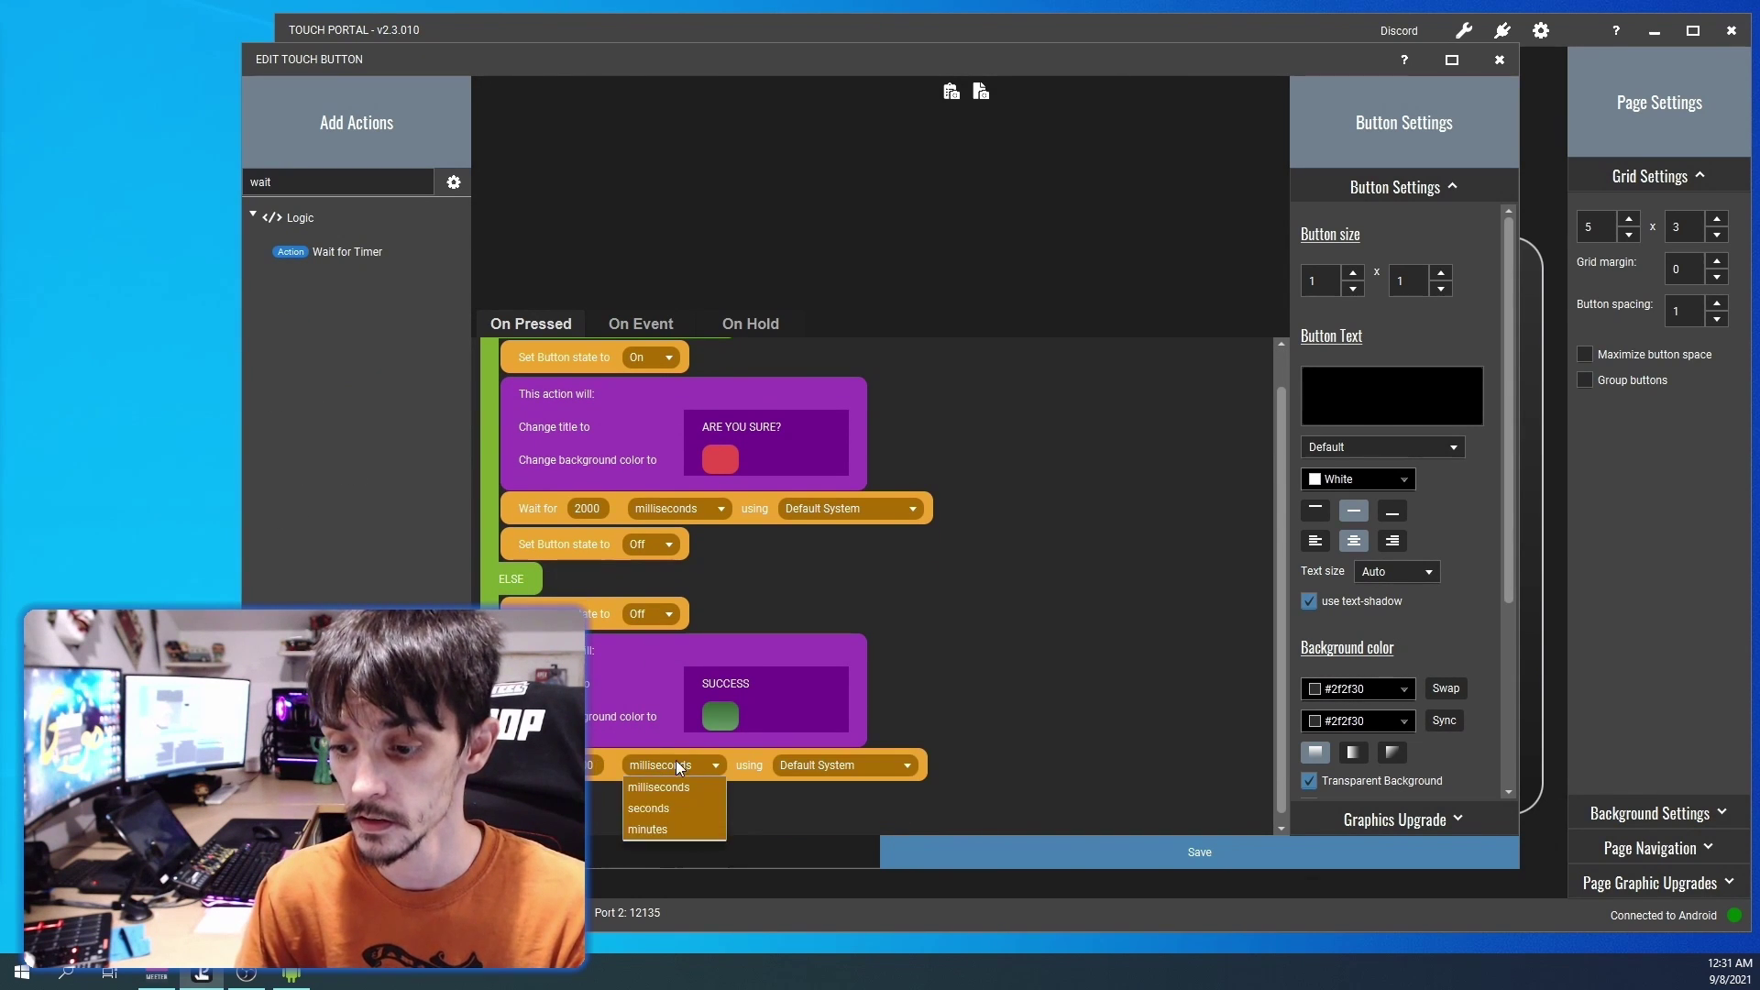
left_click(612, 765)
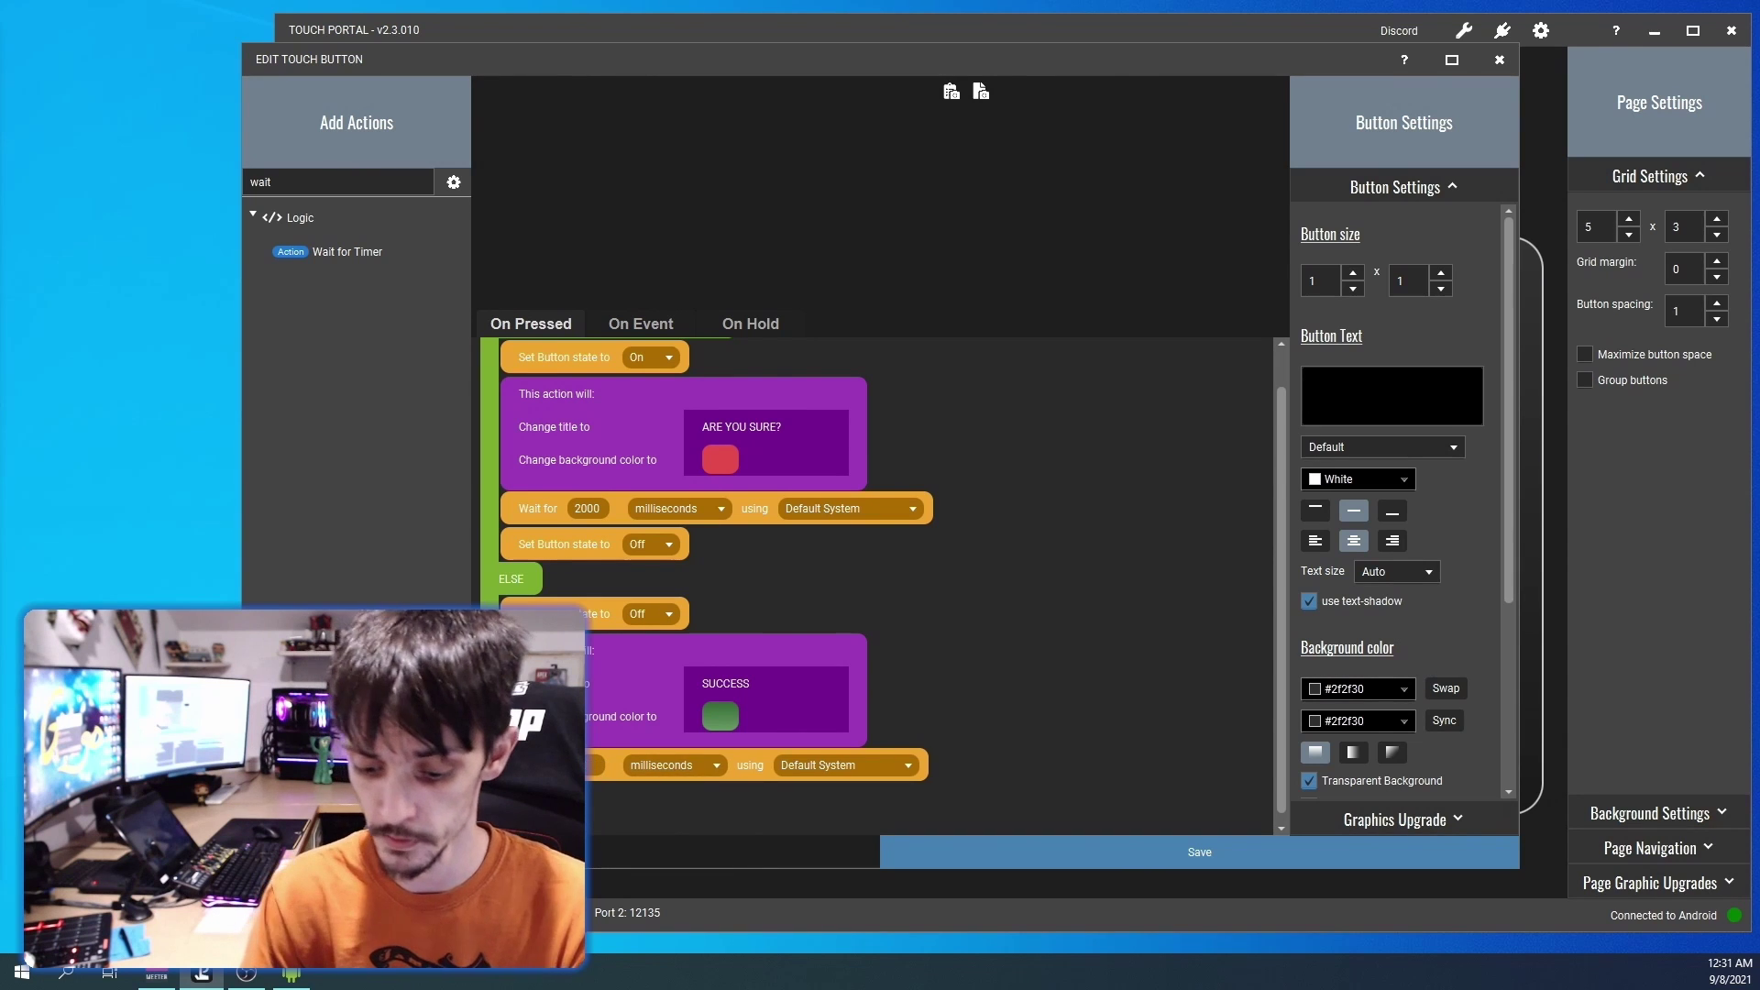
type("000")
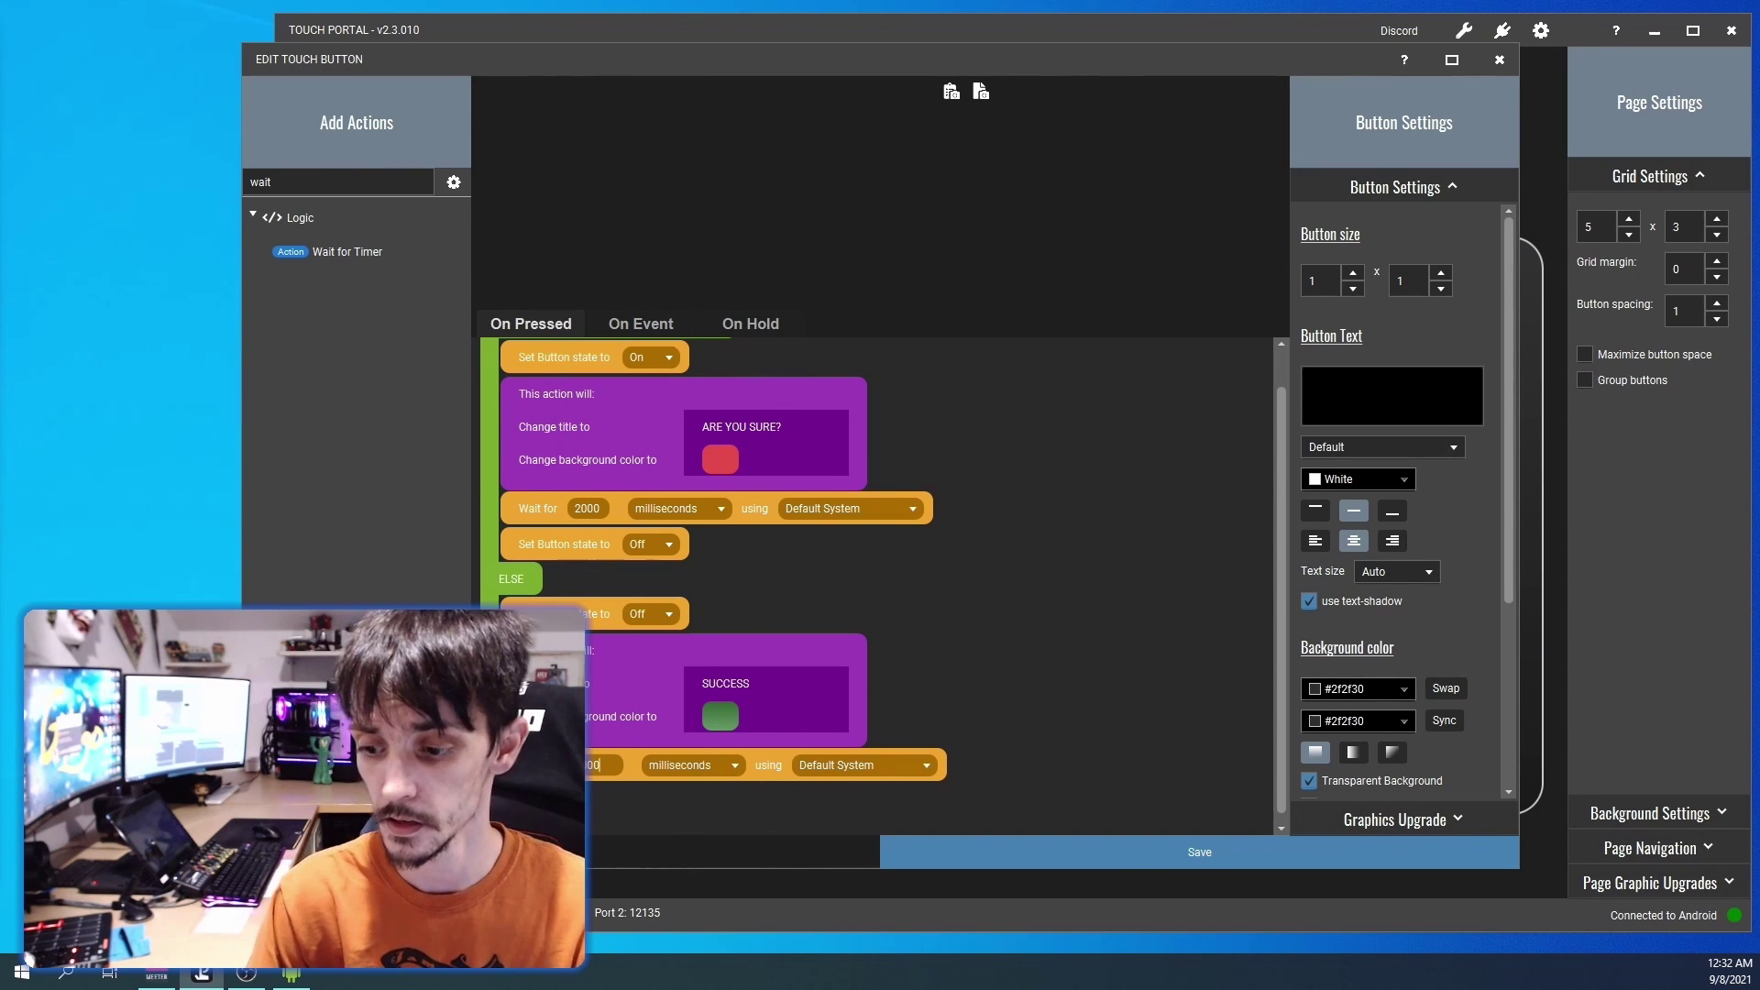
left_click(689, 769)
left_click(662, 808)
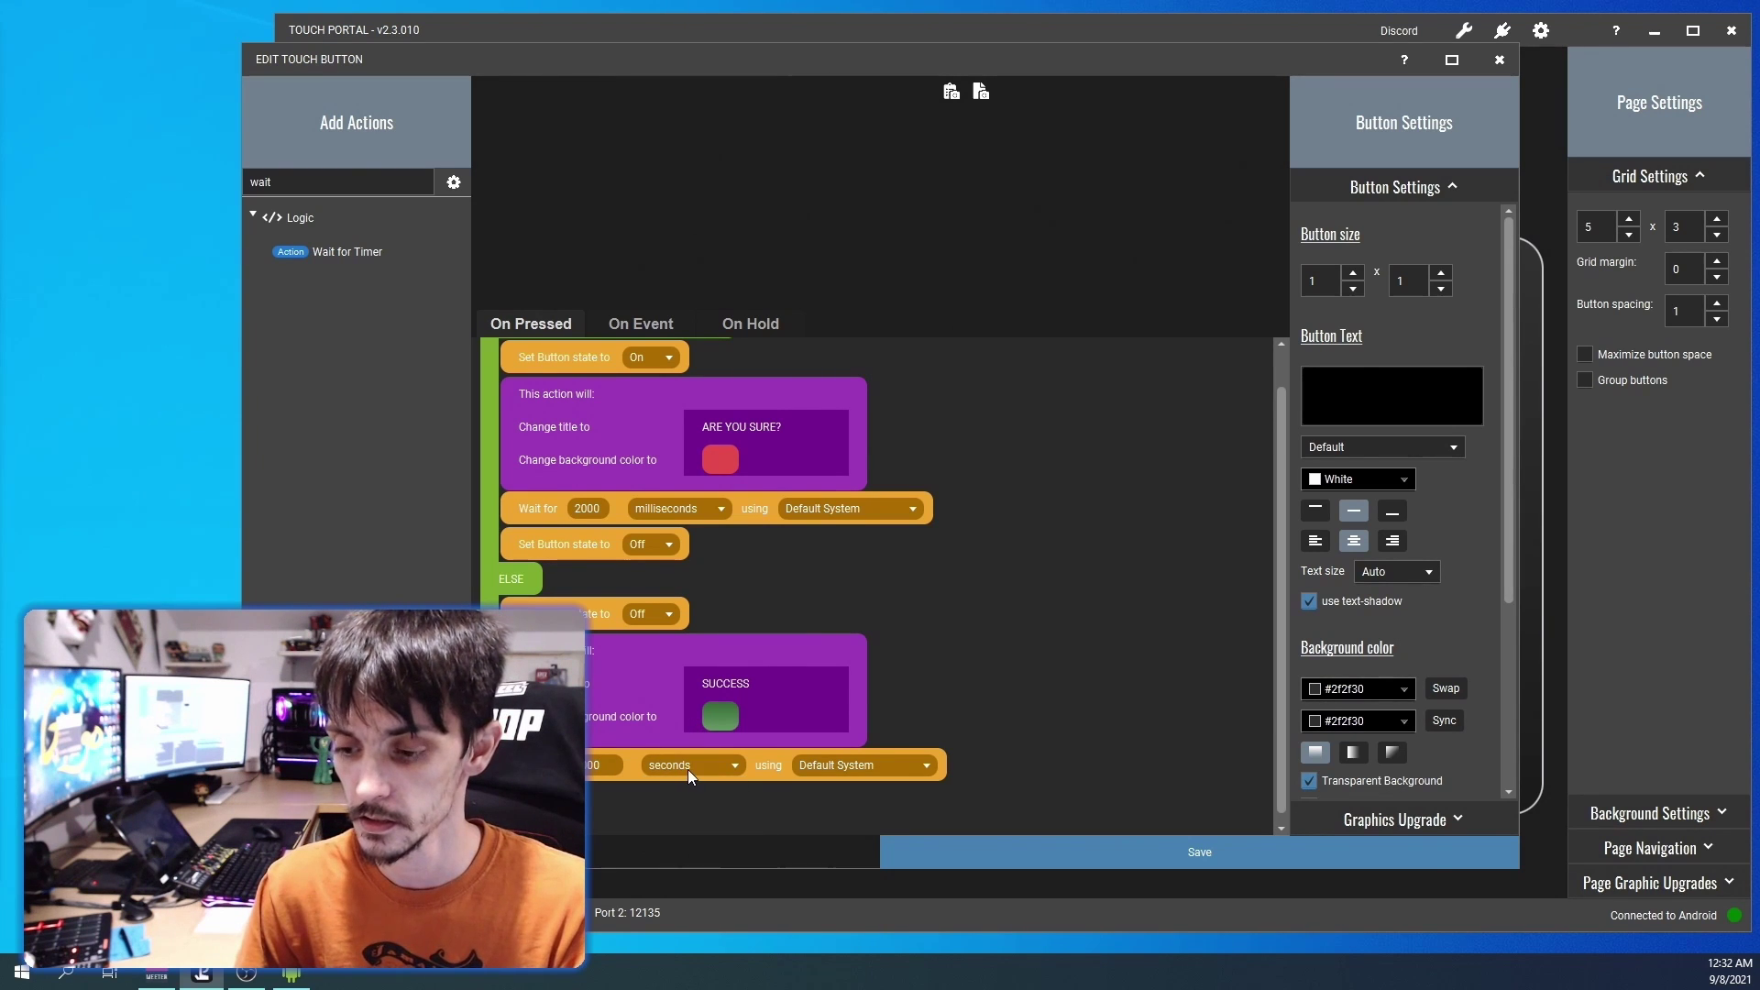
left_click(689, 767)
left_click(674, 787)
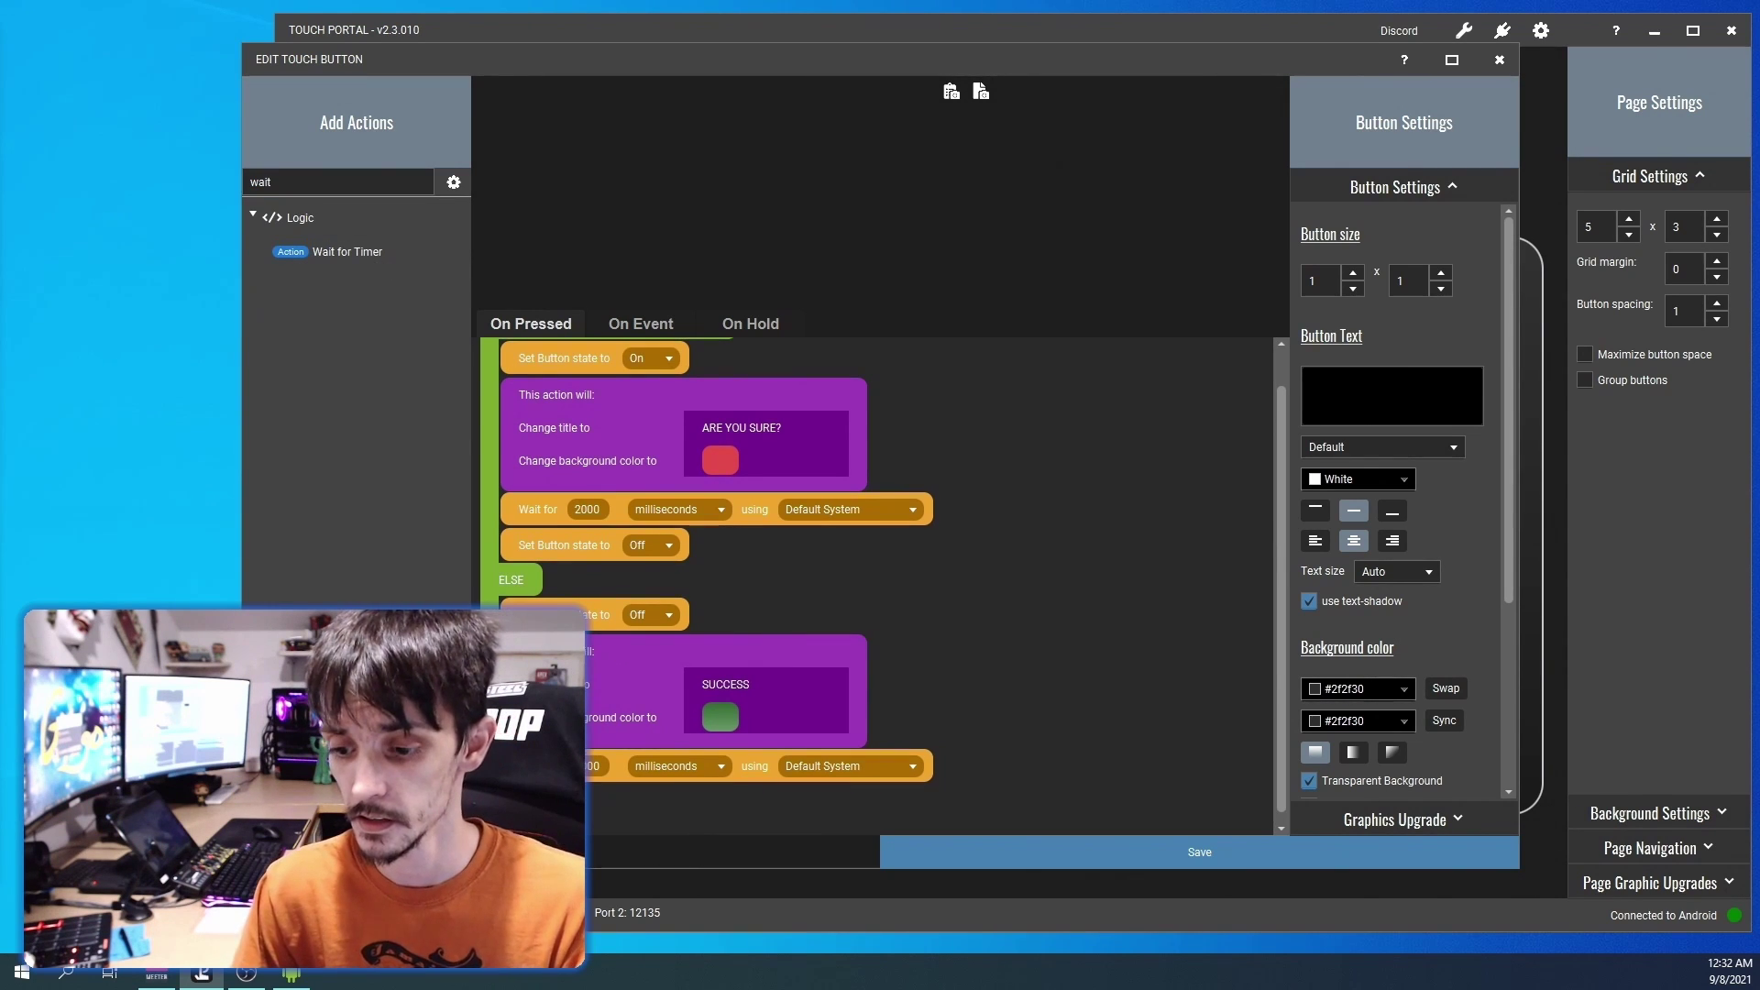
right_click(514, 796)
left_click(550, 873)
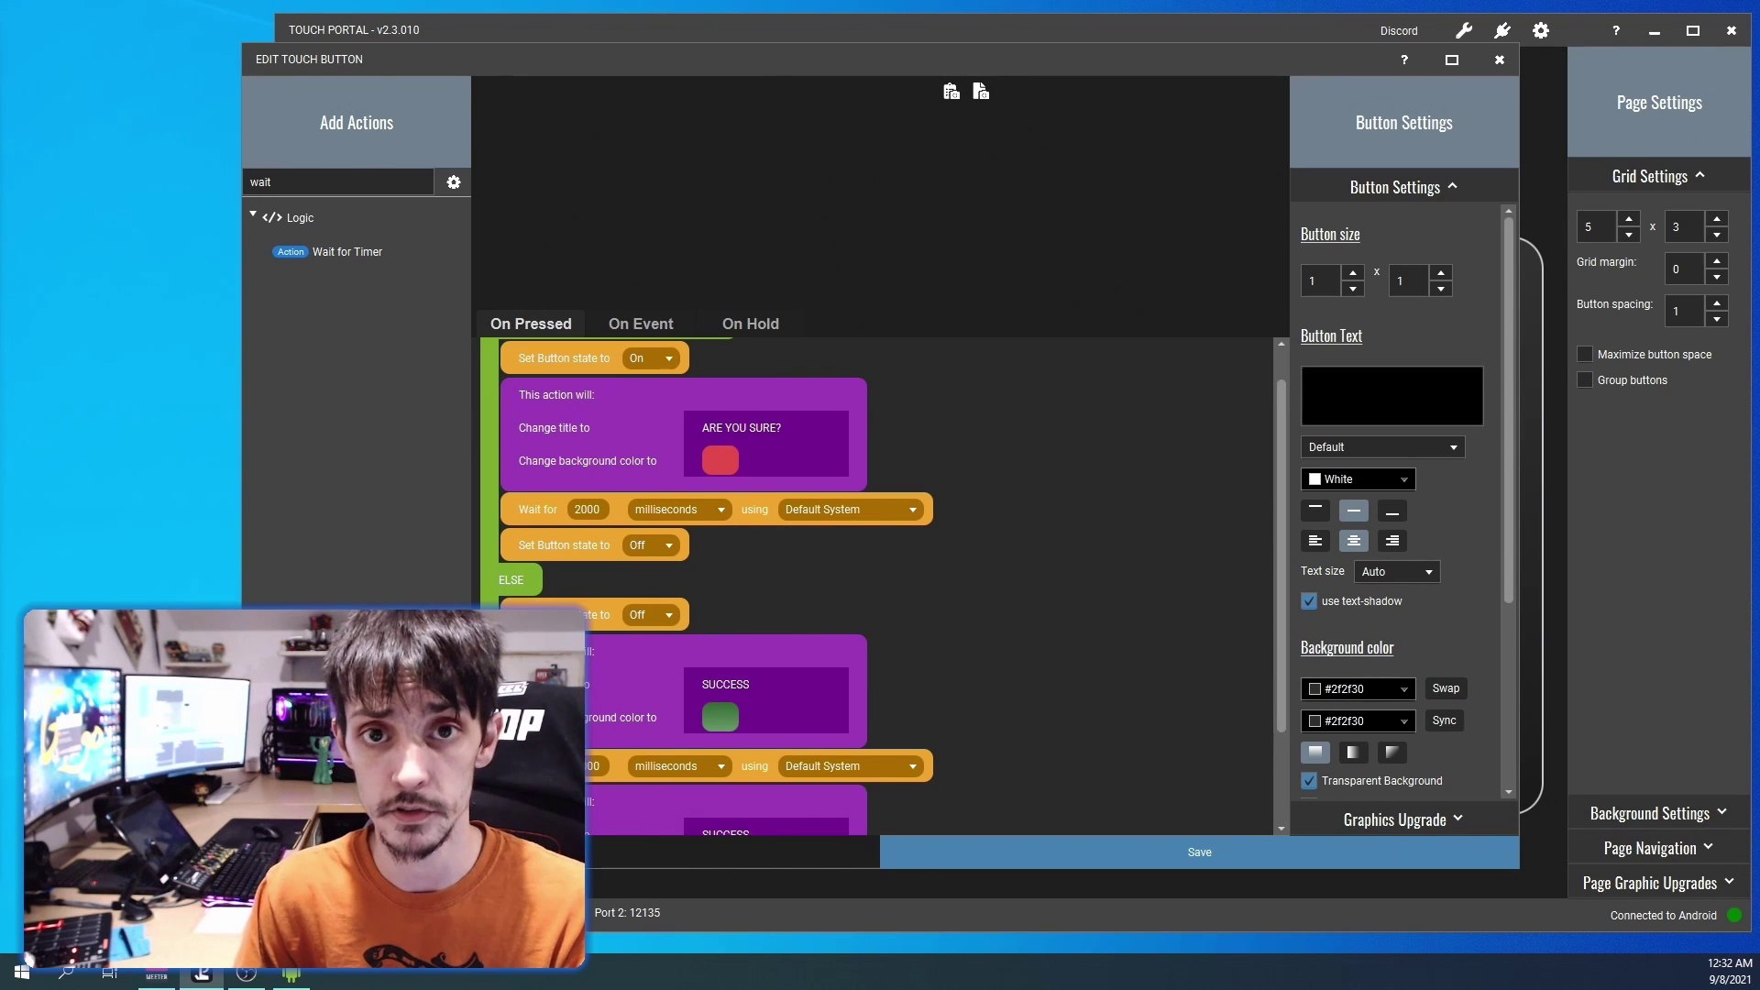
Change the copied action to title 'EXAMPLE BUTTON' with a blue #334db3 to #4d66cc background
scroll(615, 777, "down", 2)
left_click(624, 723)
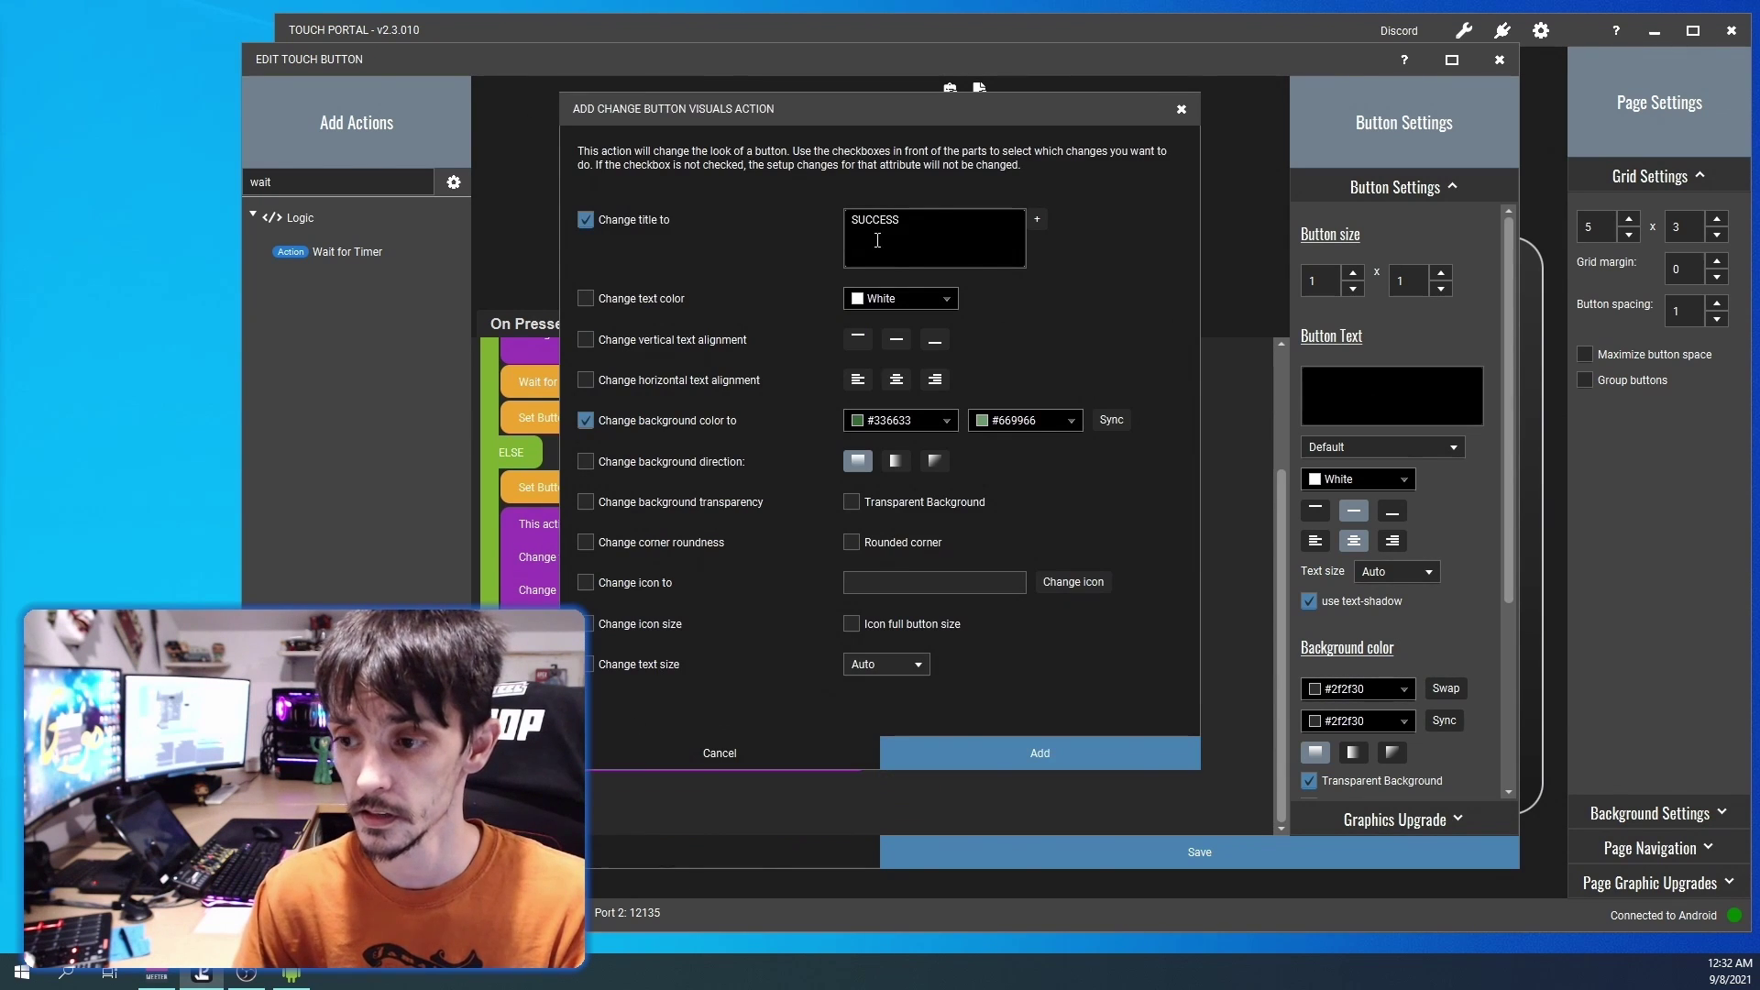
double_click(937, 219)
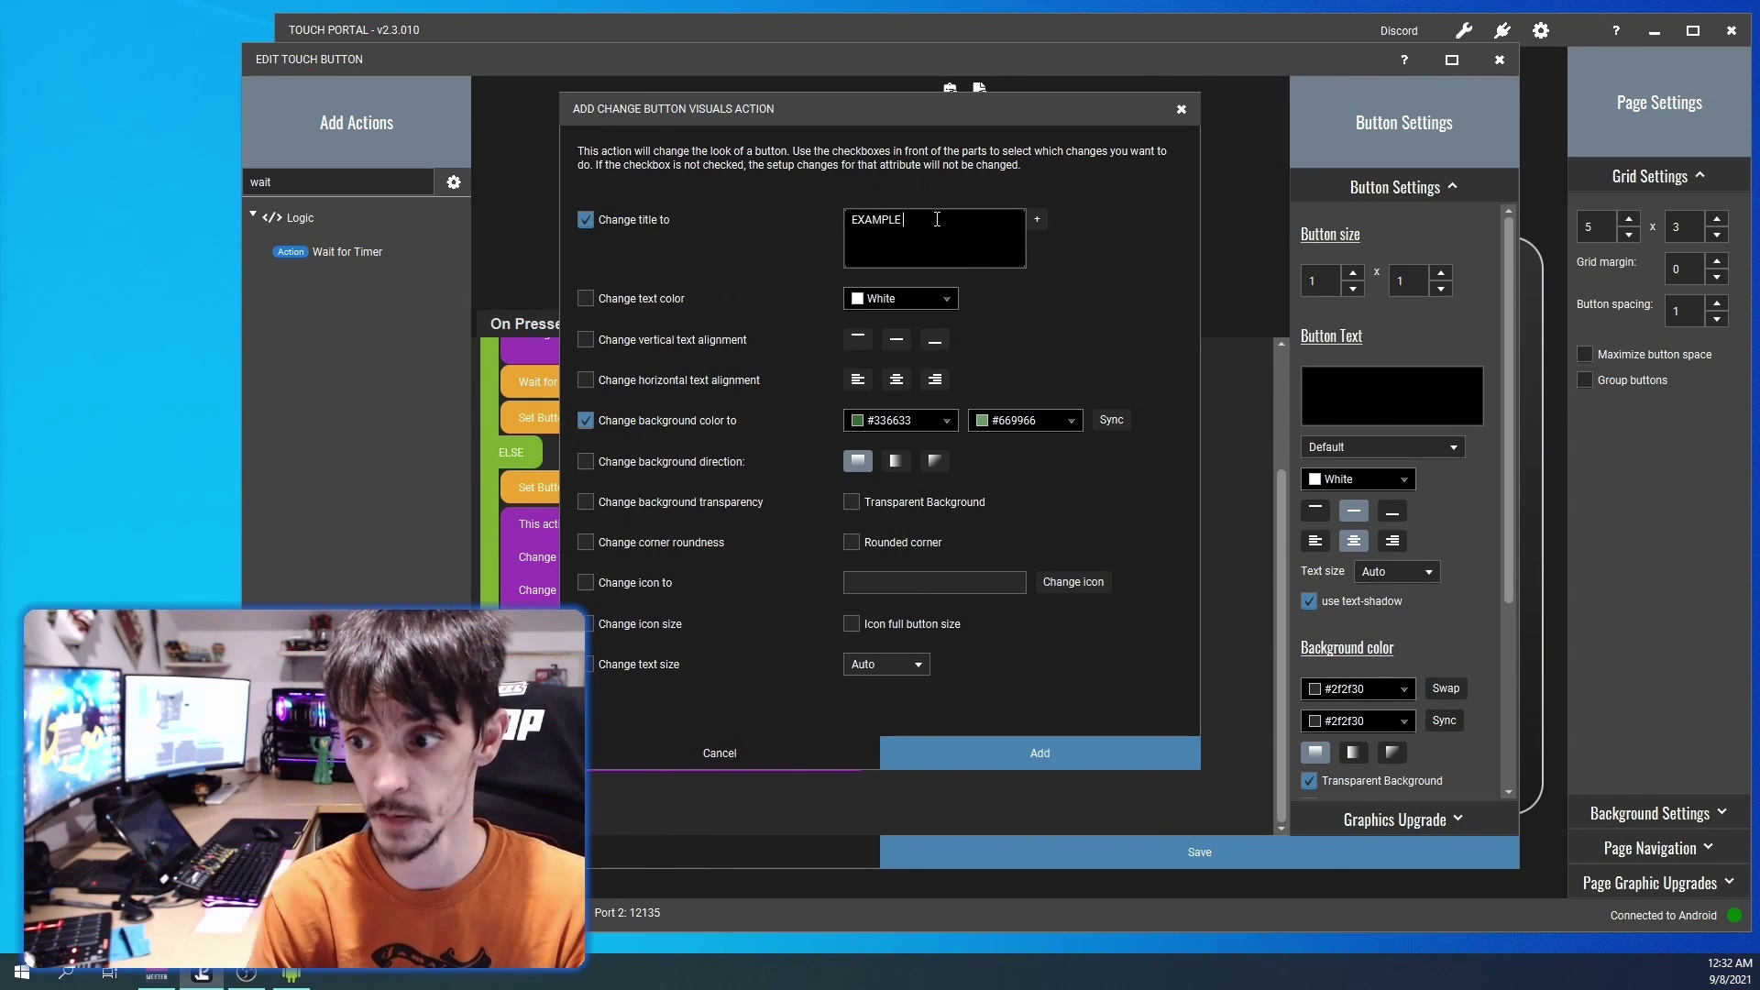
type("EXAMPLE BUTTON")
key("ctrl+a")
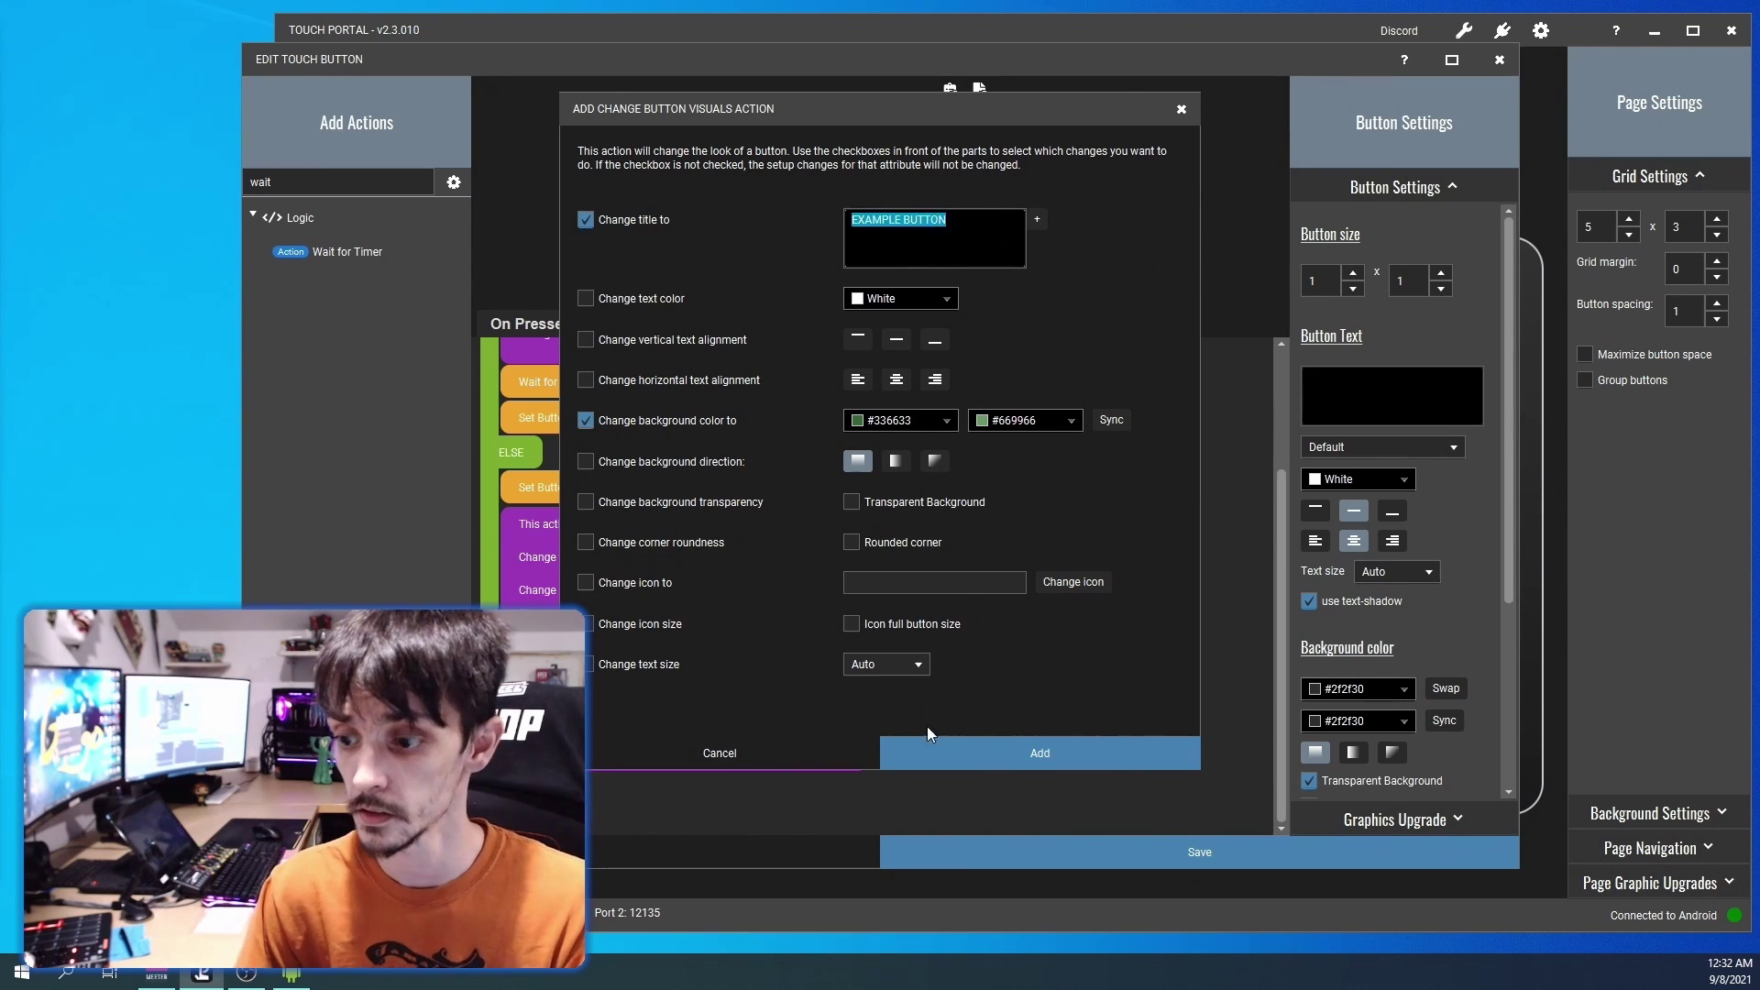
left_click(921, 420)
left_click(873, 497)
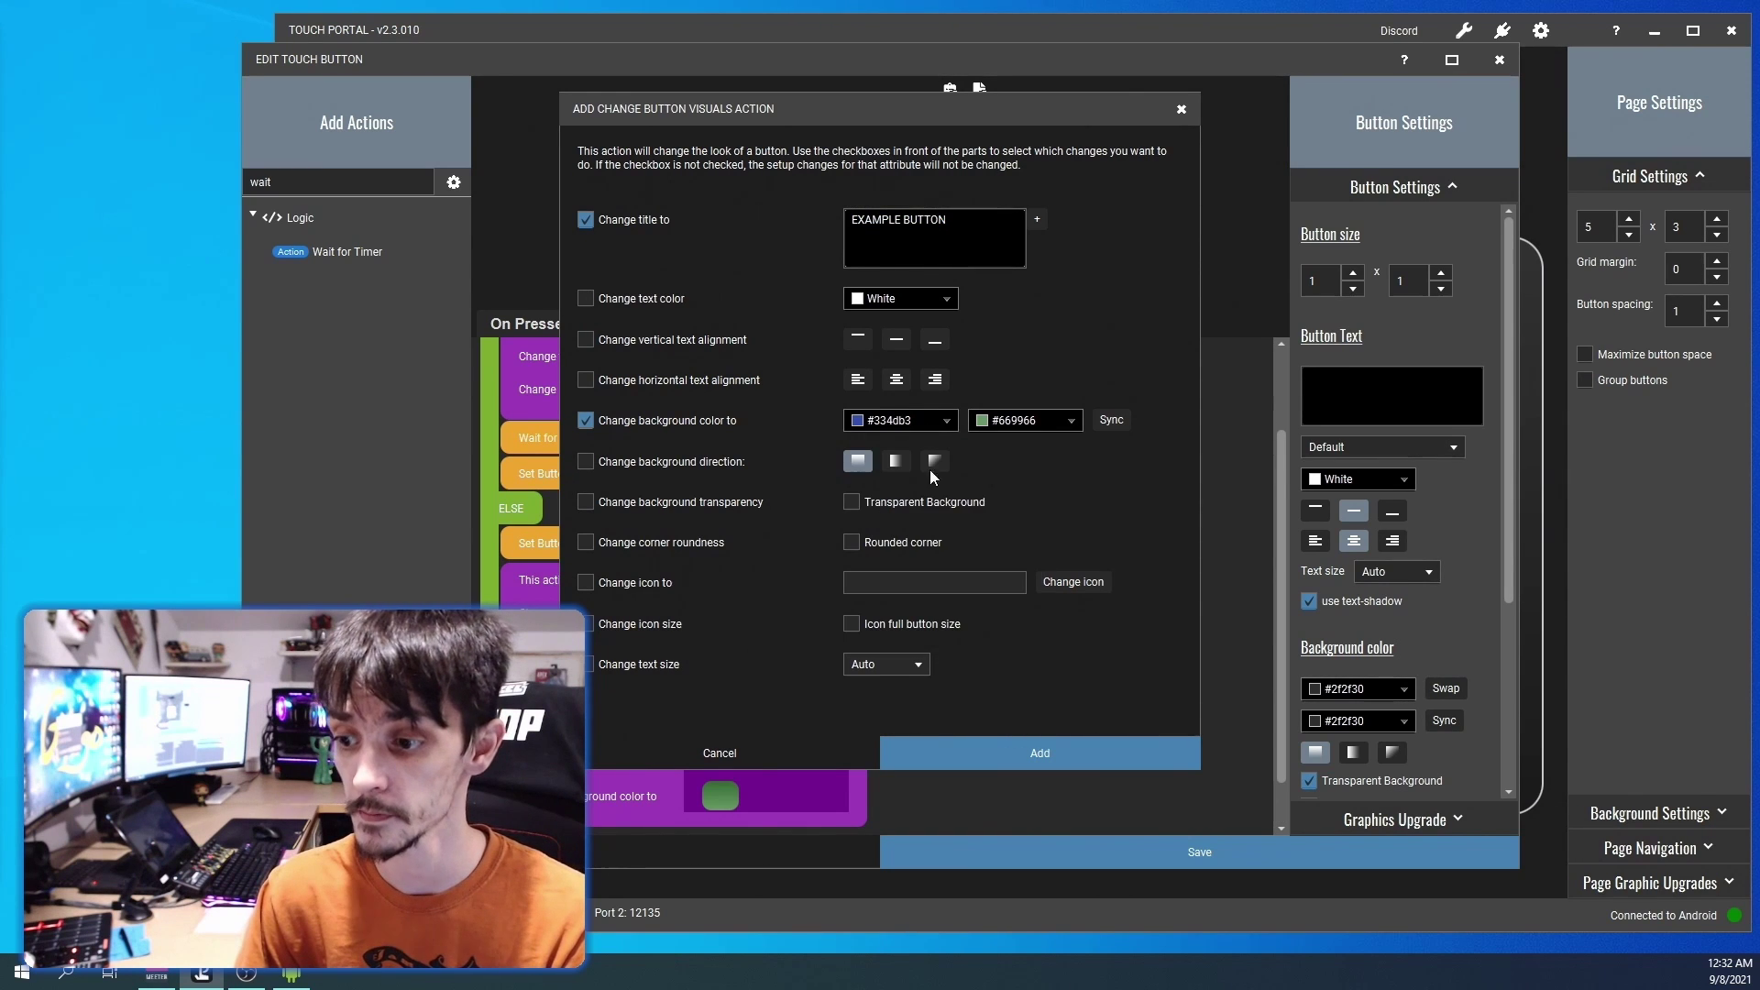
left_click(1059, 420)
left_click(1002, 515)
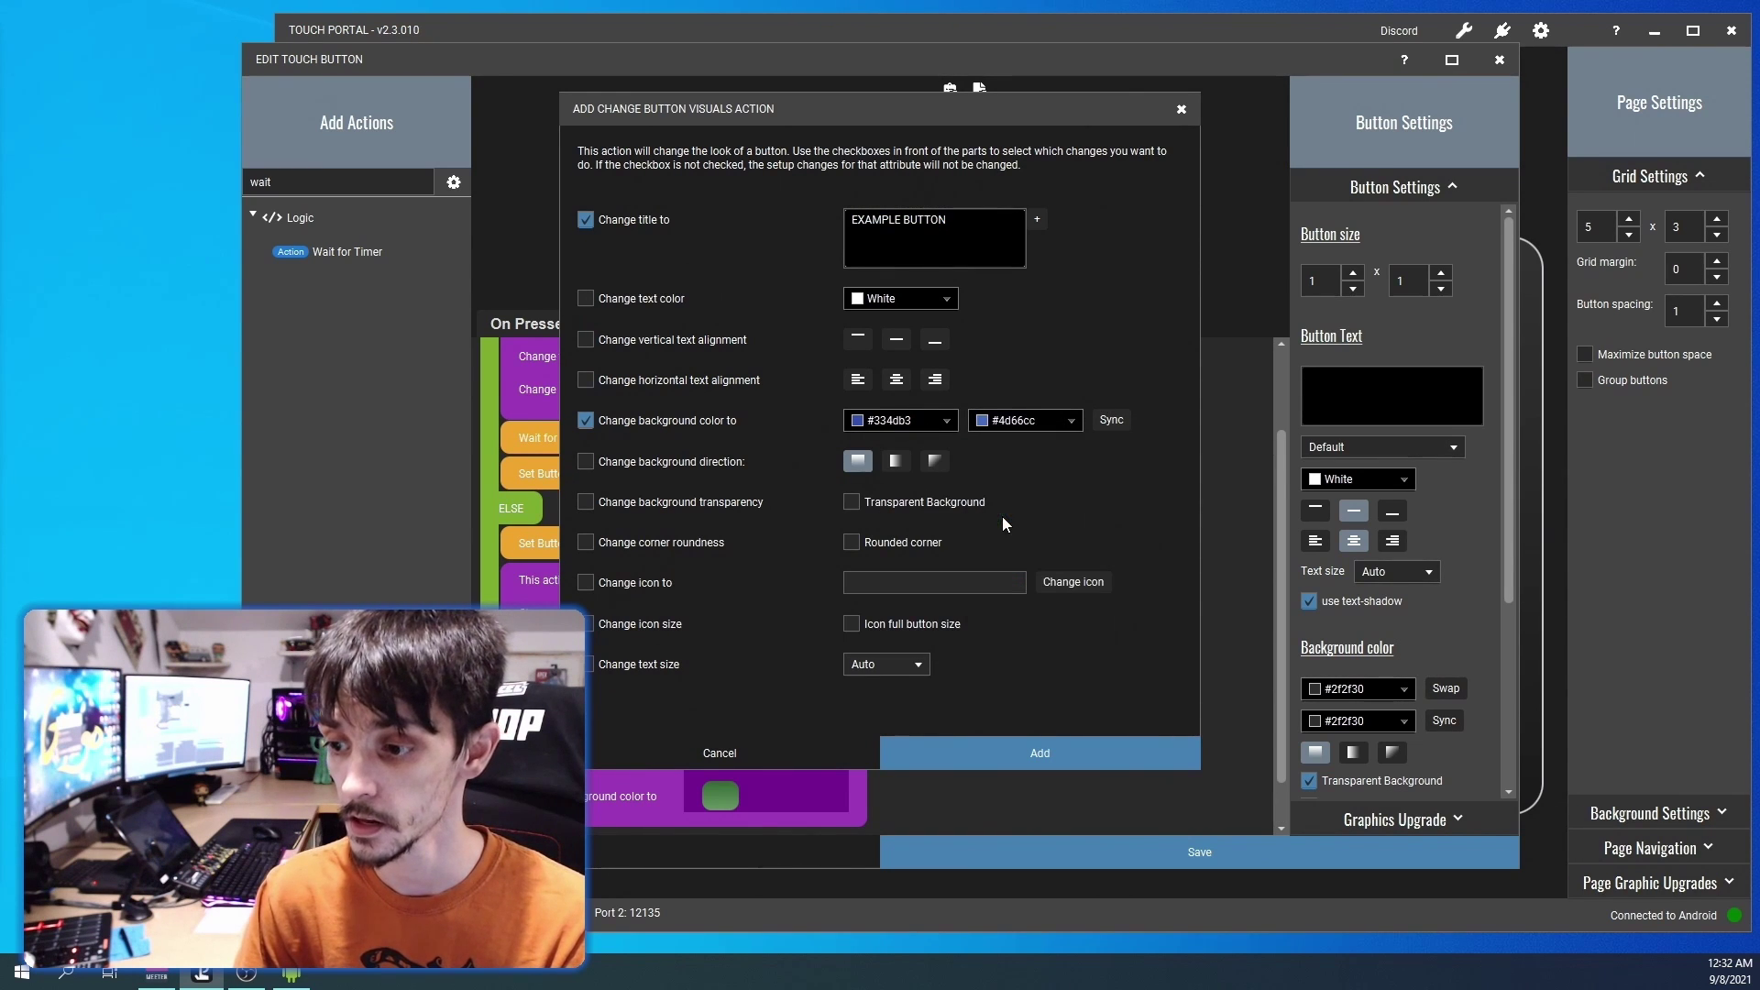
left_click(1000, 745)
scroll(860, 486, "up", 1)
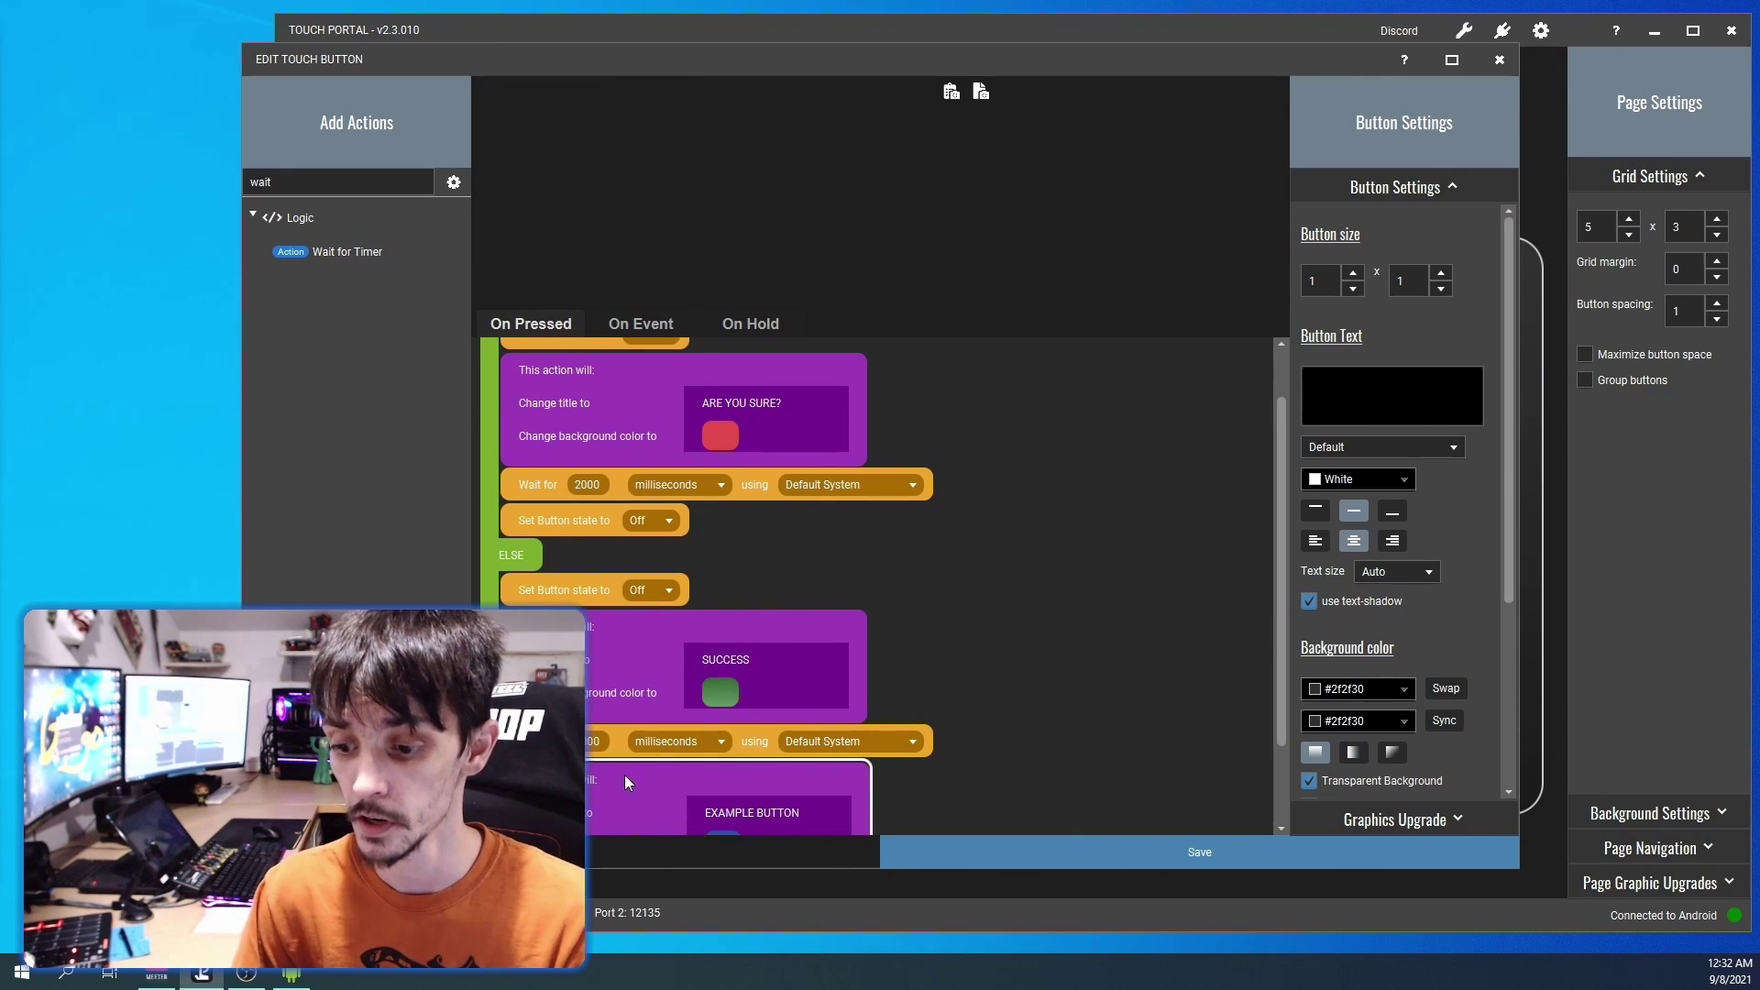
Paste the blue EXAMPLE BUTTON visuals action just before ELSE, then review the whole flow
right_click(526, 558)
left_click(616, 631)
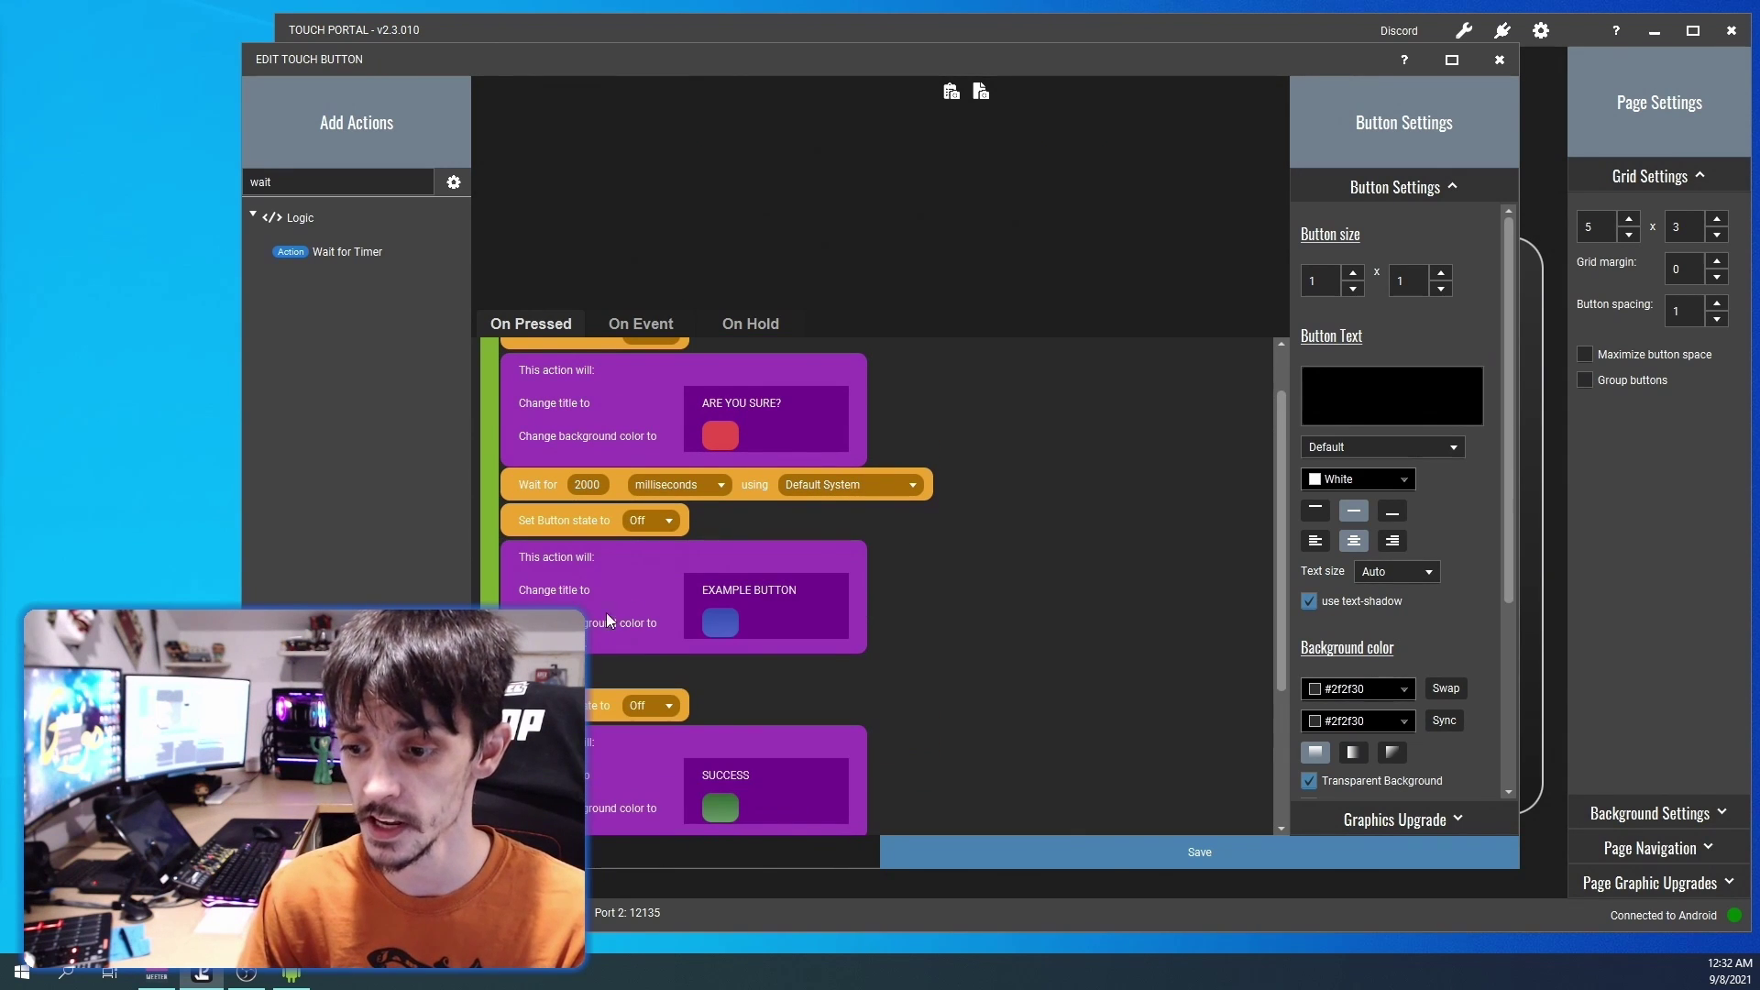
scroll(596, 582, "up", 2)
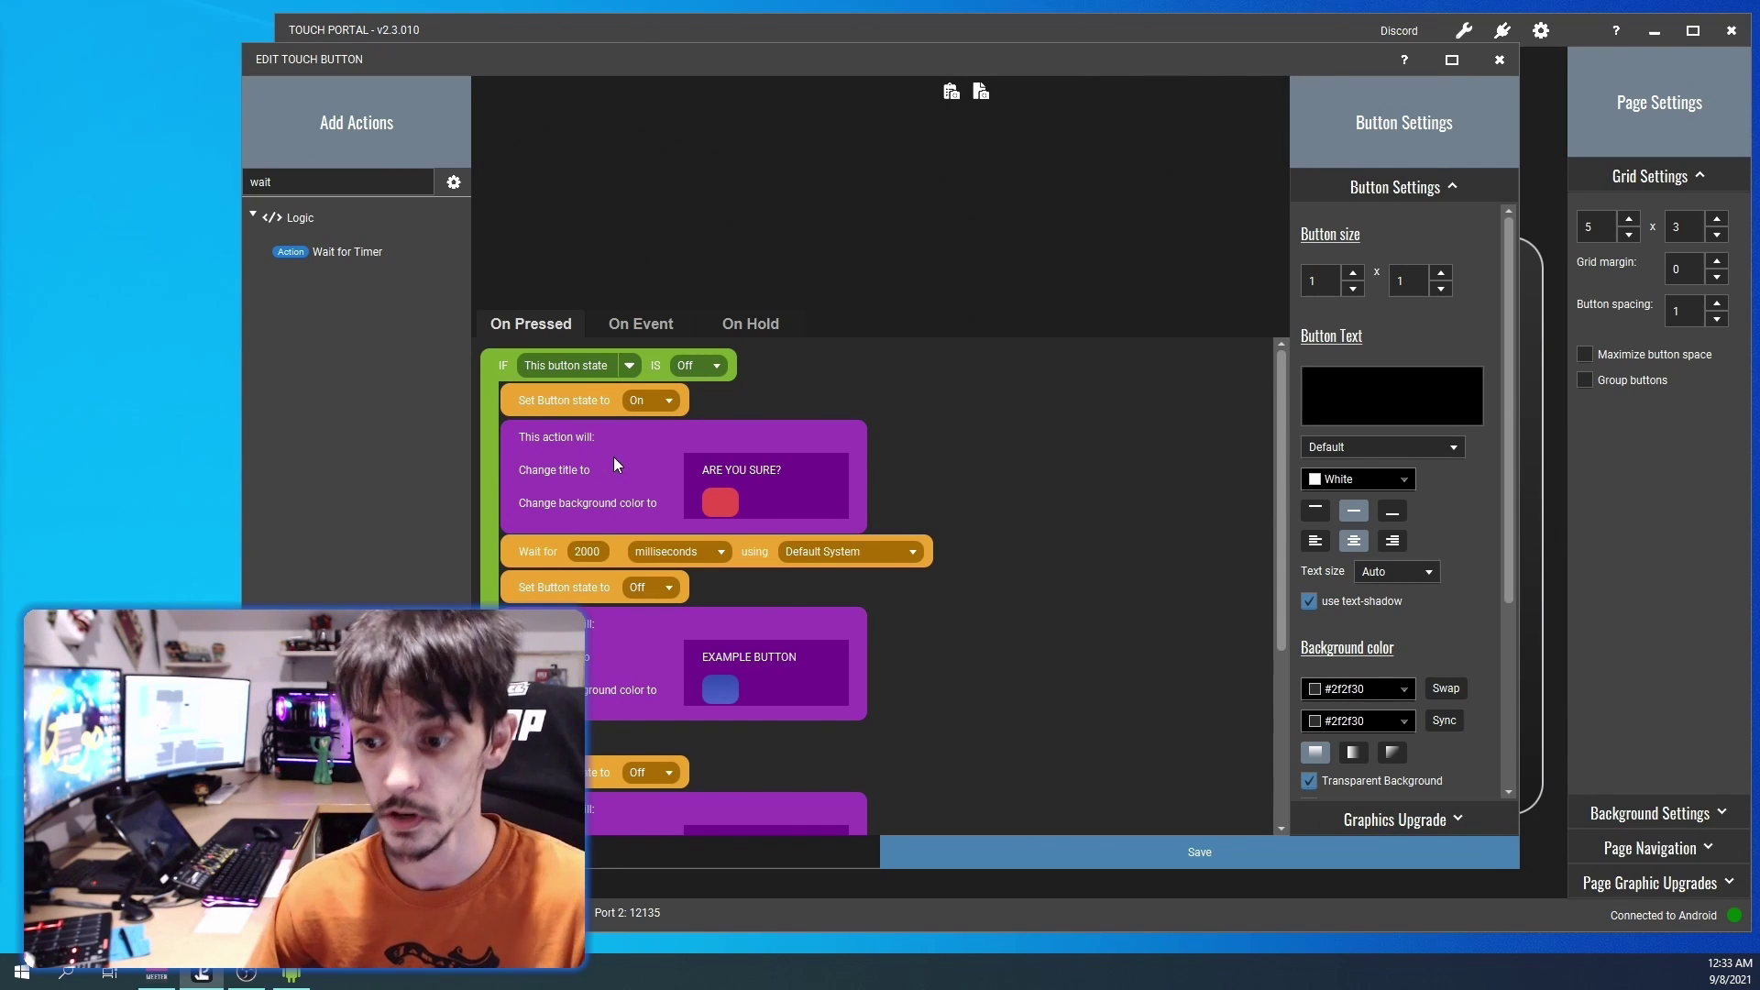
scroll(612, 457, "down", 3)
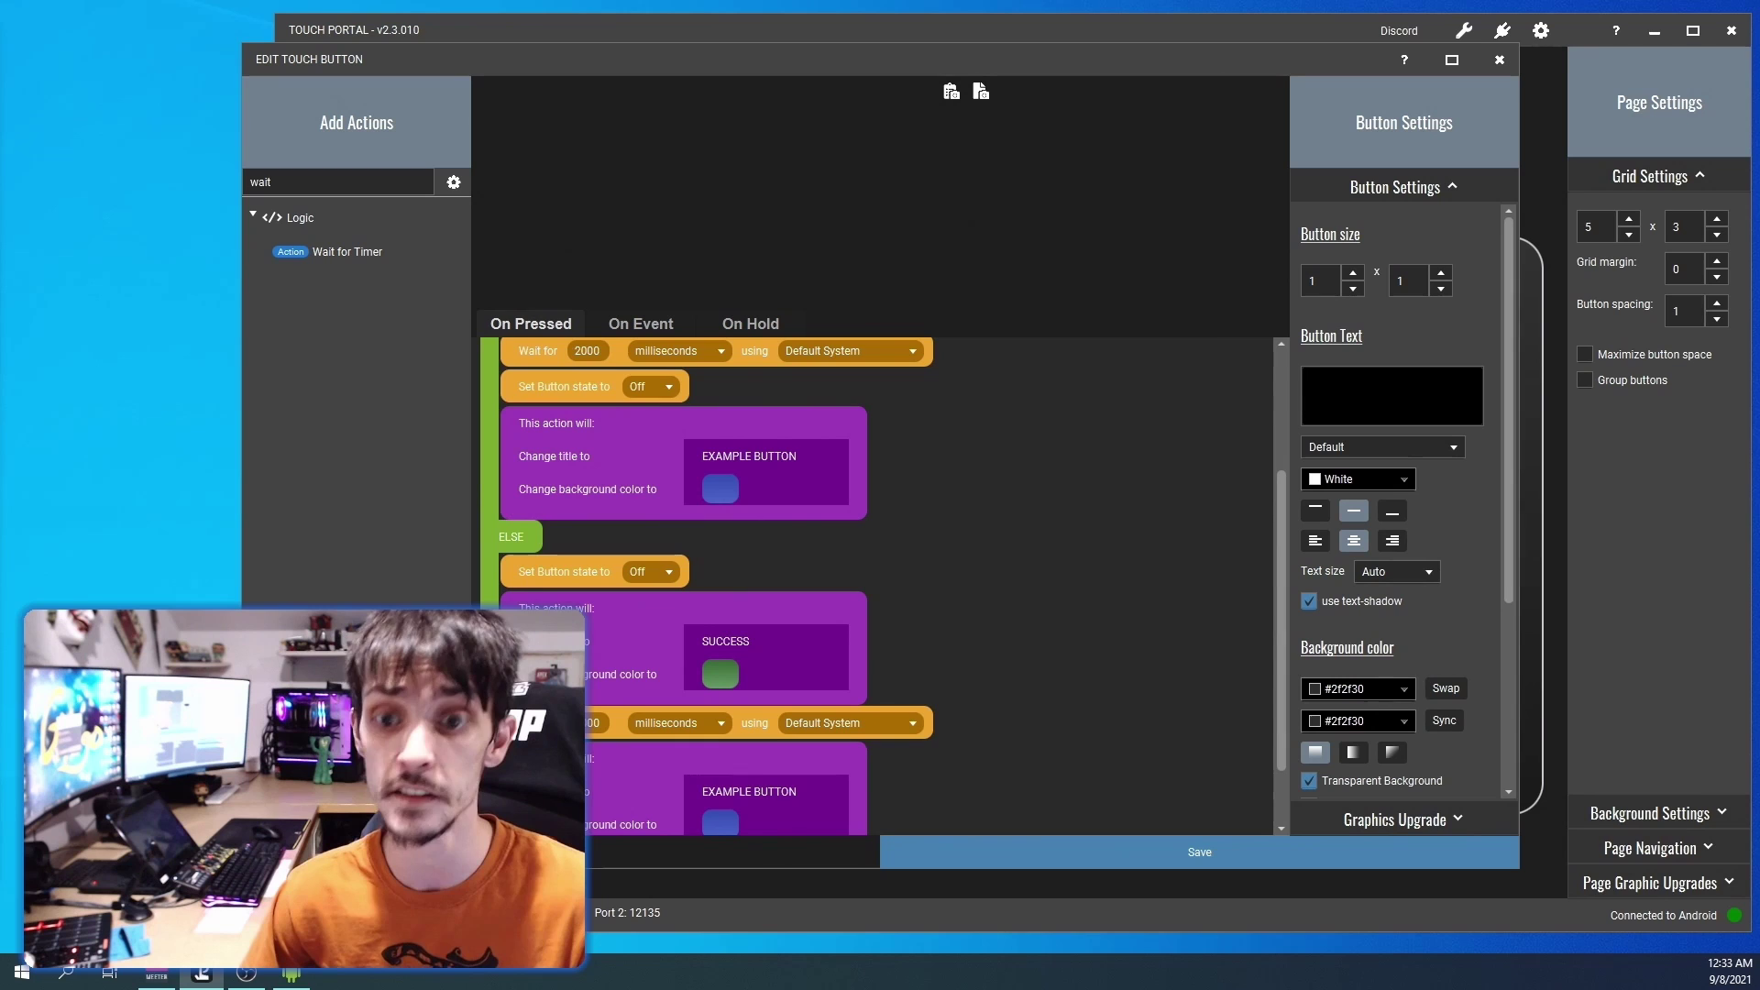
scroll(552, 597, "down", 1)
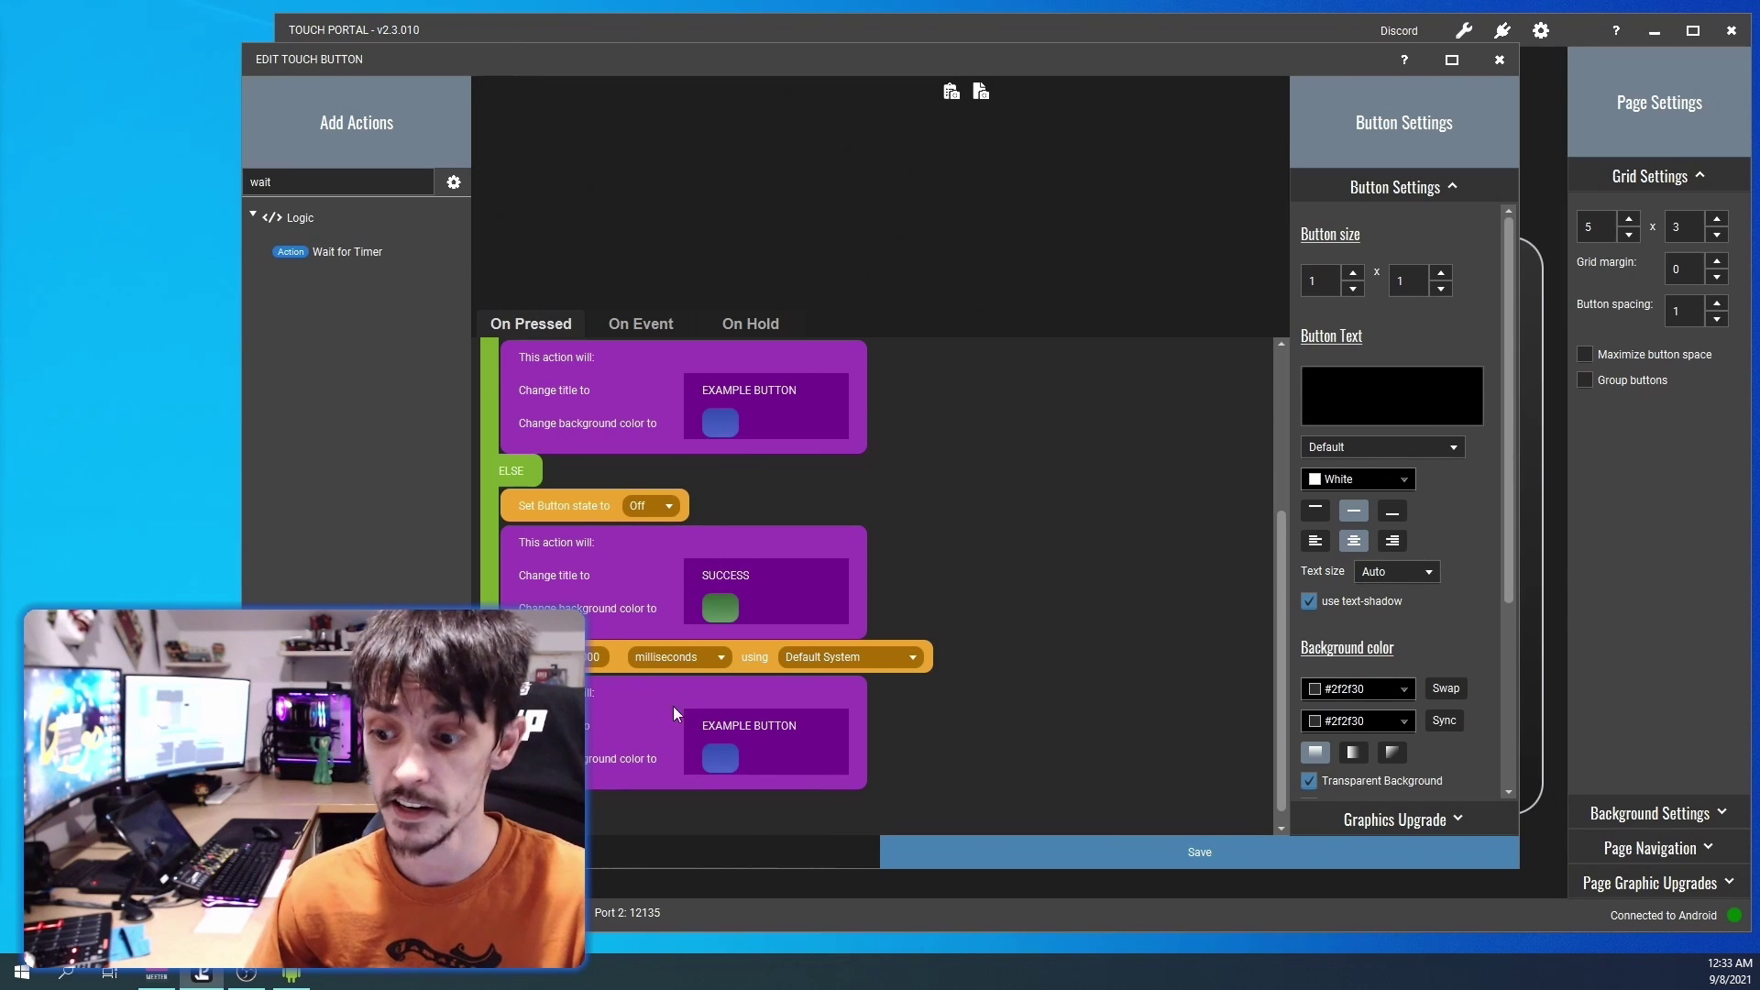
Add an OBS Source Visibility action after SUCCESS toggling [COLOR] GRAY in 1) Main_Scene
double_click(321, 176)
type("source")
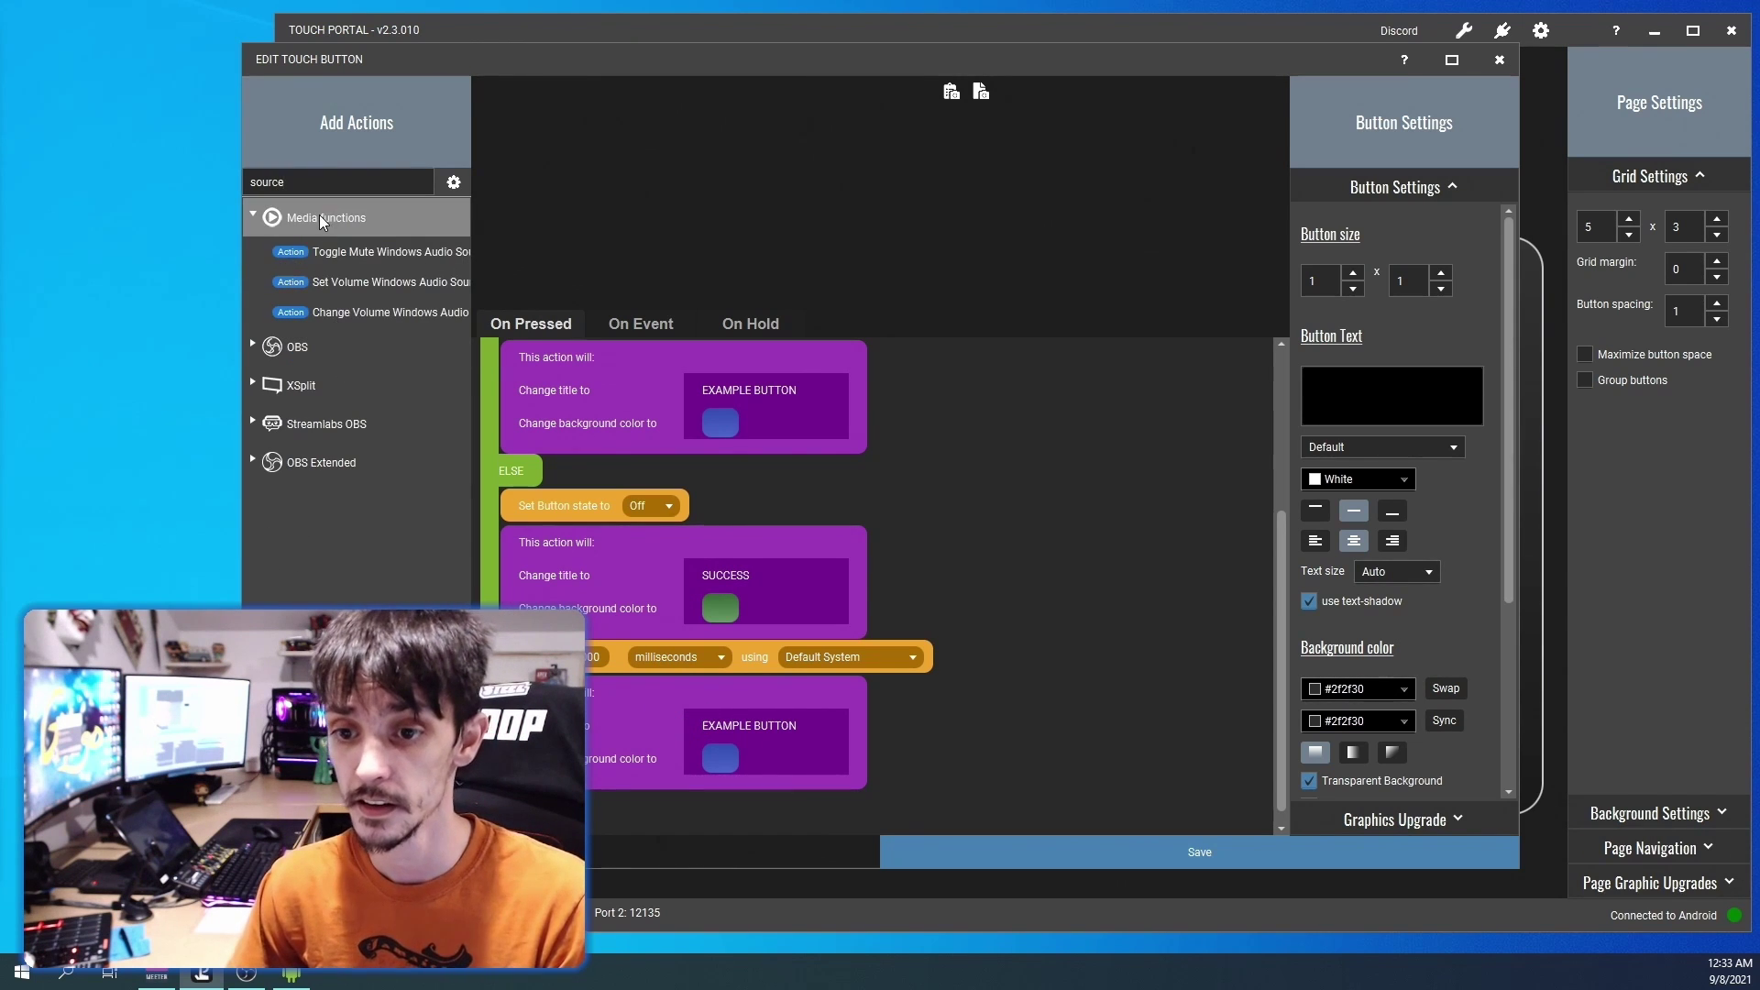
left_click(251, 347)
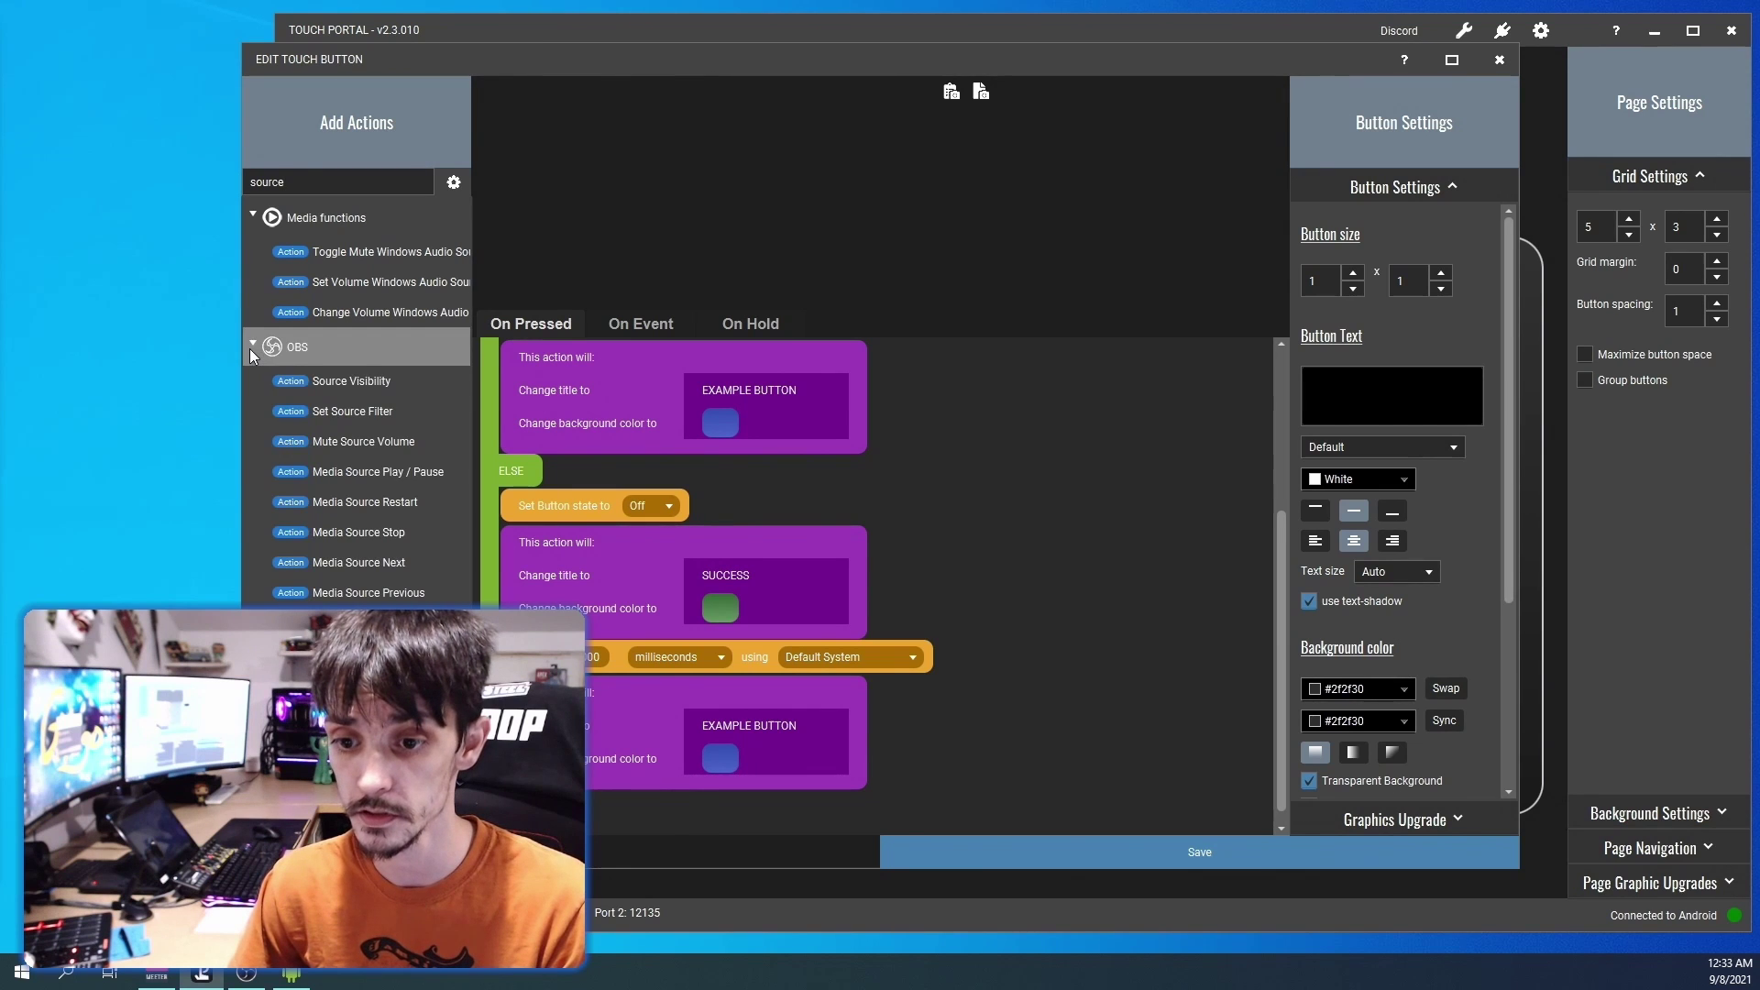
left_click_drag(314, 376, 626, 614)
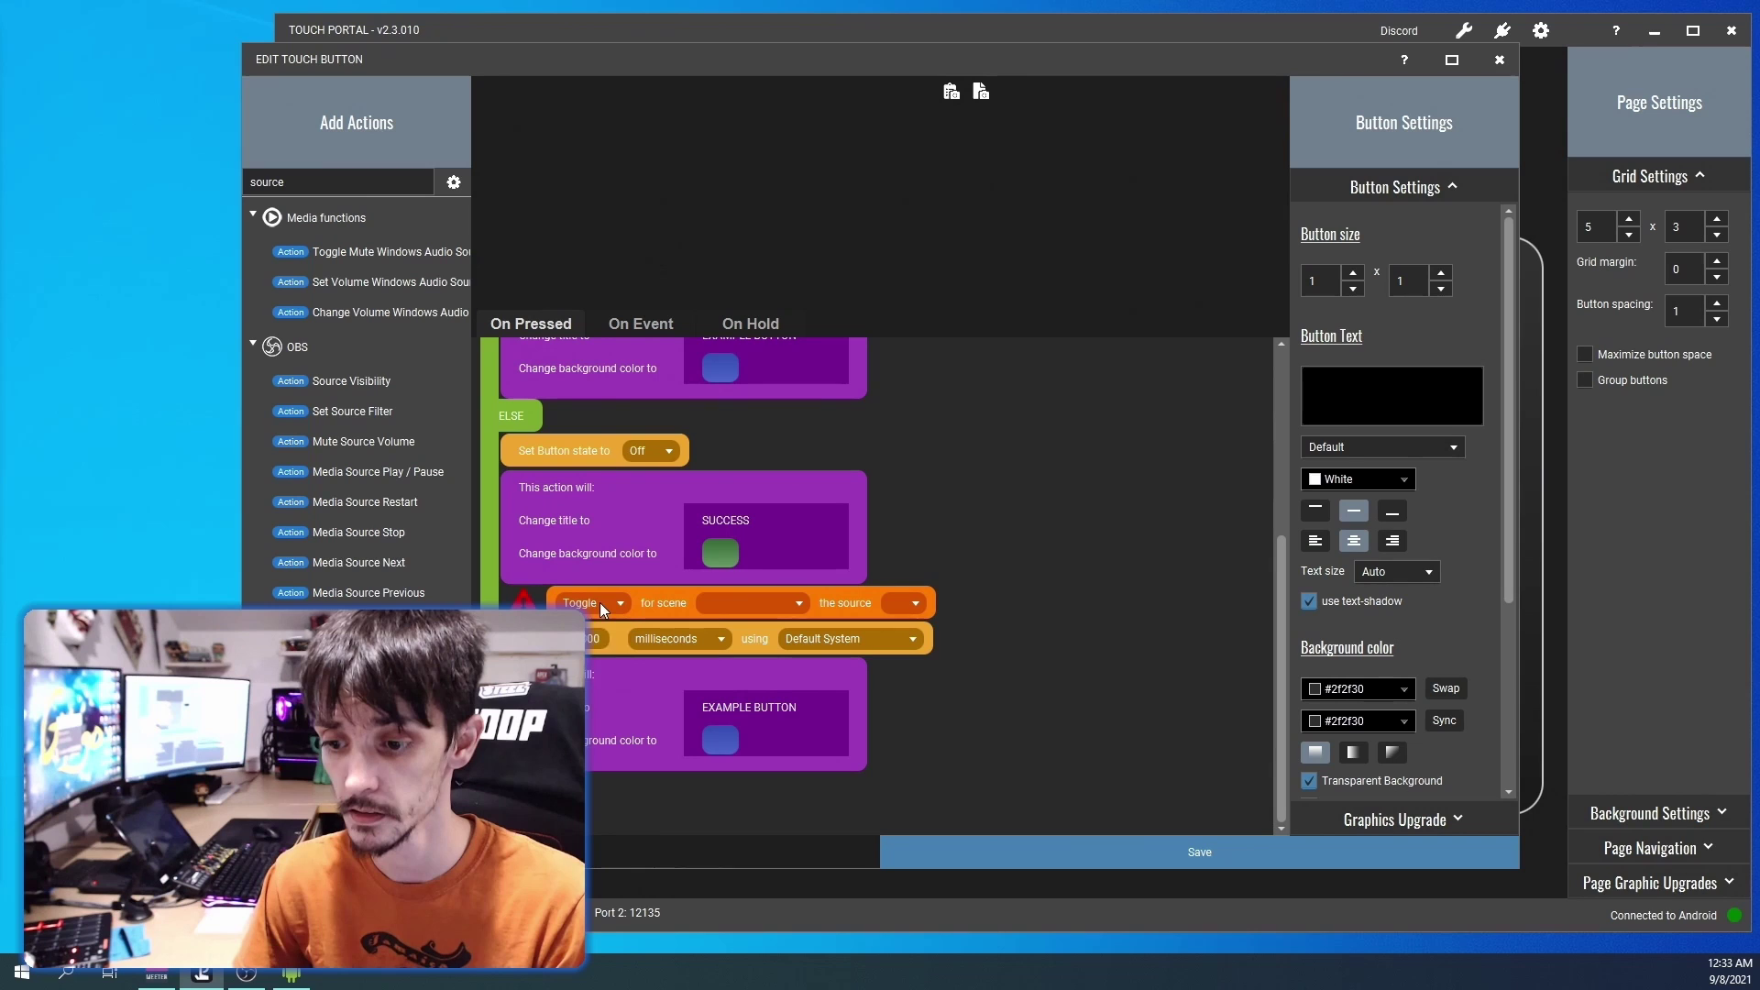
left_click(600, 603)
left_click(597, 624)
left_click(742, 603)
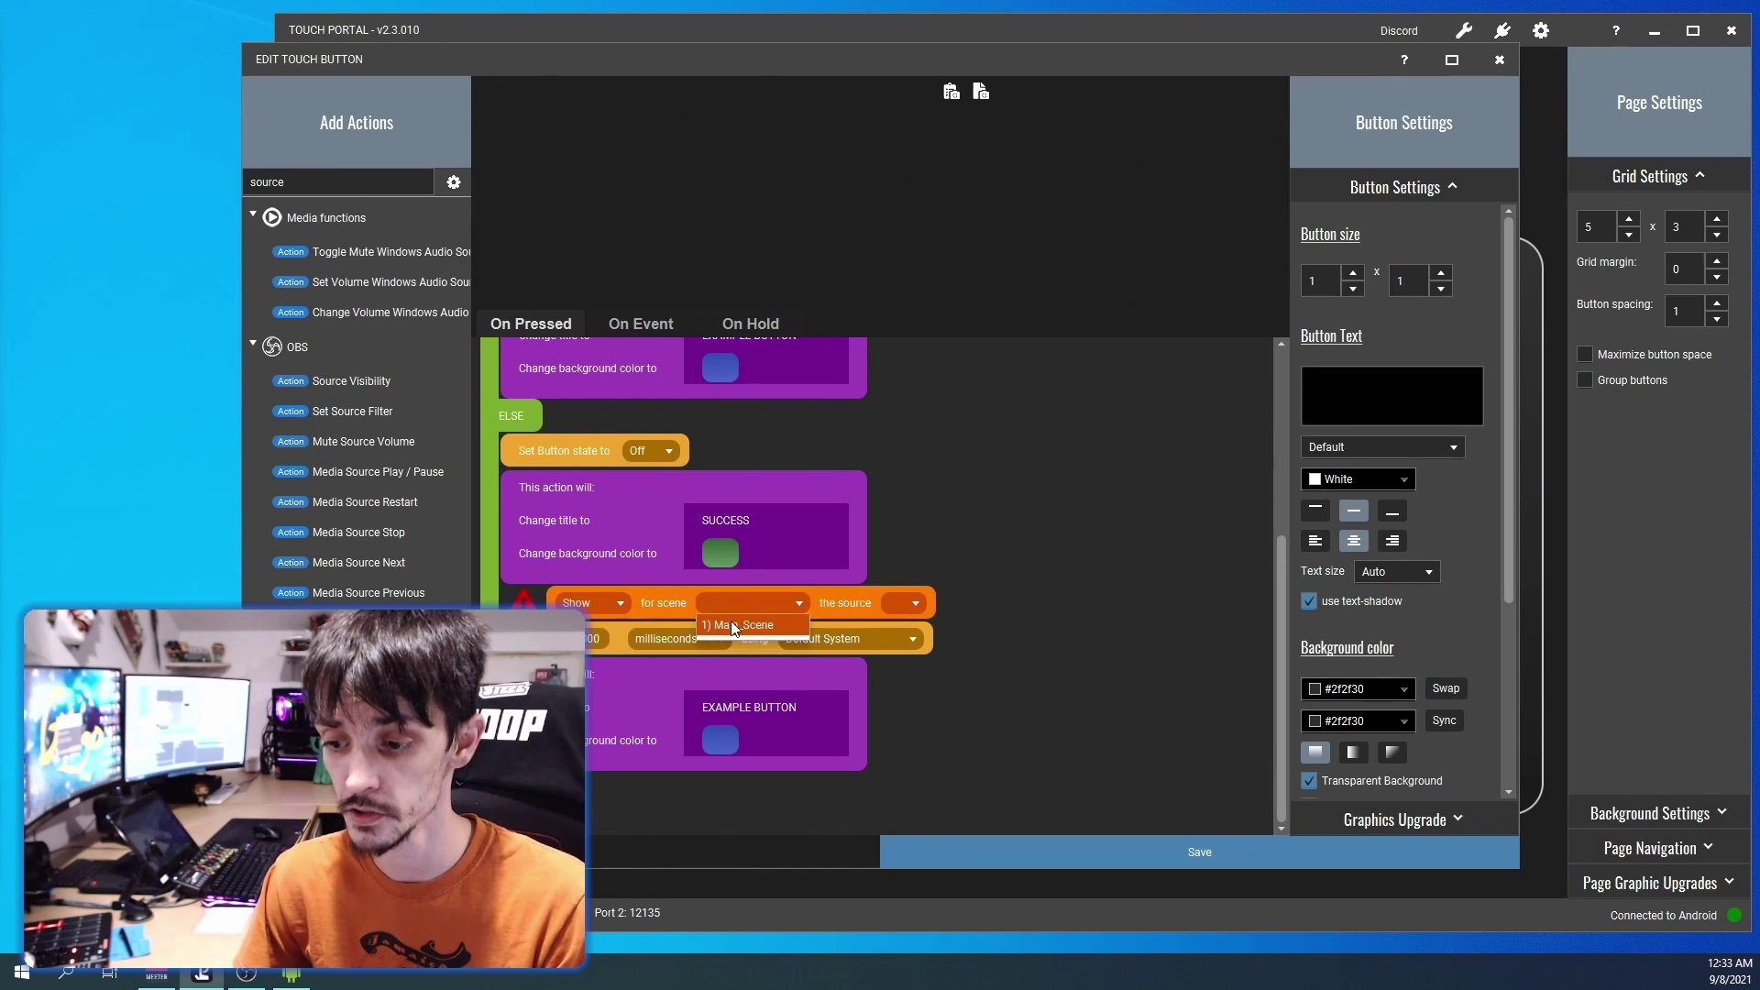
left_click(742, 624)
left_click(900, 601)
left_click(924, 625)
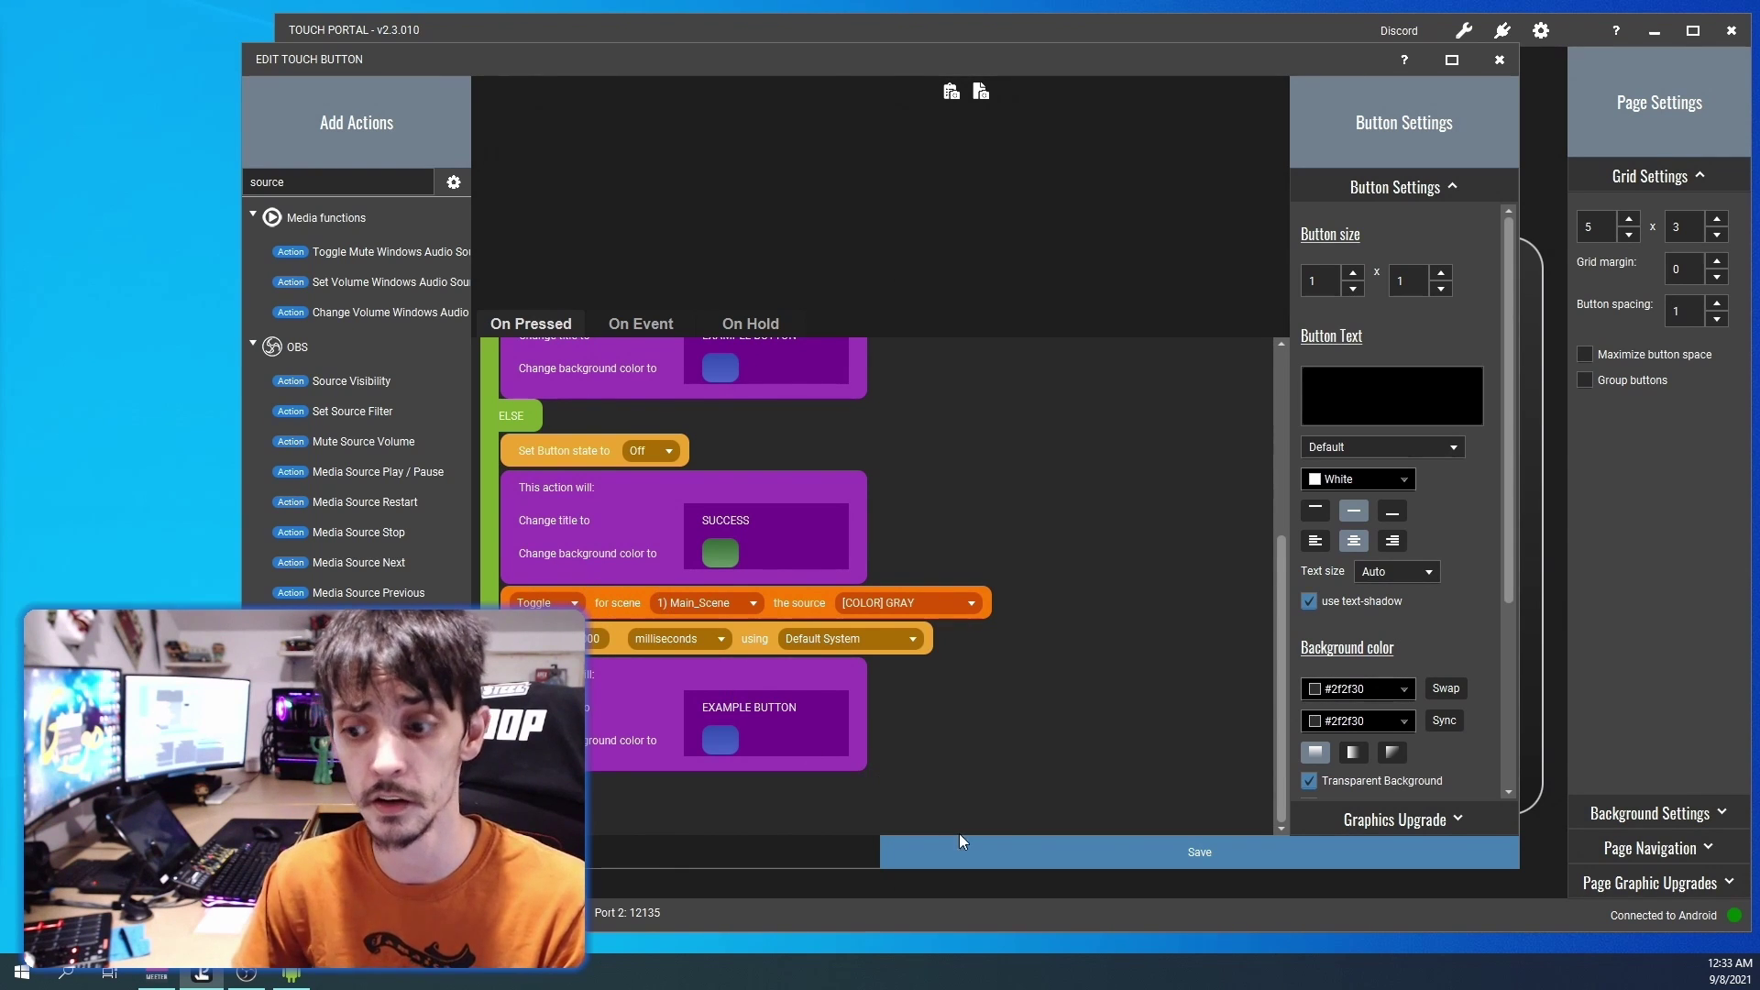
Save the flow, then give the button the text 'EXAMPLE BUTTON' and save it again
left_click(997, 851)
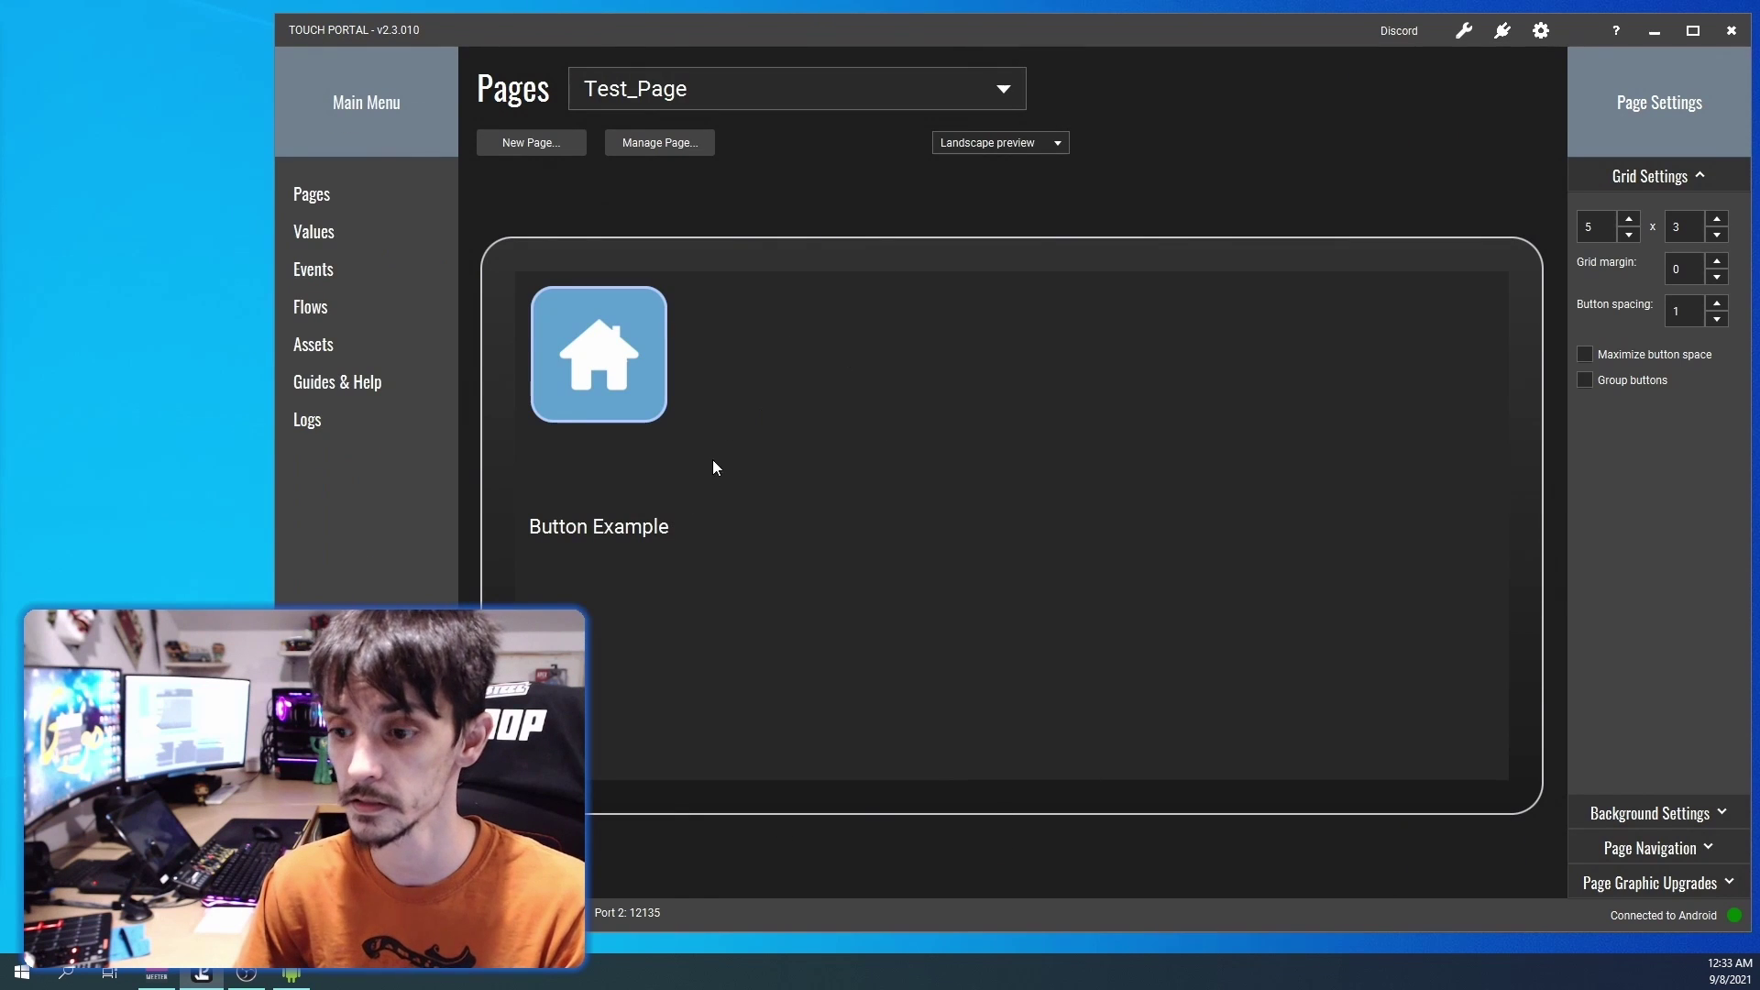
left_click(770, 377)
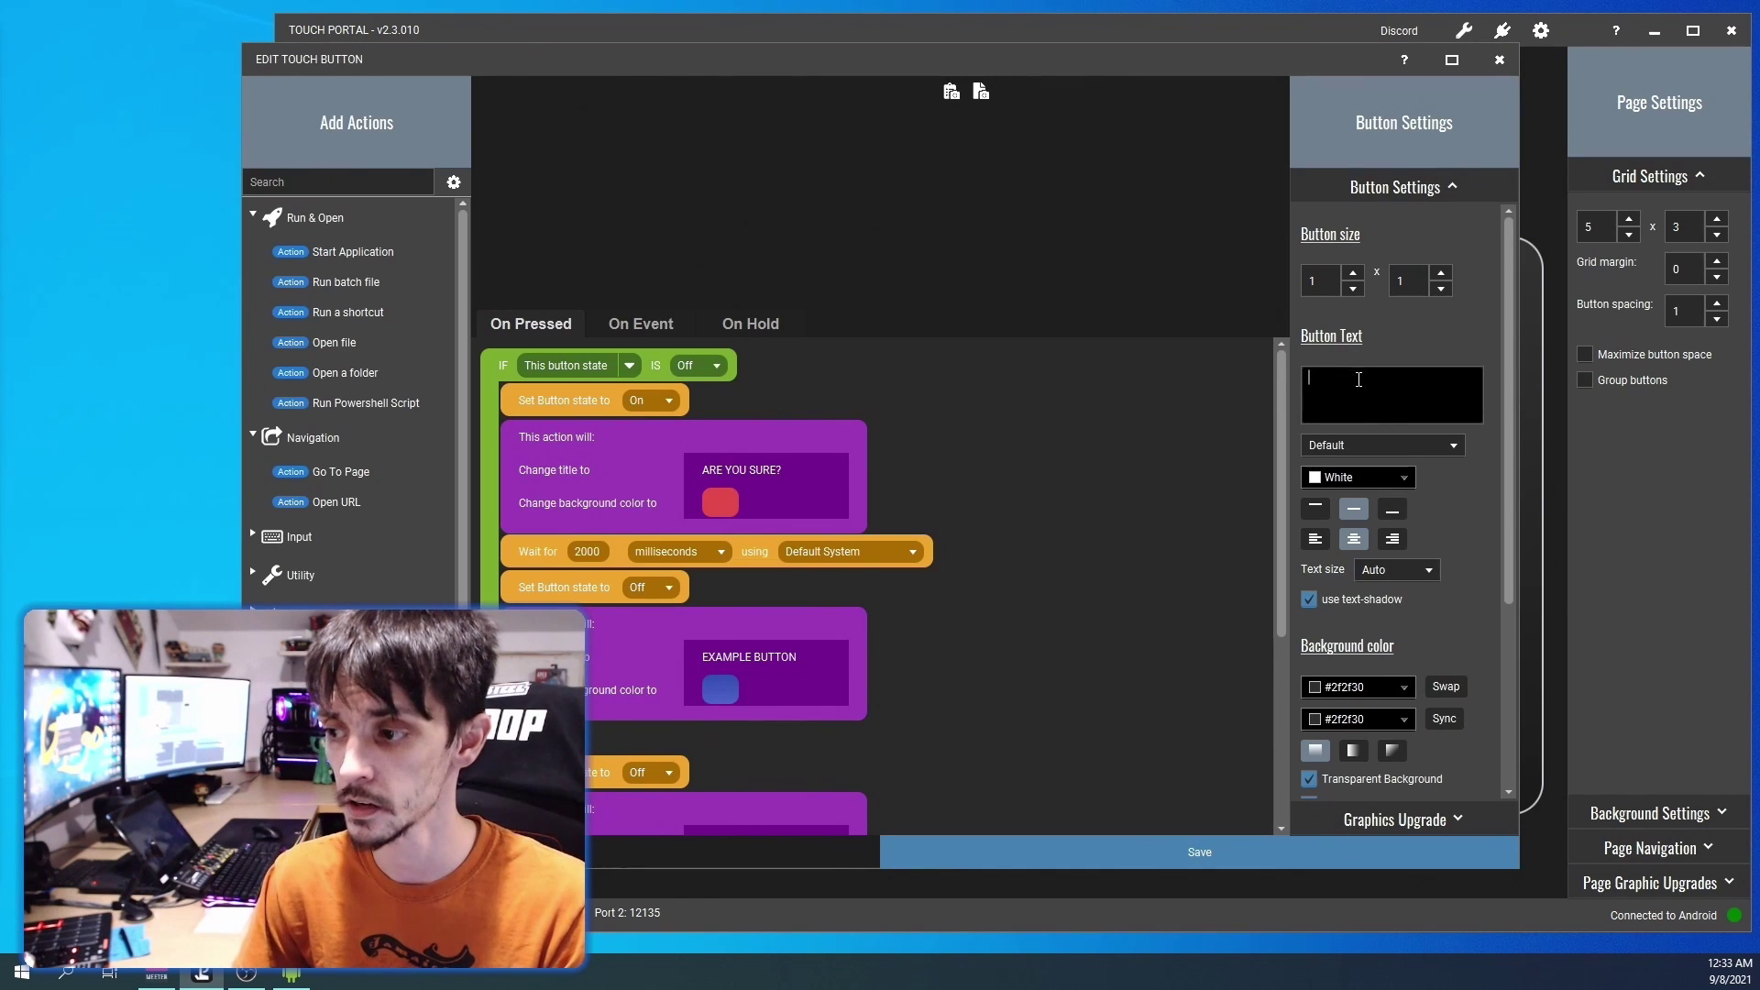
type("EXAMPLE BUTTON")
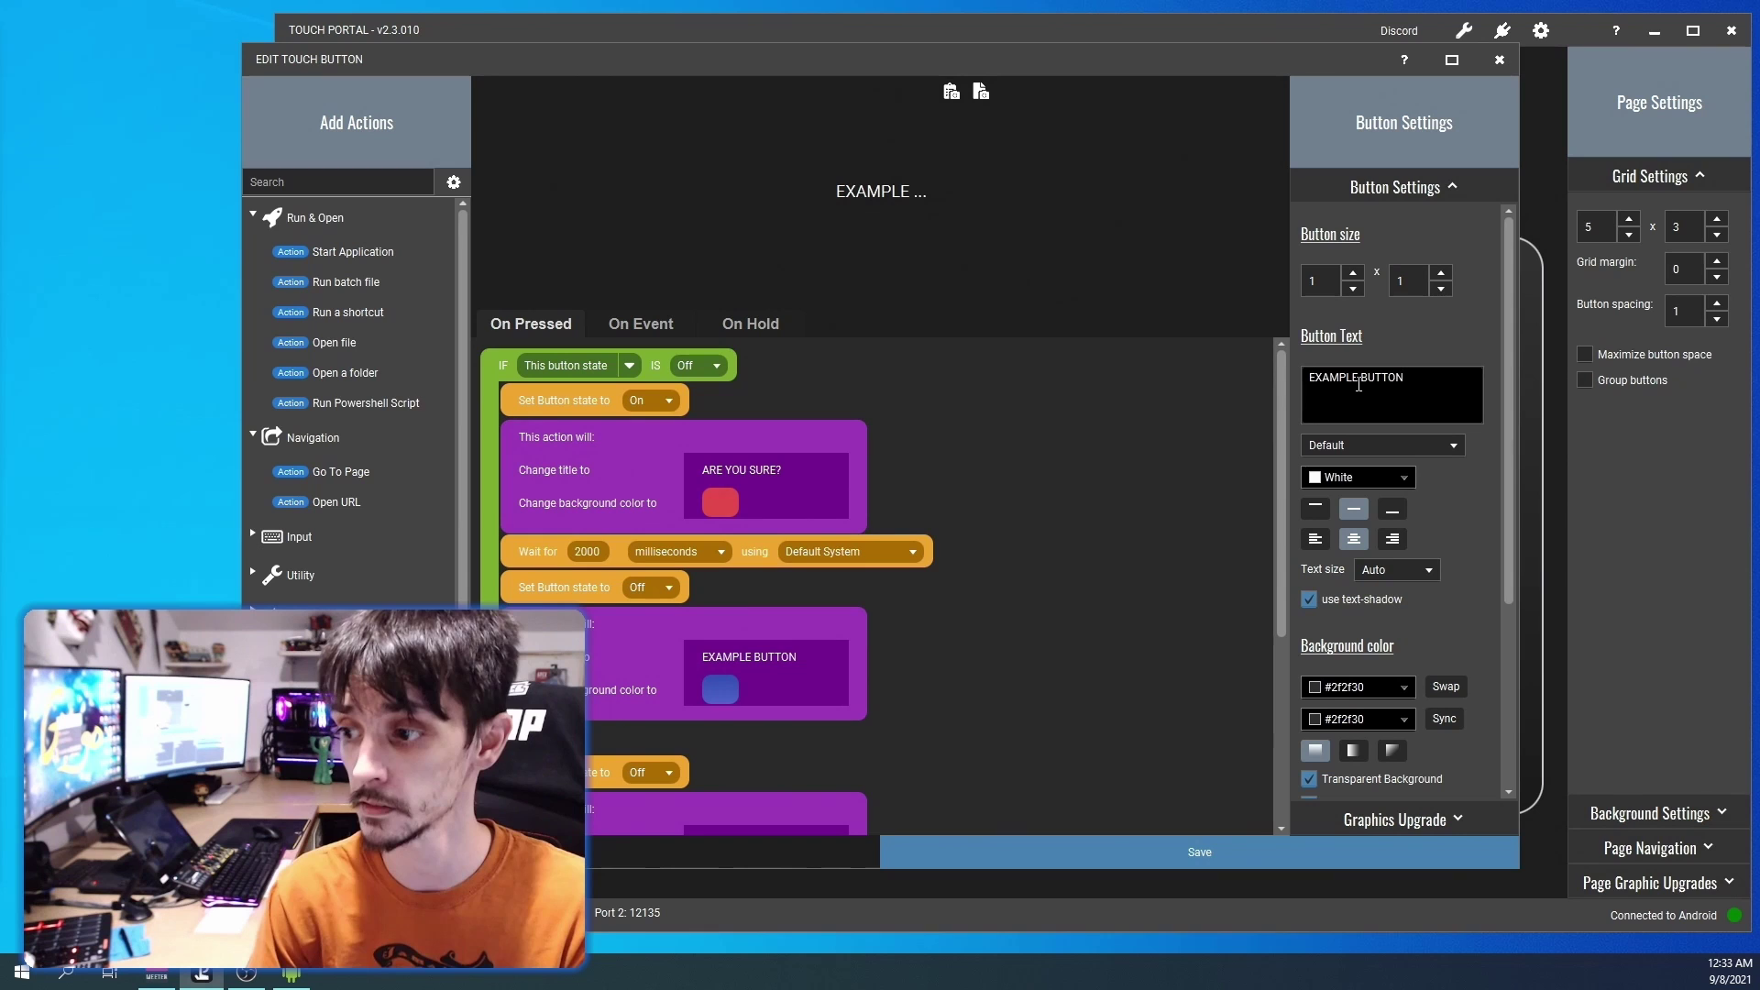
left_click(1106, 853)
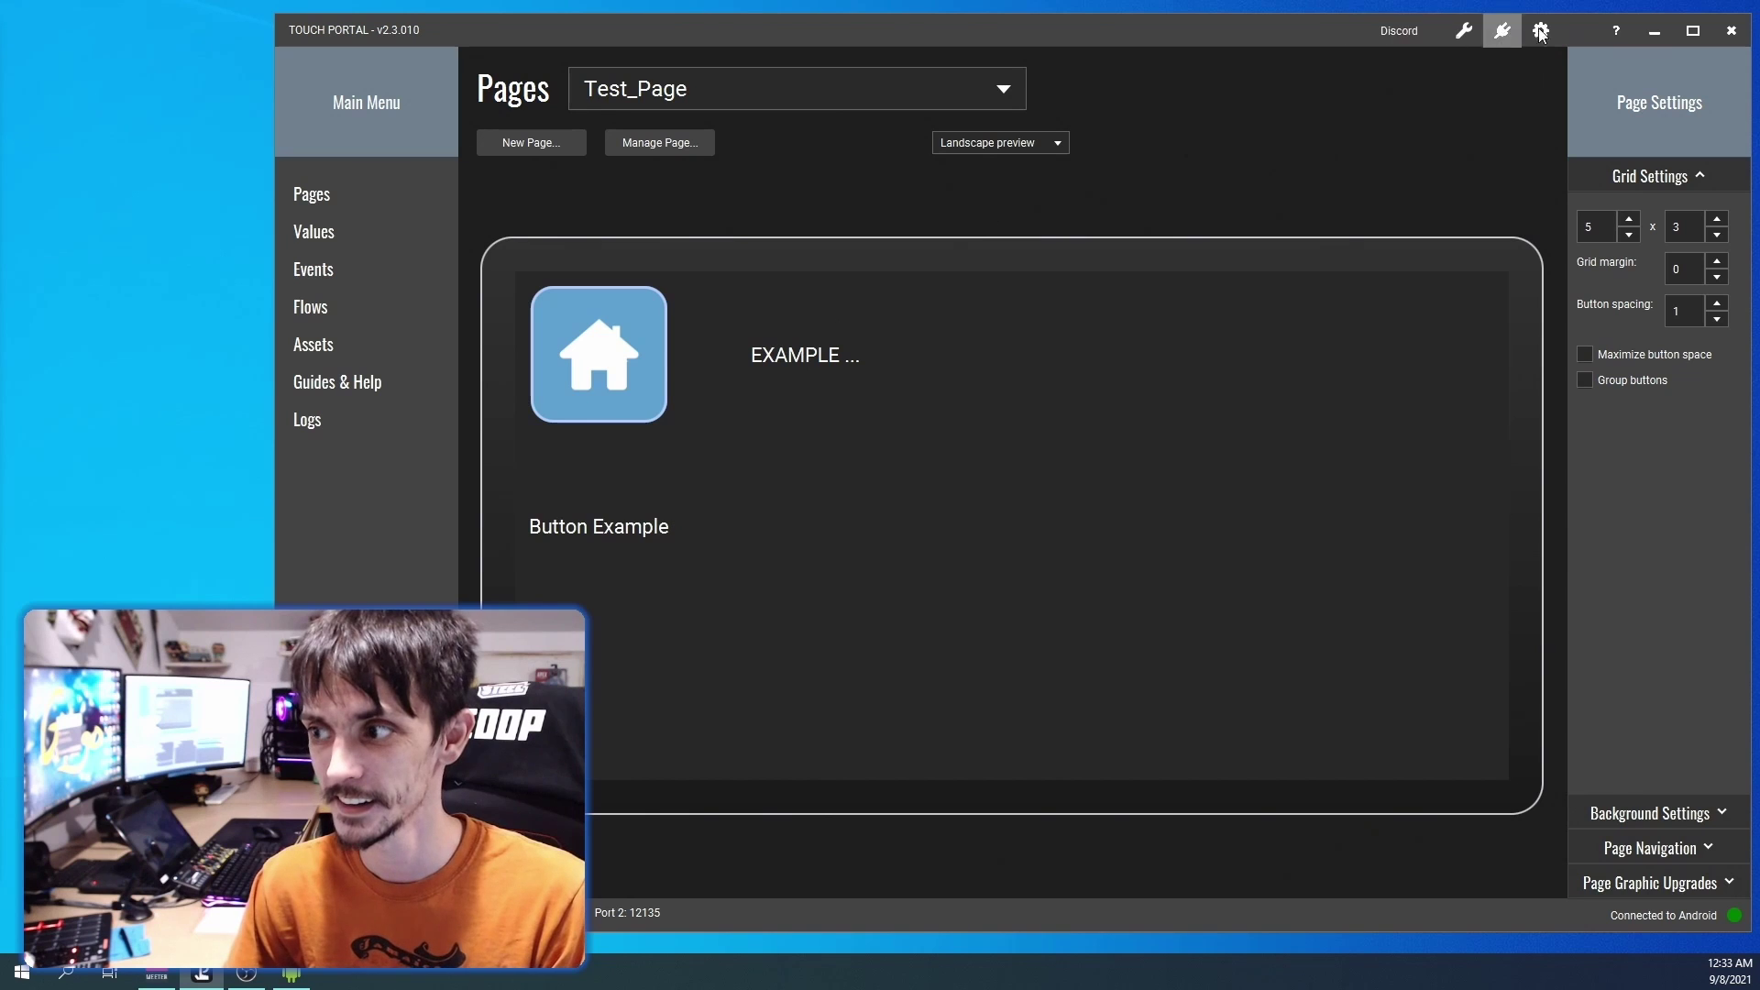
Minimize Touch Portal, reposition the tablet mirror, and launch scrcpy from the Start menu over OBS
left_click(1655, 30)
left_click_drag(1096, 330, 1019, 199)
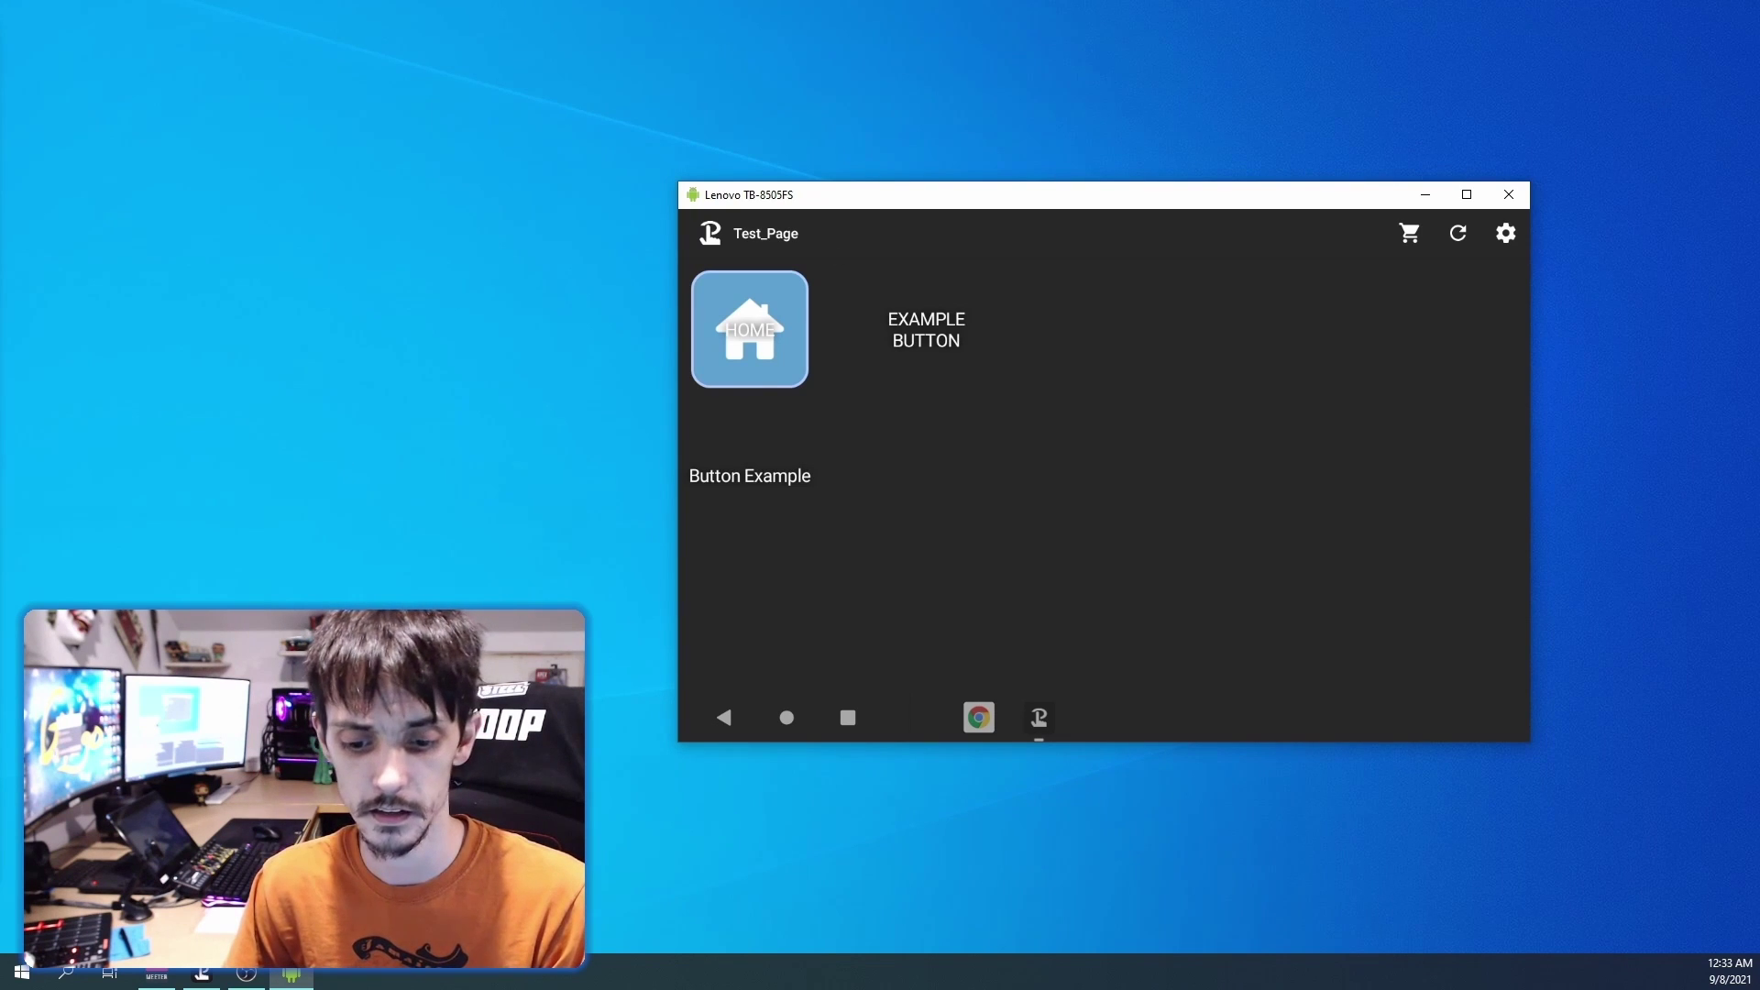
left_click(26, 963)
type("scrcpy")
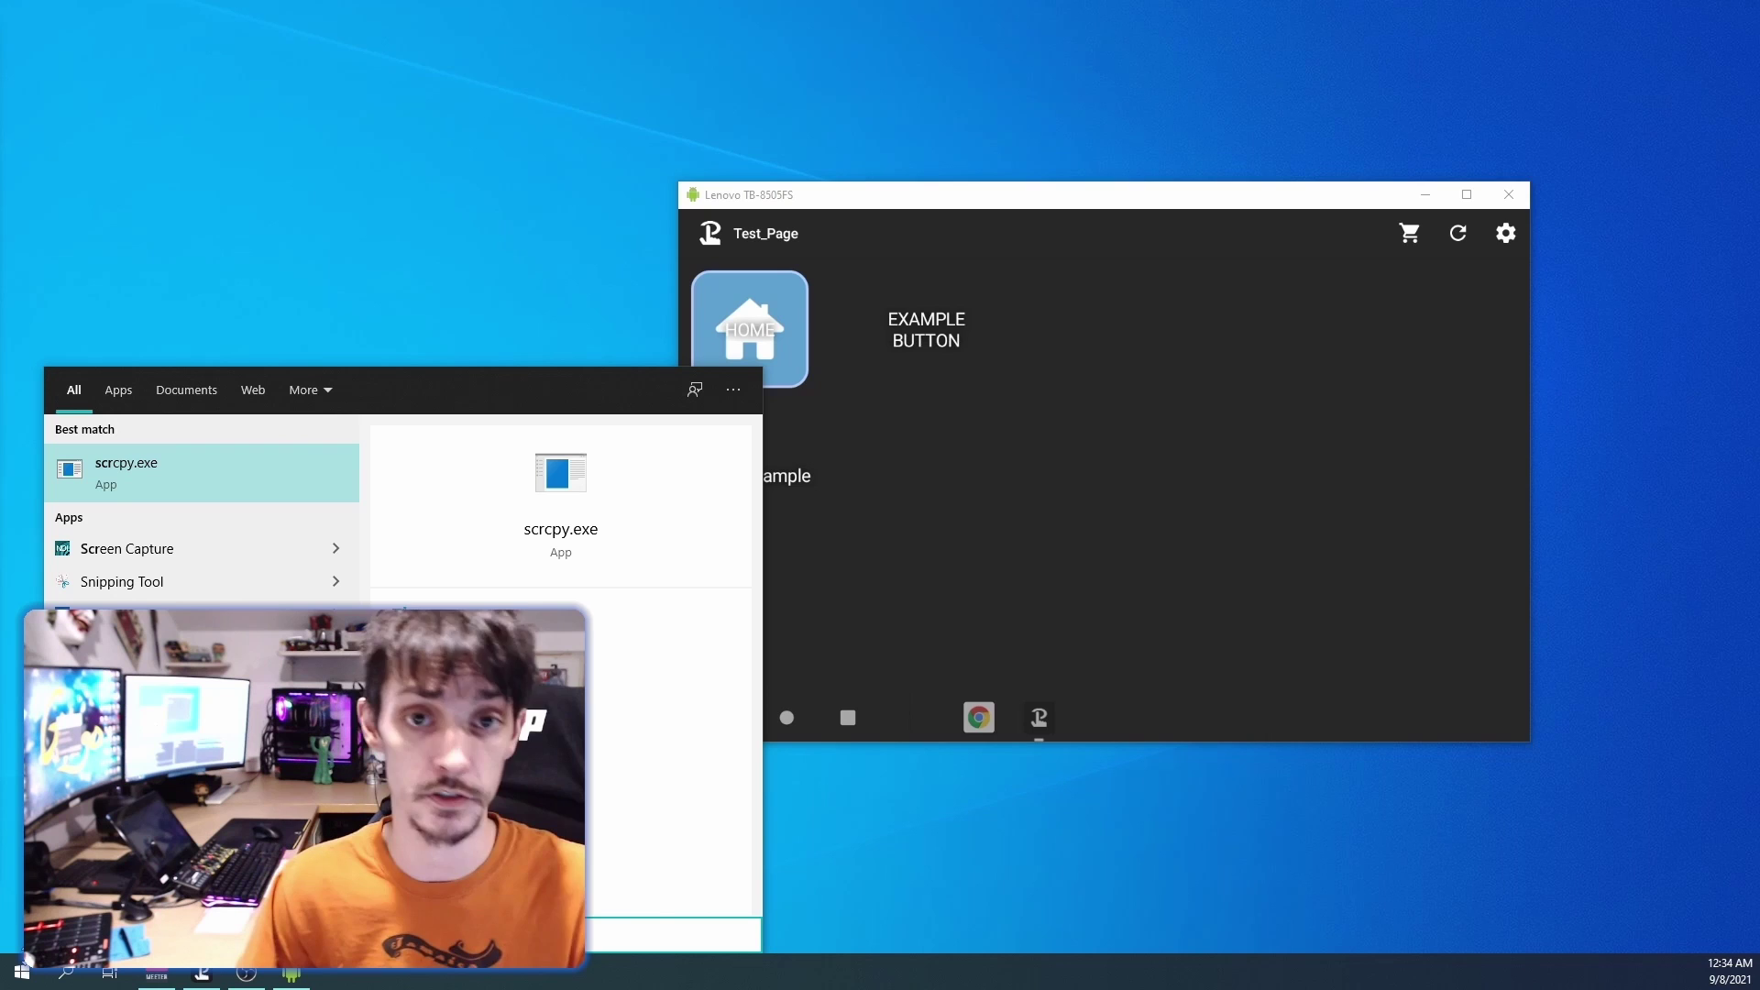
left_click(506, 535)
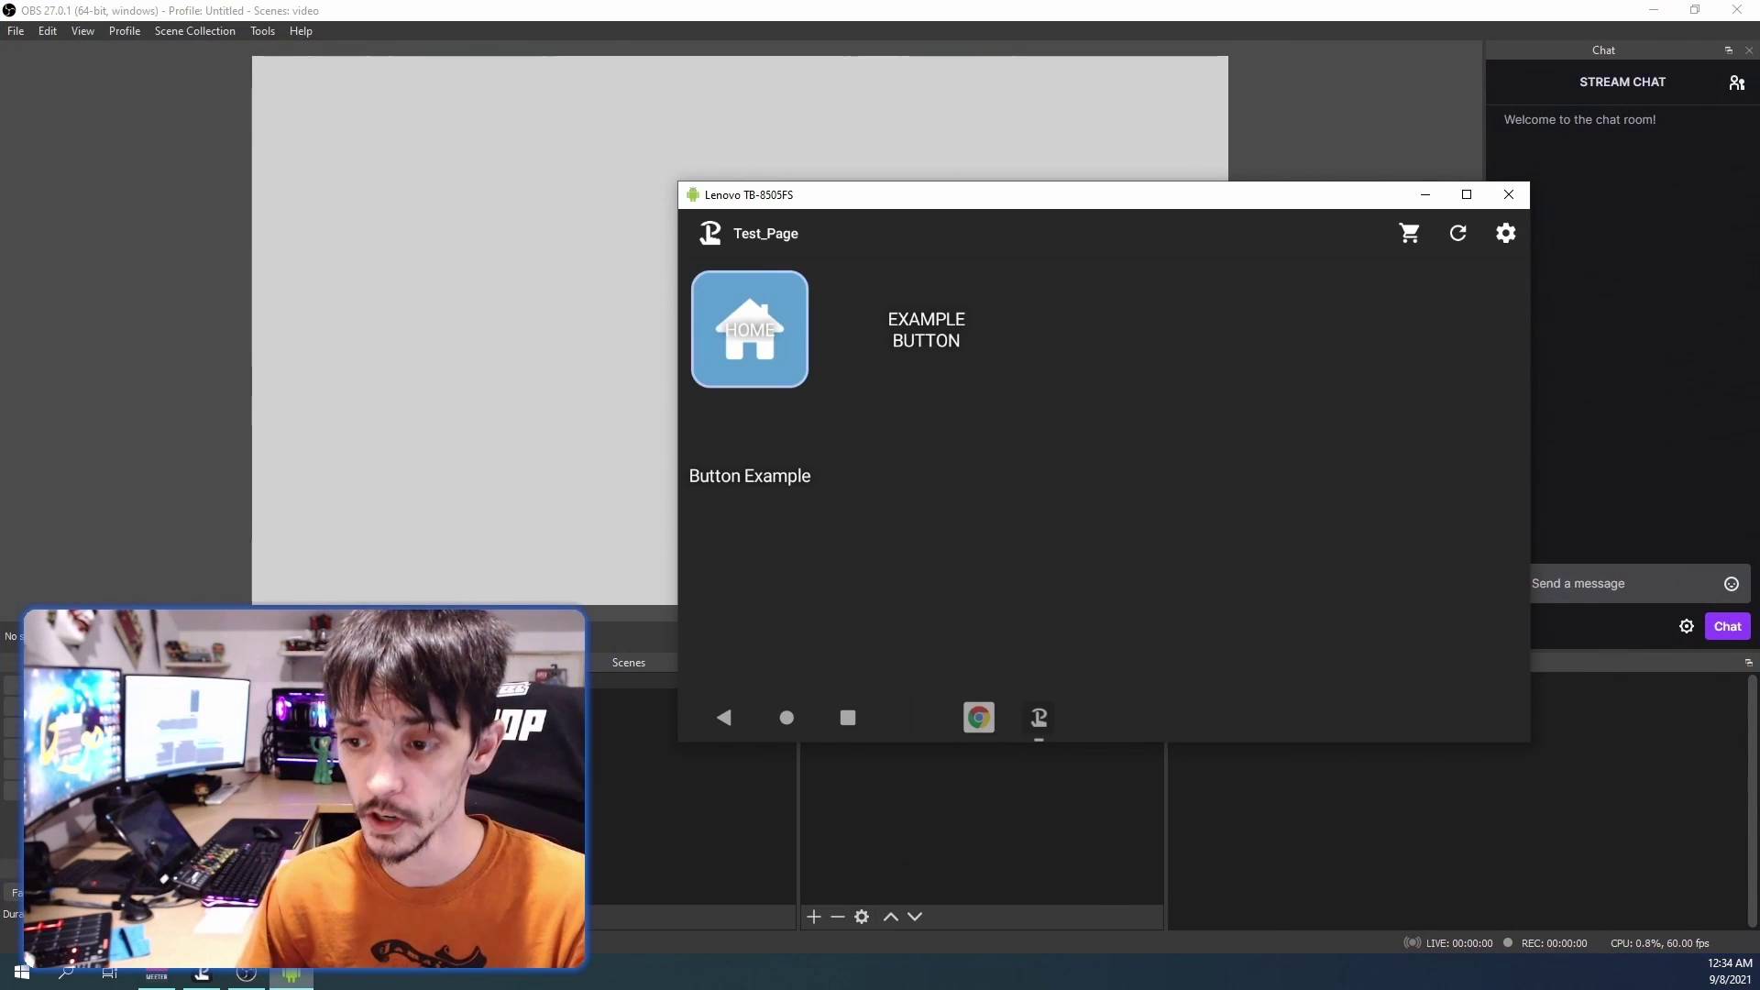
Press the mirrored EXAMPLE BUTTON through ARE YOU SURE? to SUCCESS, hiding OBS's grey source
left_click(937, 324)
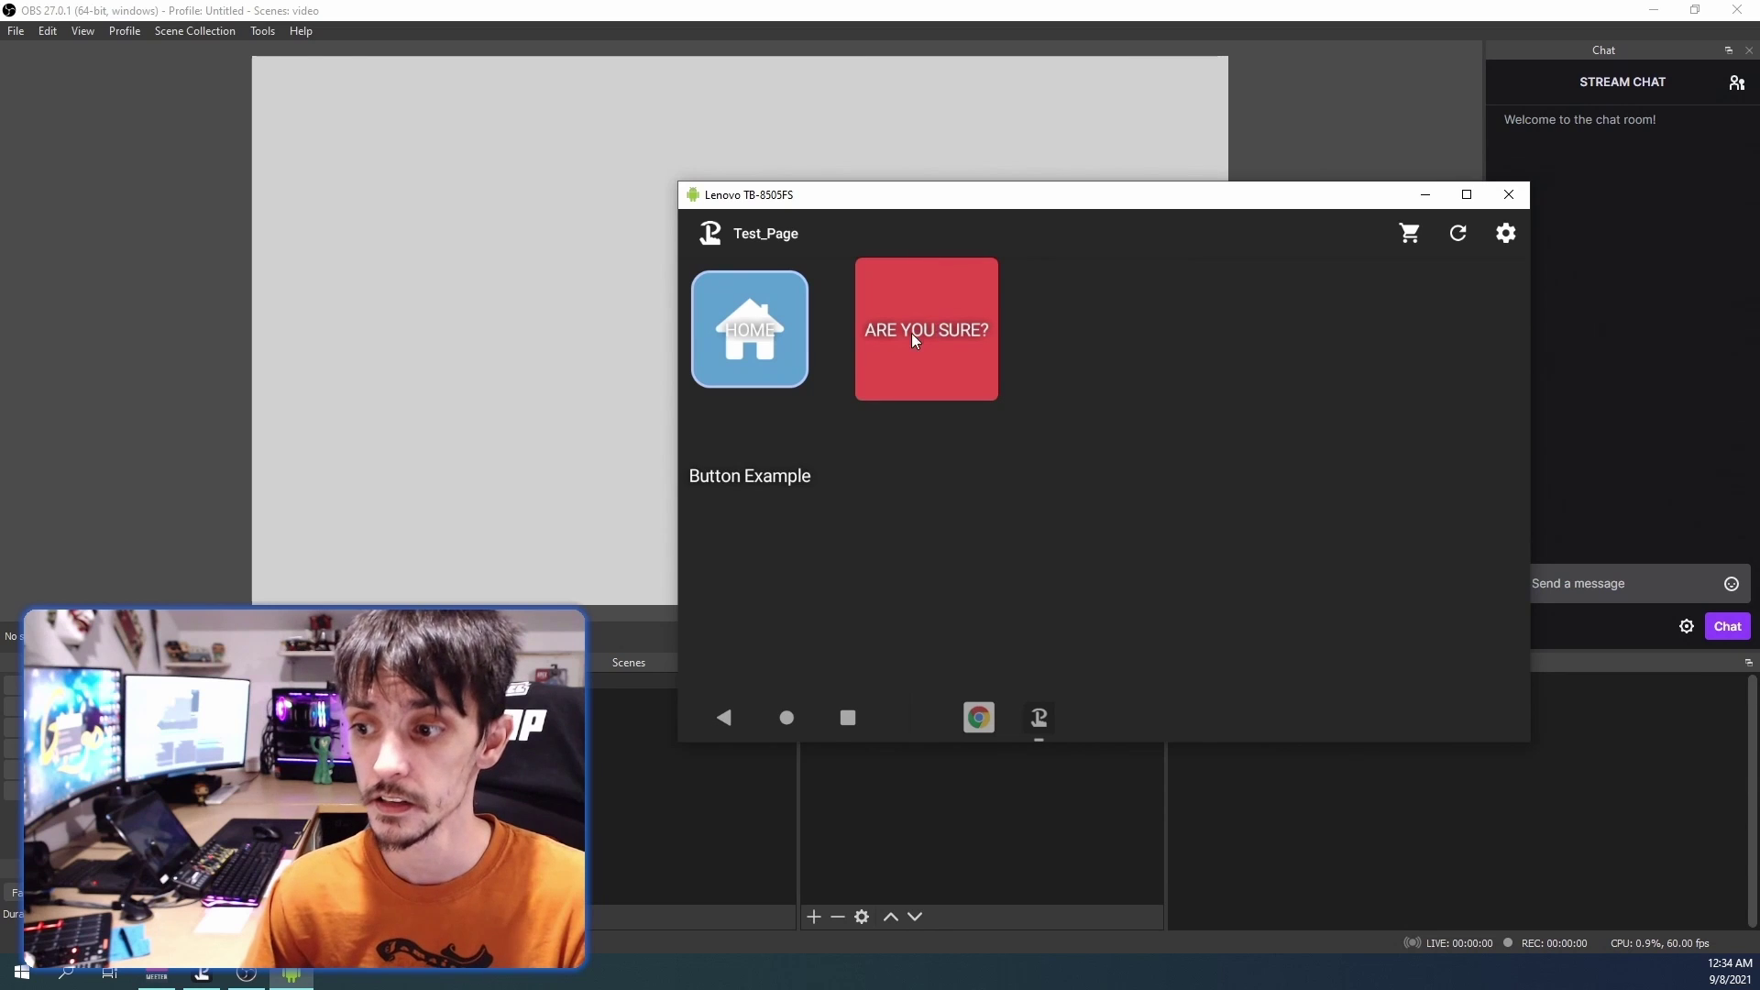
left_click(919, 341)
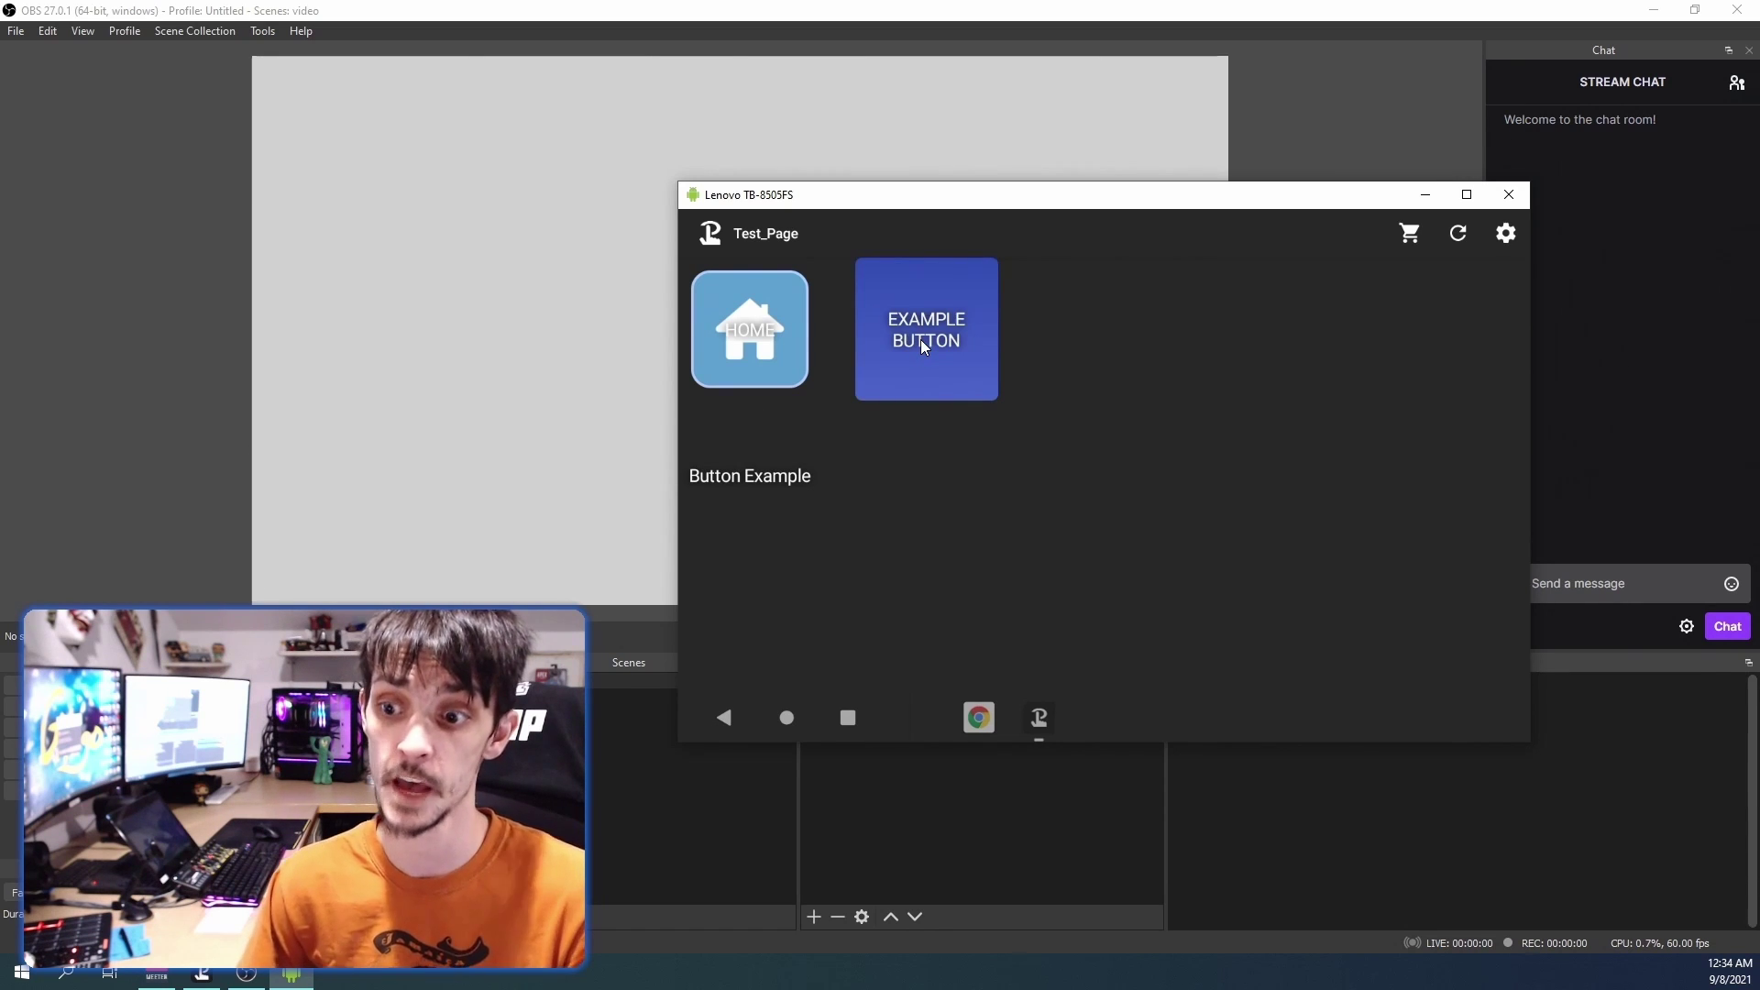
left_click(920, 339)
left_click(920, 340)
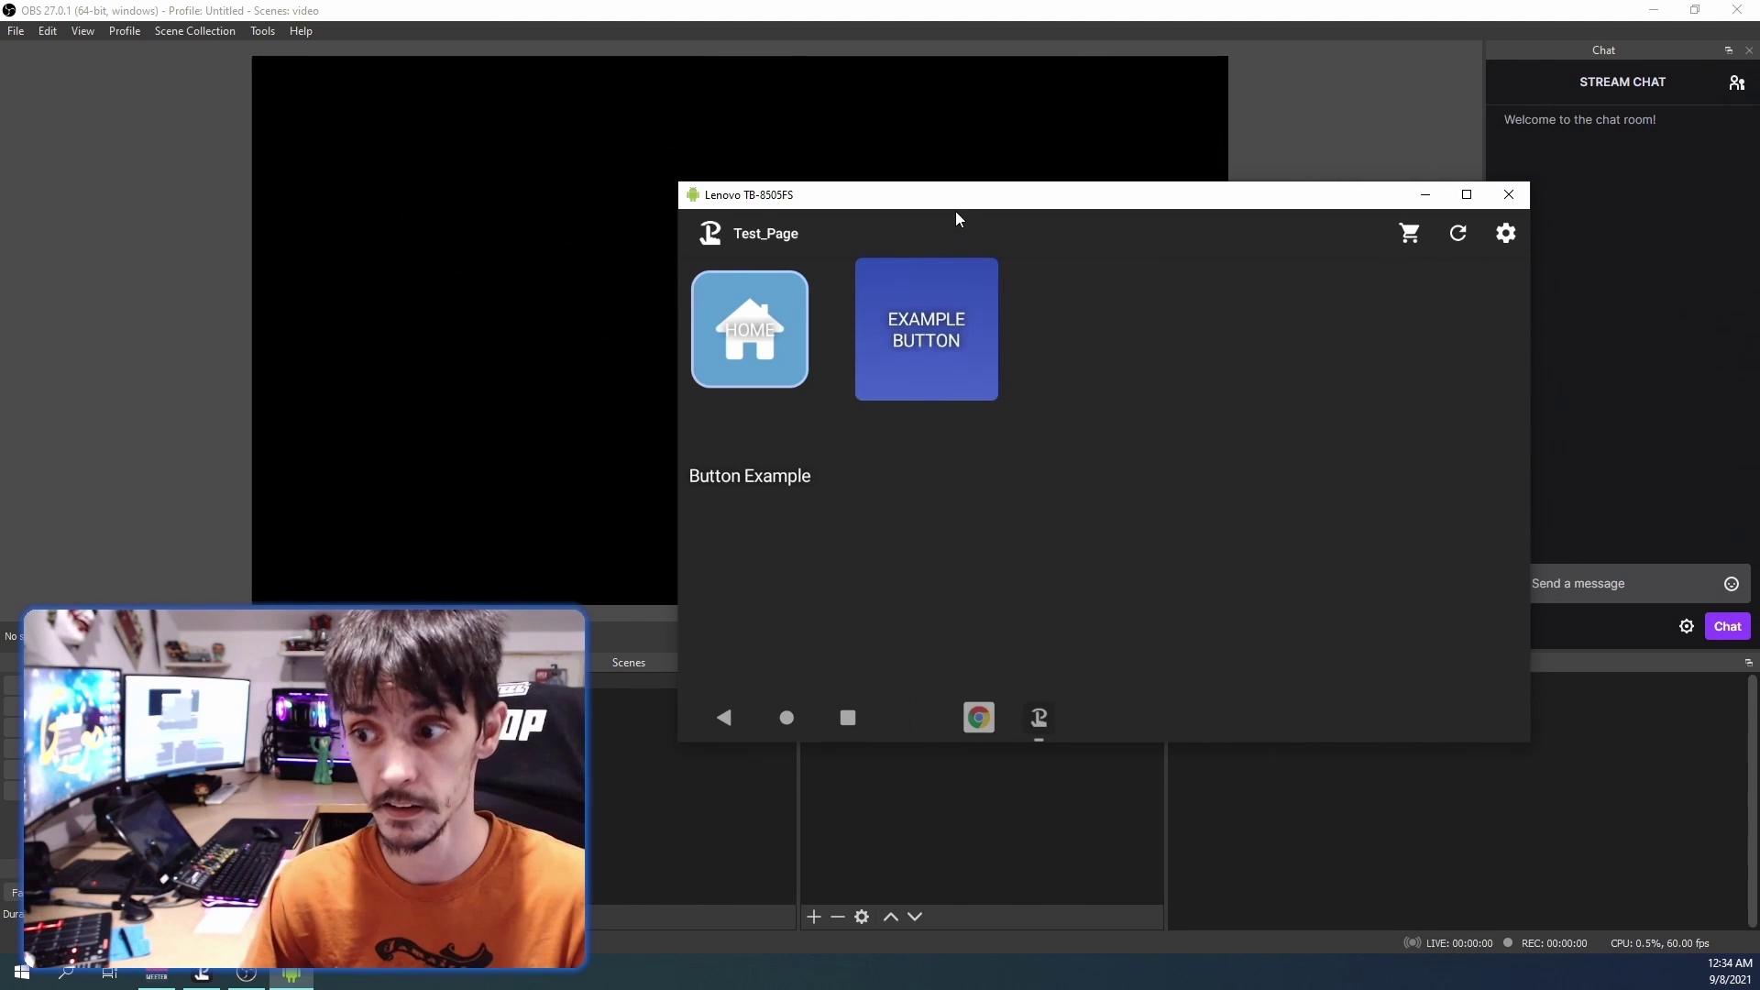
Move the mirror window down-right and double-press the button again to re-show the grey source
left_click_drag(955, 217, 1098, 377)
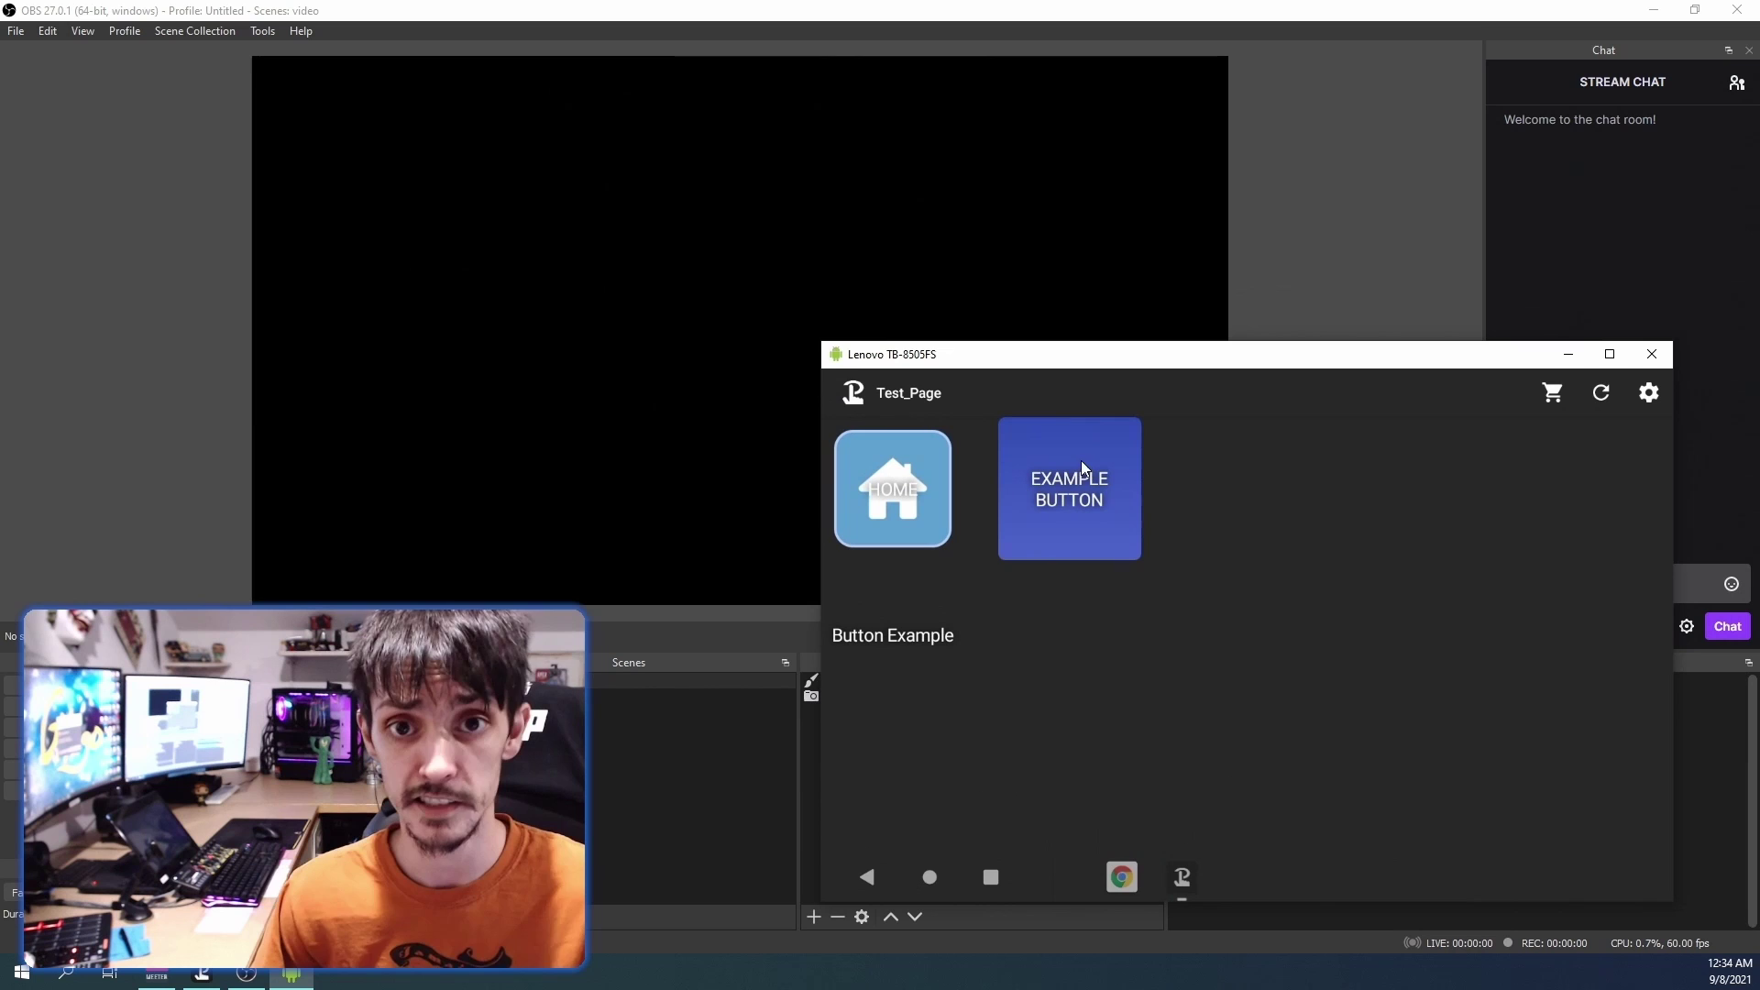
left_click(1069, 472)
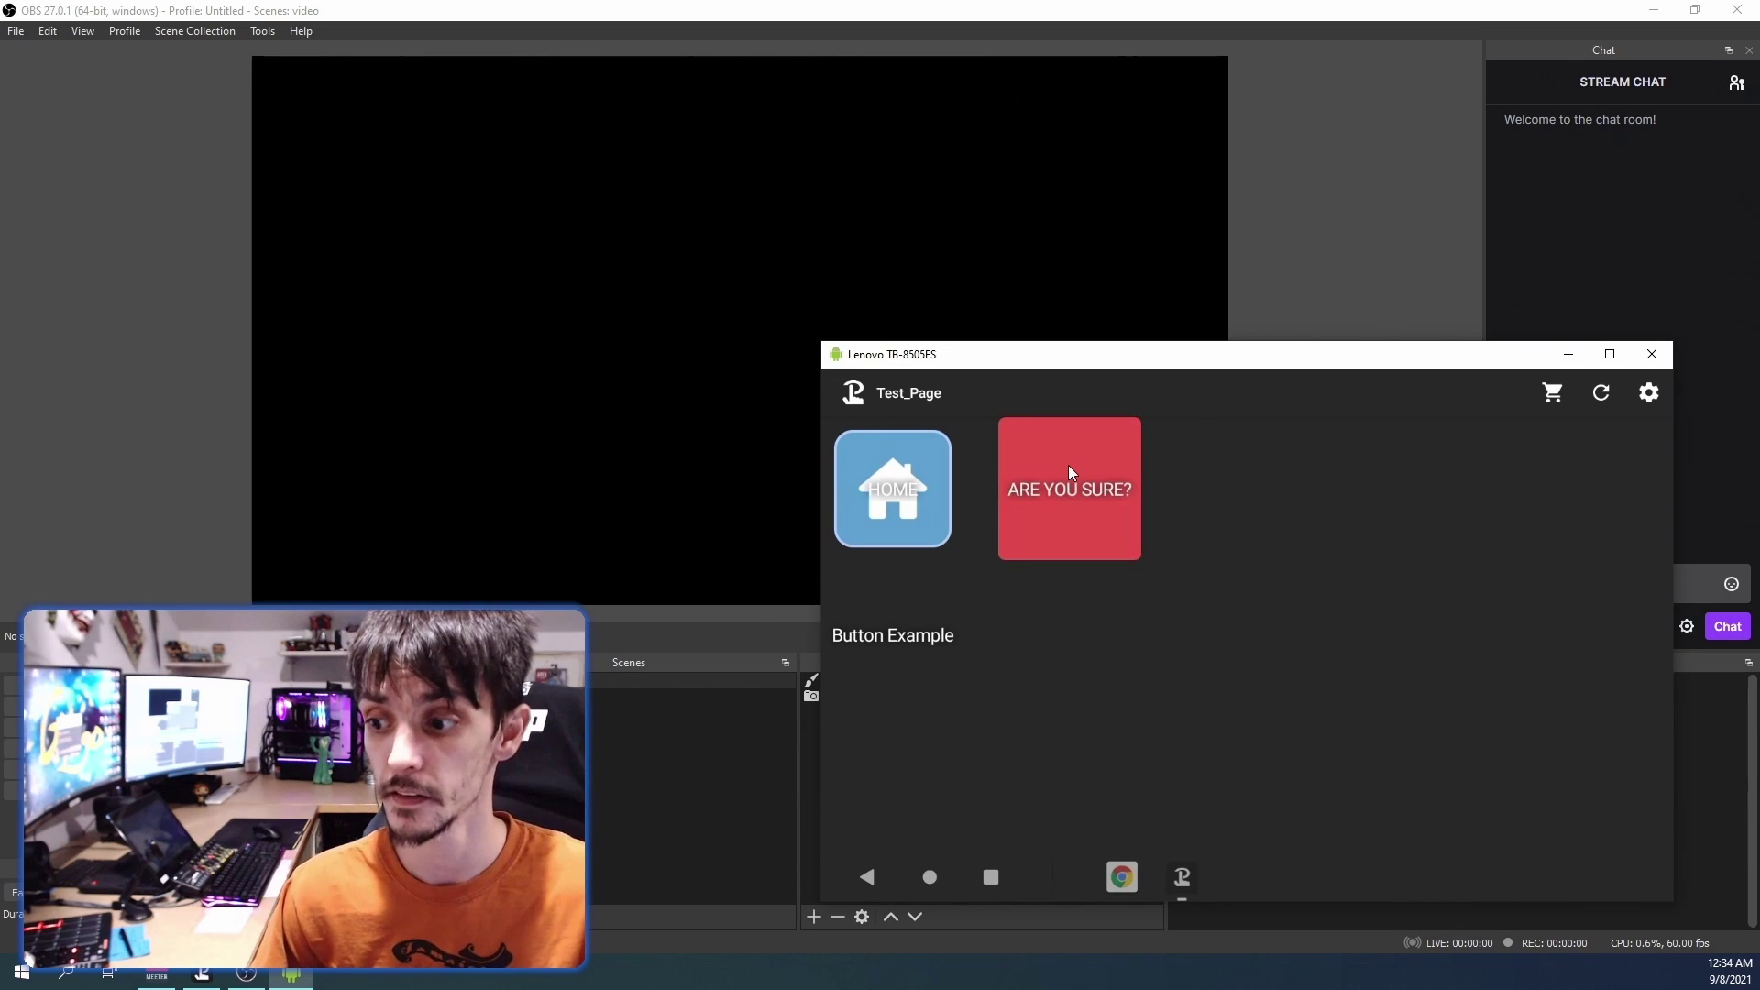
left_click(1068, 471)
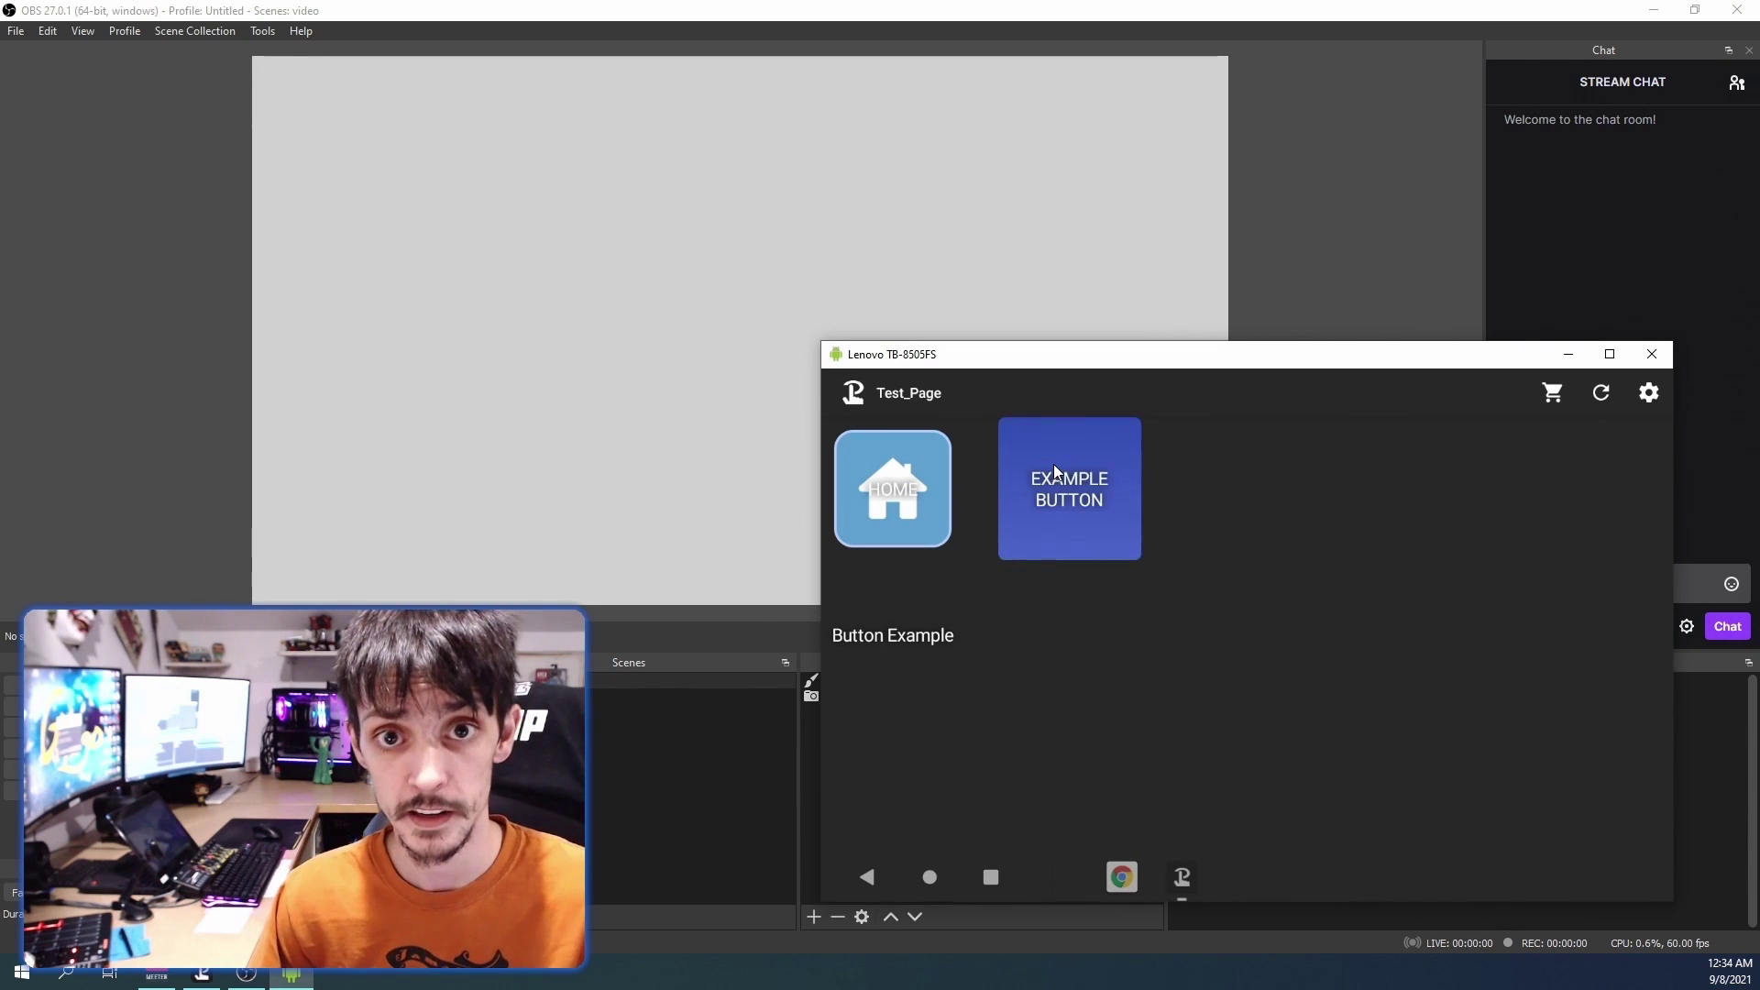